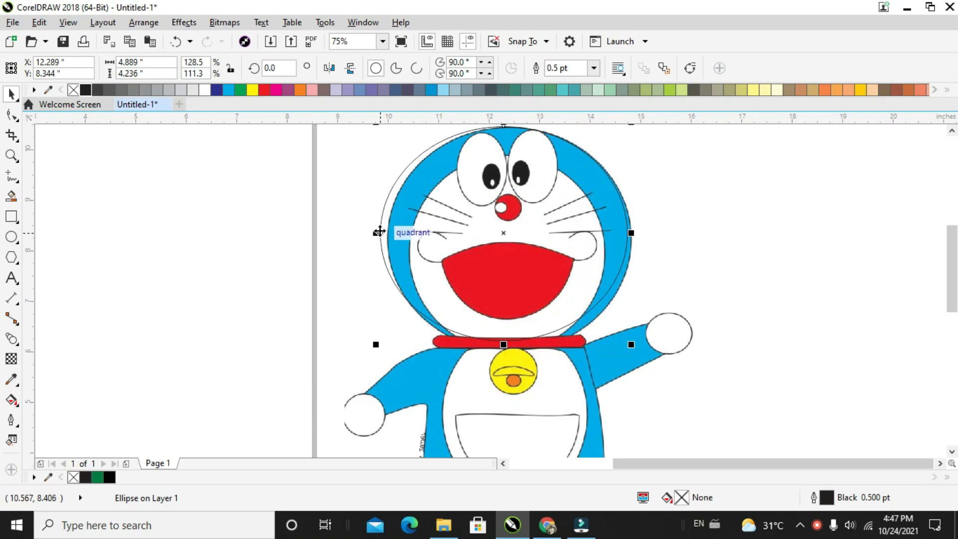
# Fit the ellipse to Doraemon's outer head outline at about 4.81 by 4.51 in with a 1.5 pt outline
pyautogui.moveTo(377, 233); pyautogui.dragTo(389, 241)
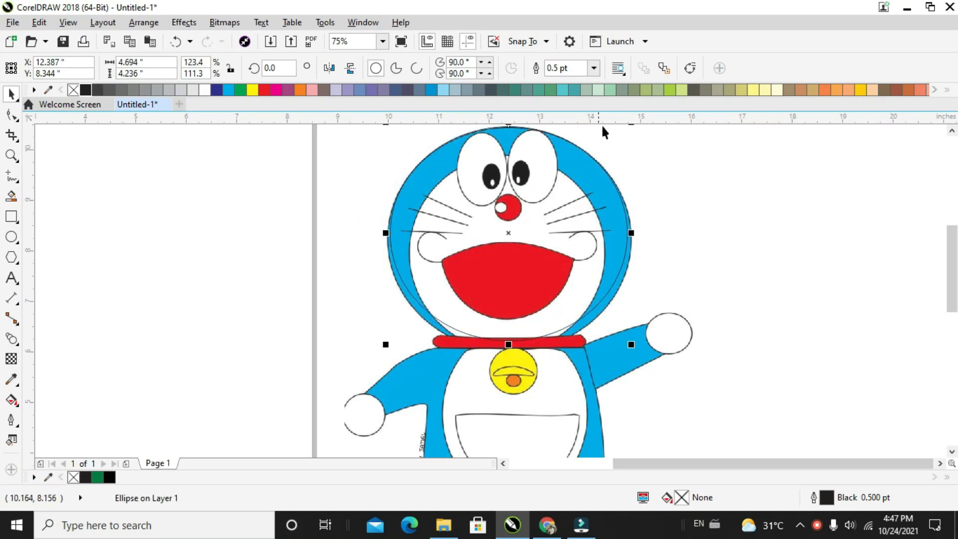
pyautogui.click(593, 68)
pyautogui.click(563, 136)
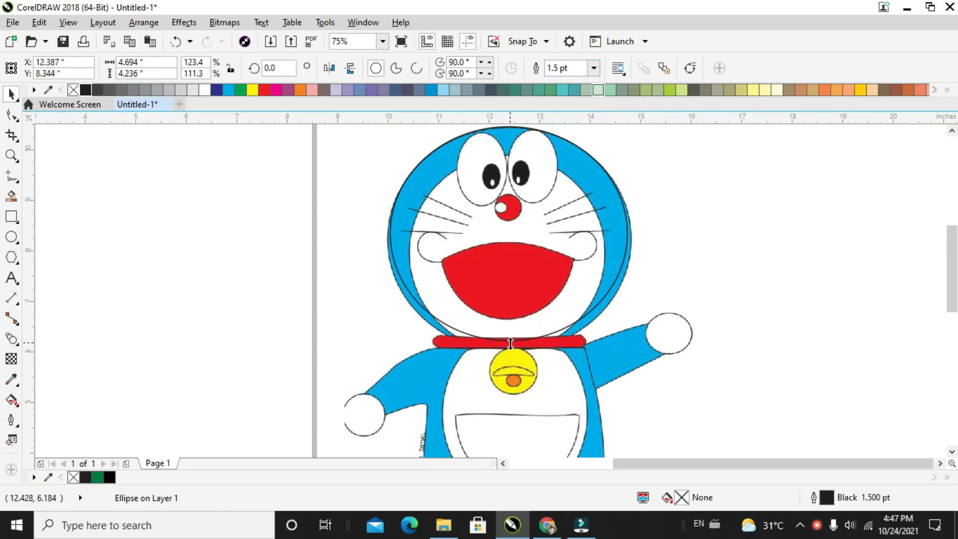
pyautogui.moveTo(509, 345); pyautogui.dragTo(509, 358)
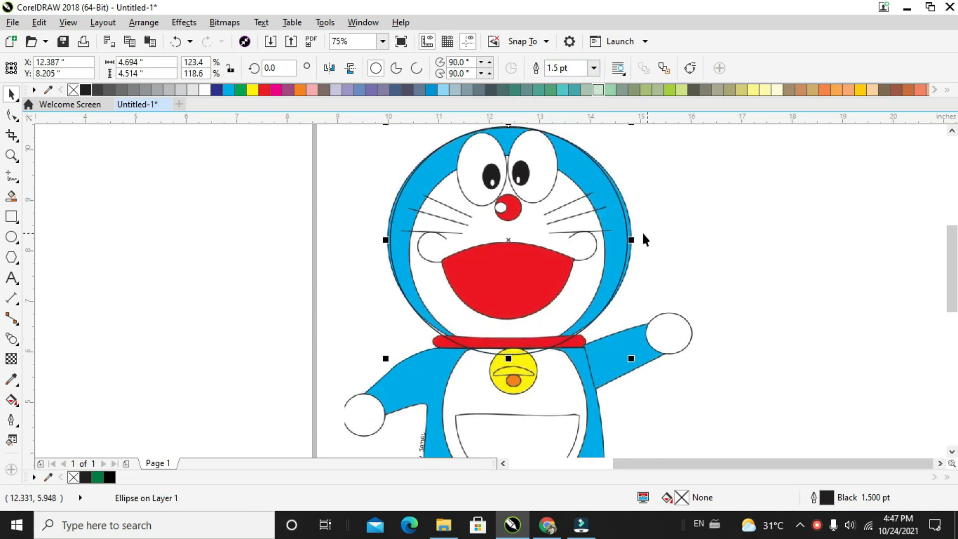
pyautogui.moveTo(628, 239); pyautogui.dragTo(595, 258)
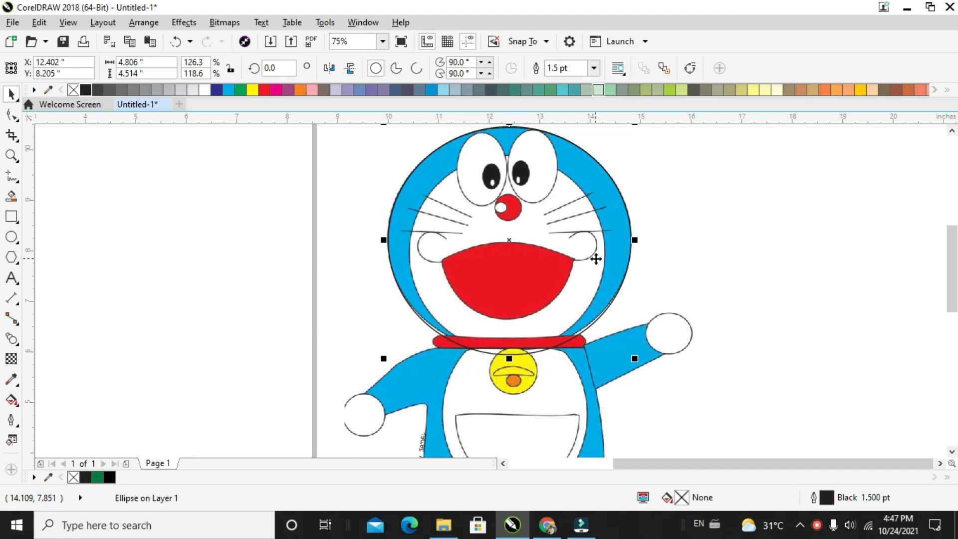
# Duplicate the head ellipse, with one on the page and the other over the reference image's face
pyautogui.scroll(-2, 579, 238)
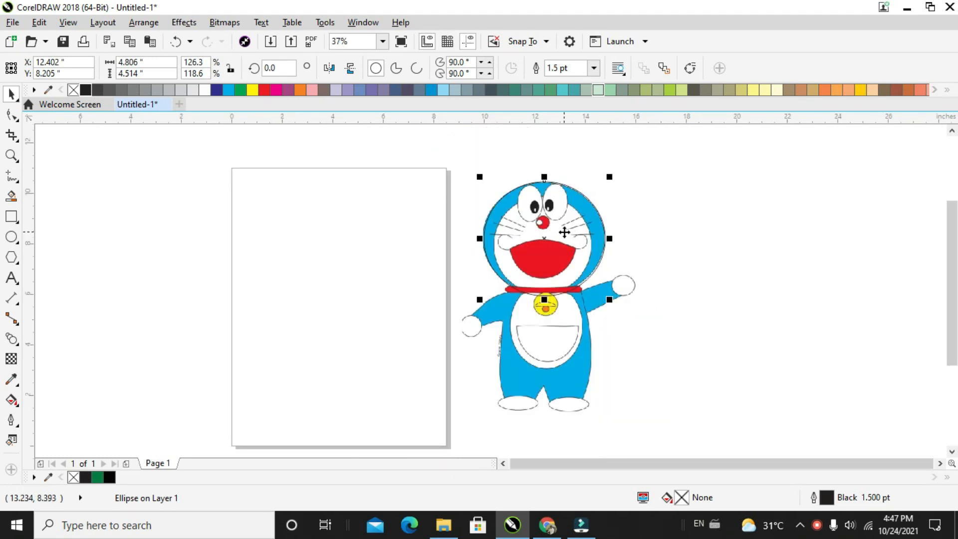
pyautogui.moveTo(579, 237); pyautogui.dragTo(556, 219)
pyautogui.scroll(2, 454, 229)
pyautogui.scroll(-2, 465, 210)
pyautogui.scroll(2, 556, 219)
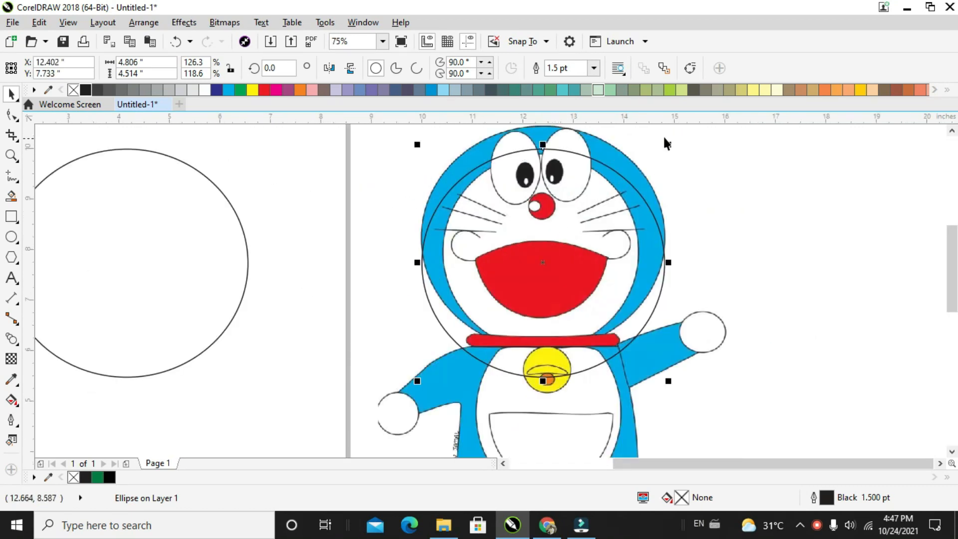
# Shrink the ellipse over the face to about 3.93 by 3.86 in and position it on the white face outline
pyautogui.moveTo(671, 145); pyautogui.dragTo(644, 162)
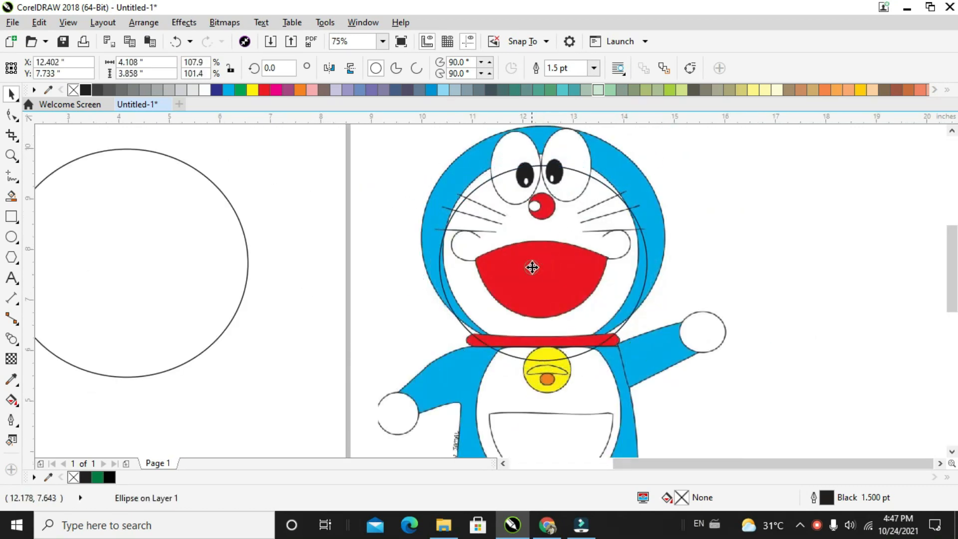
pyautogui.moveTo(532, 265); pyautogui.dragTo(532, 257)
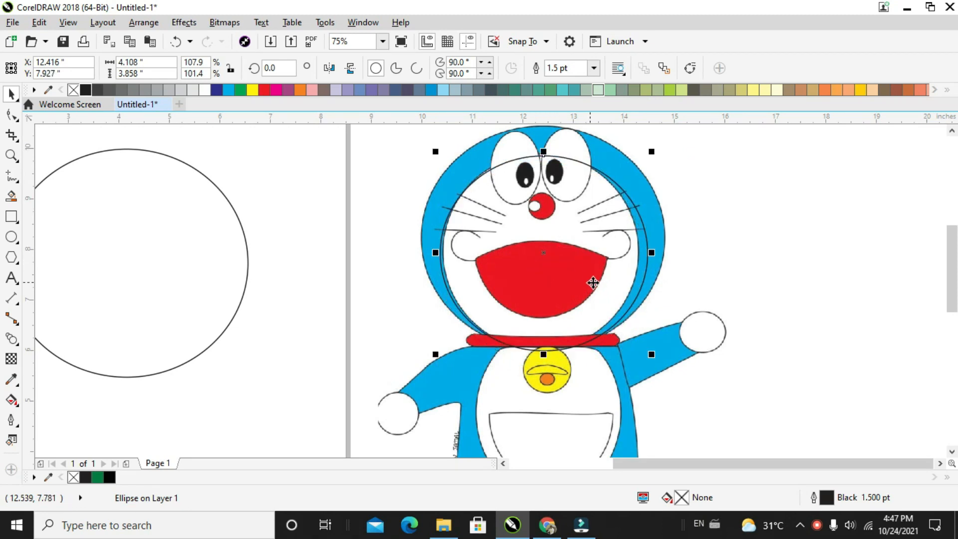
pyautogui.moveTo(654, 252); pyautogui.dragTo(644, 250)
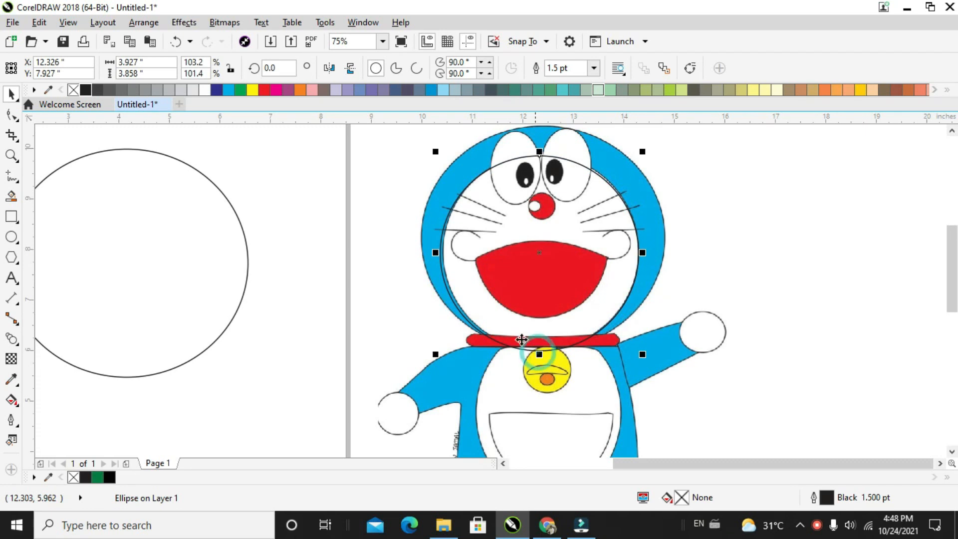
pyautogui.moveTo(435, 252); pyautogui.dragTo(441, 252)
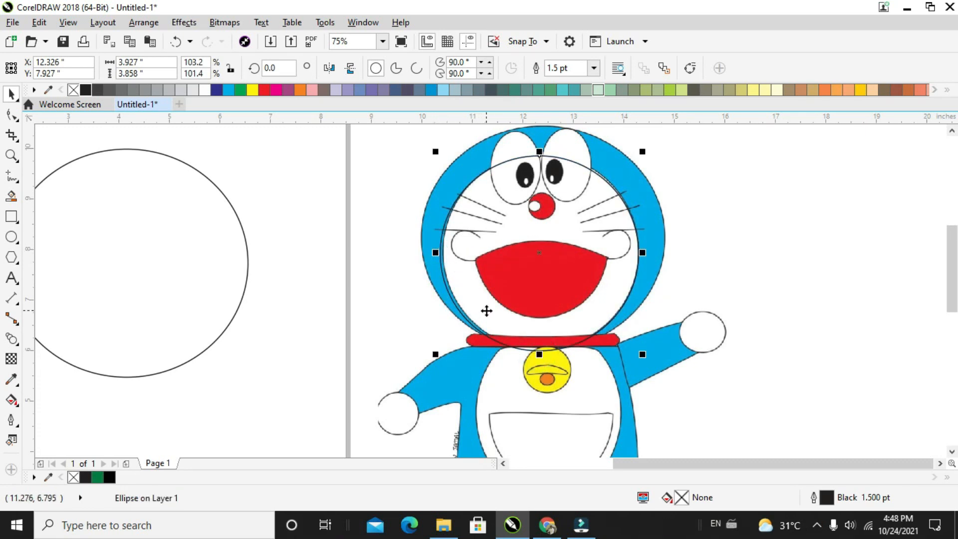
pyautogui.press('Right')
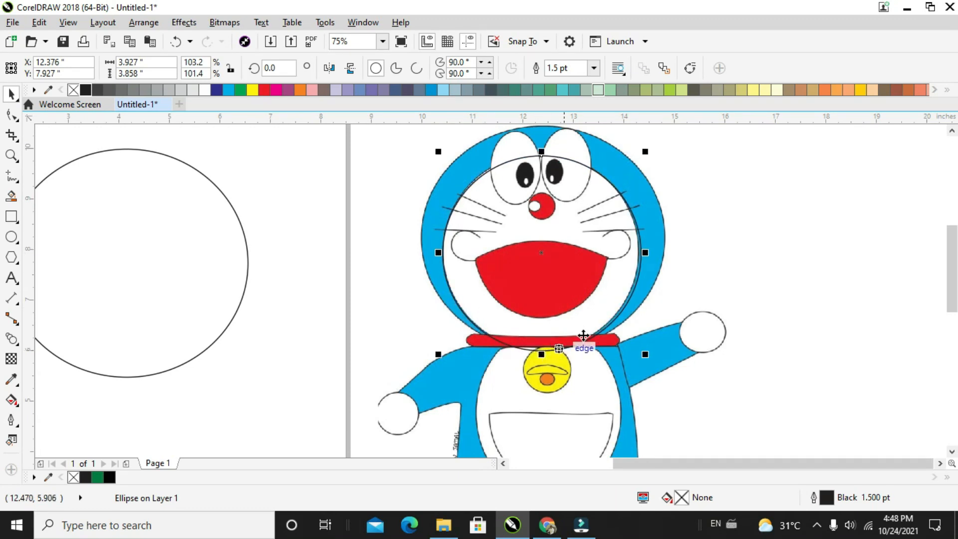
# Narrow the face ellipse to about 3.85 in and nudge it right and up to match the inner face outline
pyautogui.moveTo(645, 250); pyautogui.dragTo(638, 253)
pyautogui.scroll(2, 641, 253)
pyautogui.press('Right')
pyautogui.press('Right')
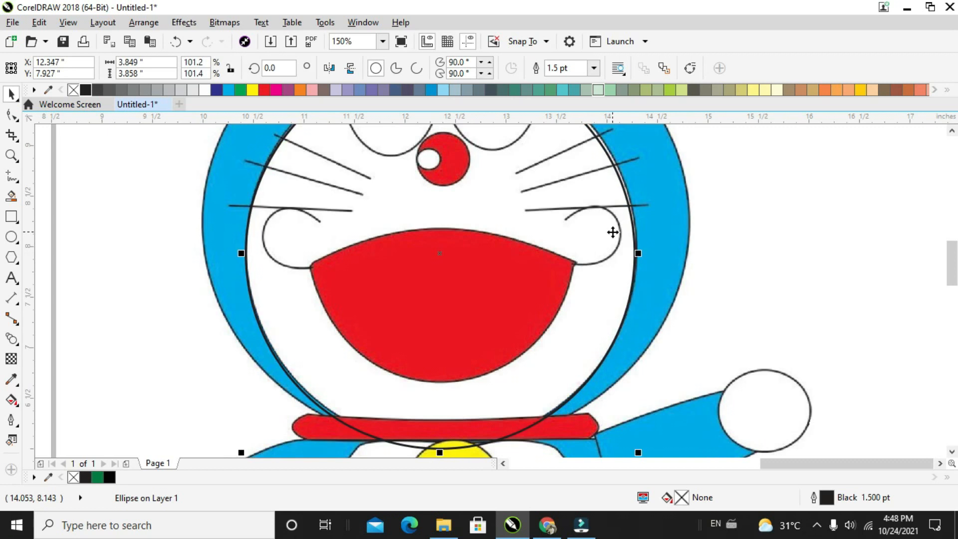
pyautogui.press('Up')
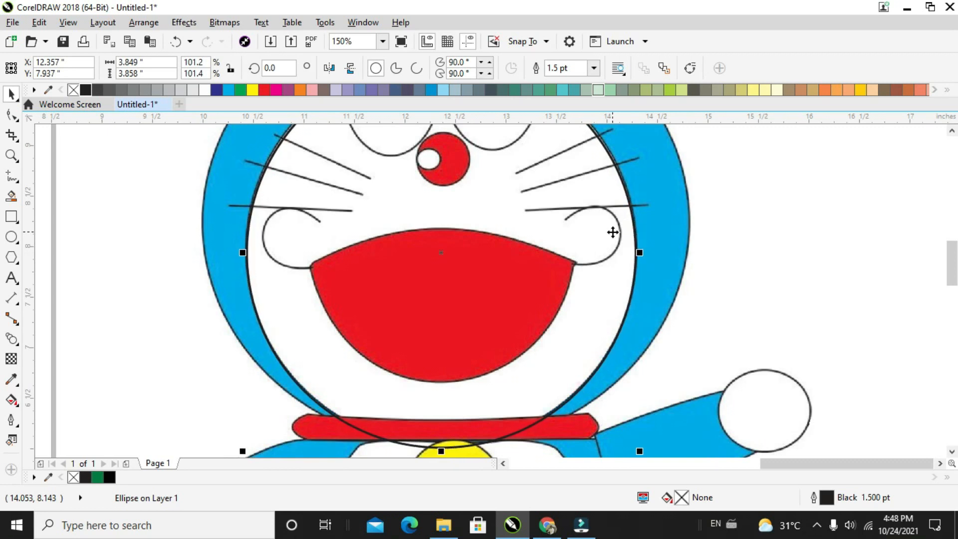
pyautogui.press('Up')
pyautogui.scroll(-2, 605, 231)
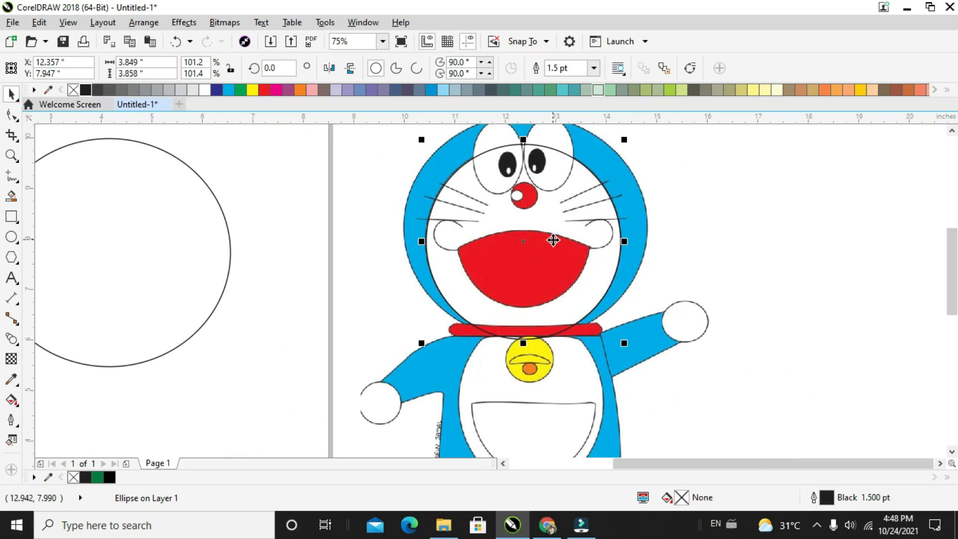
# Move the face ellipse inside the head ellipse on the page and align the two at their bottom edges
pyautogui.moveTo(548, 242); pyautogui.dragTo(142, 267)
pyautogui.scroll(-2, 141, 267)
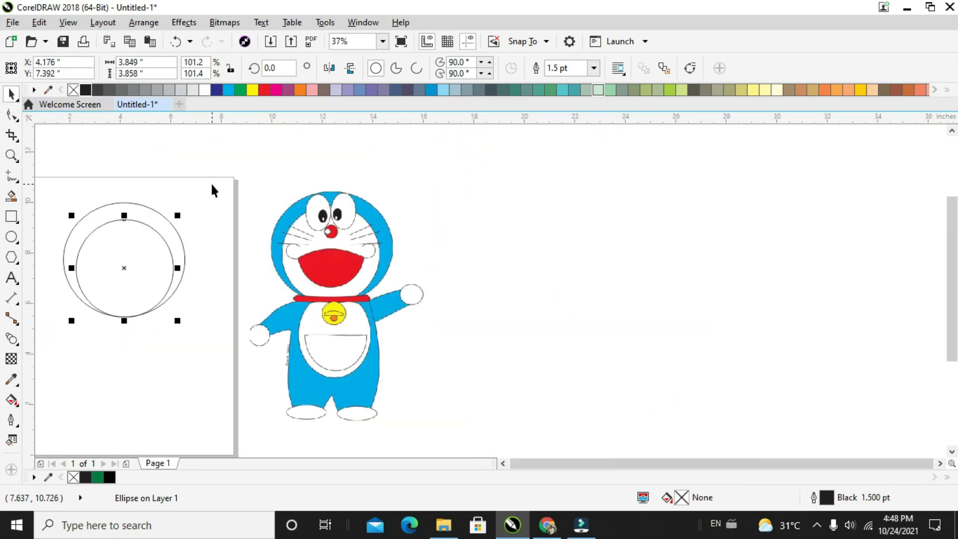
pyautogui.moveTo(211, 181); pyautogui.dragTo(40, 340)
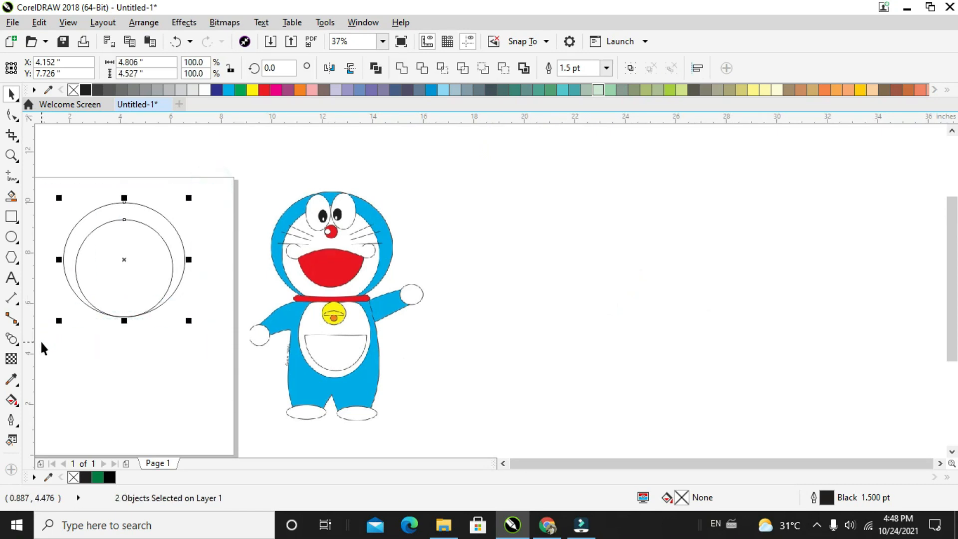
pyautogui.press('e')
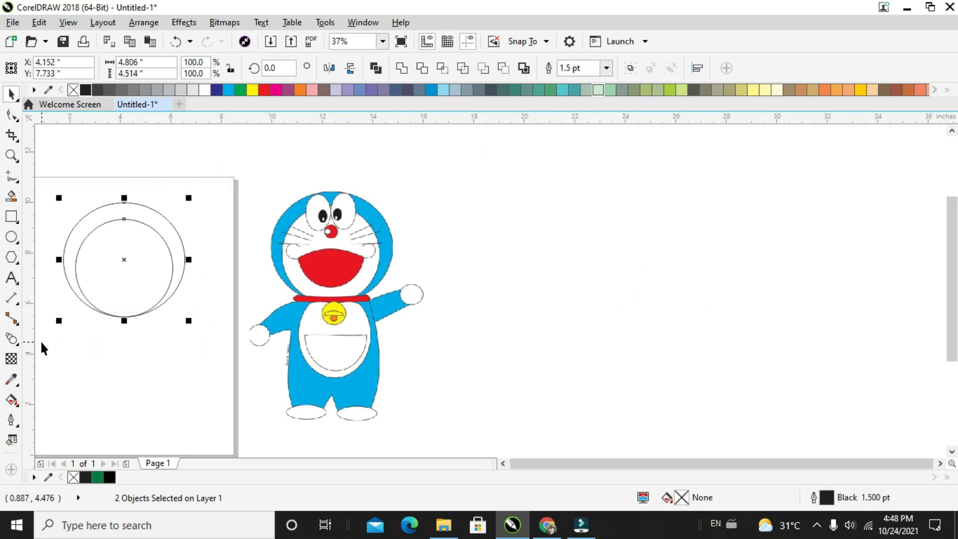
pyautogui.click(66, 334)
# Draw an ellipse over the reference image's left eye and fit it to the outline at about 0.98 by 1.46 in
pyautogui.scroll(2, 307, 213)
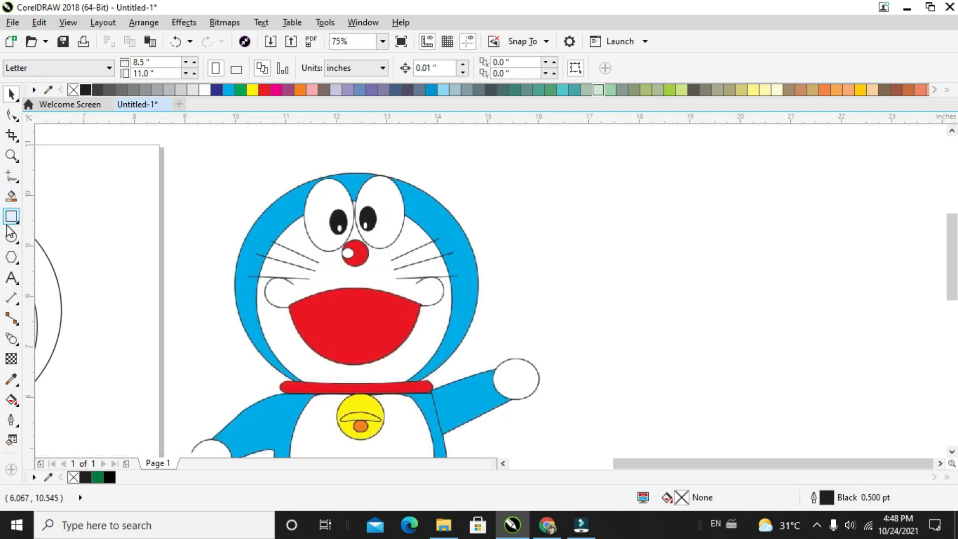
pyautogui.click(11, 237)
pyautogui.moveTo(309, 180); pyautogui.dragTo(355, 253)
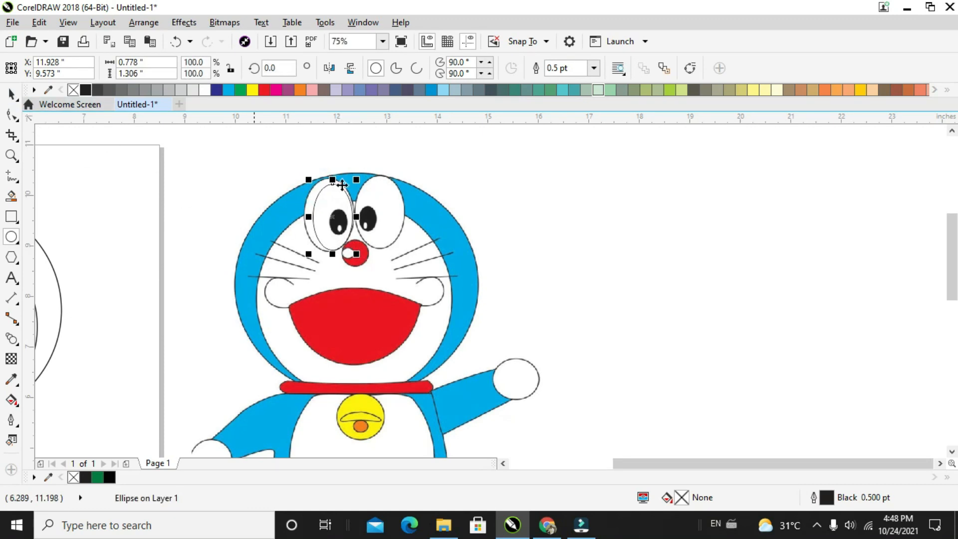
pyautogui.press('space')
pyautogui.moveTo(310, 177); pyautogui.dragTo(304, 171)
pyautogui.moveTo(331, 203); pyautogui.dragTo(329, 204)
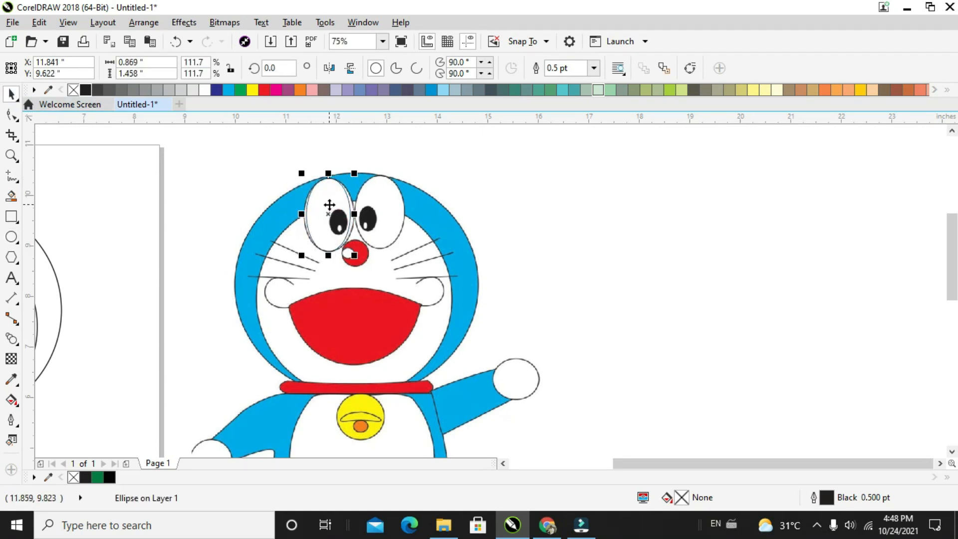
pyautogui.scroll(1, 336, 205)
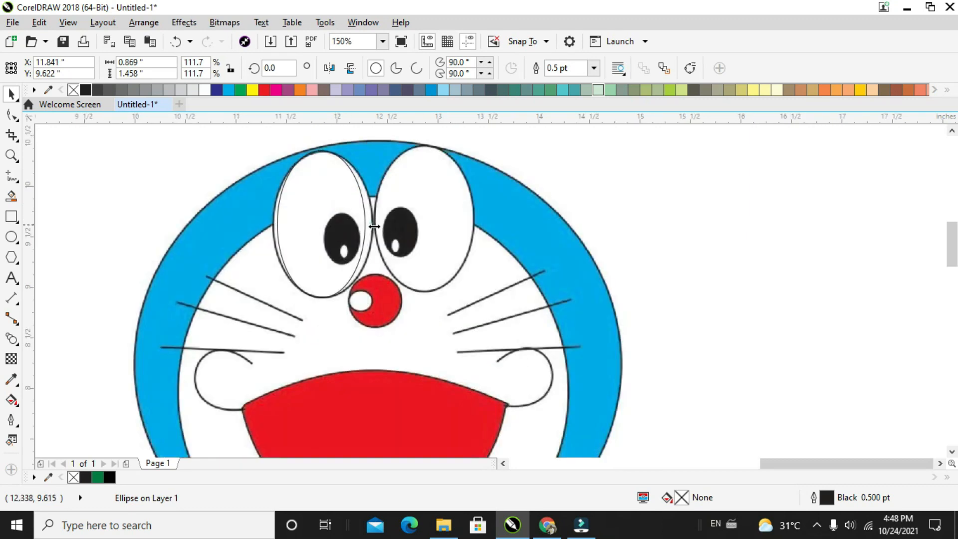
pyautogui.moveTo(373, 226)
pyautogui.mouseDown()
pyautogui.moveTo(386, 227)
pyautogui.moveTo(377, 231)
pyautogui.mouseUp()
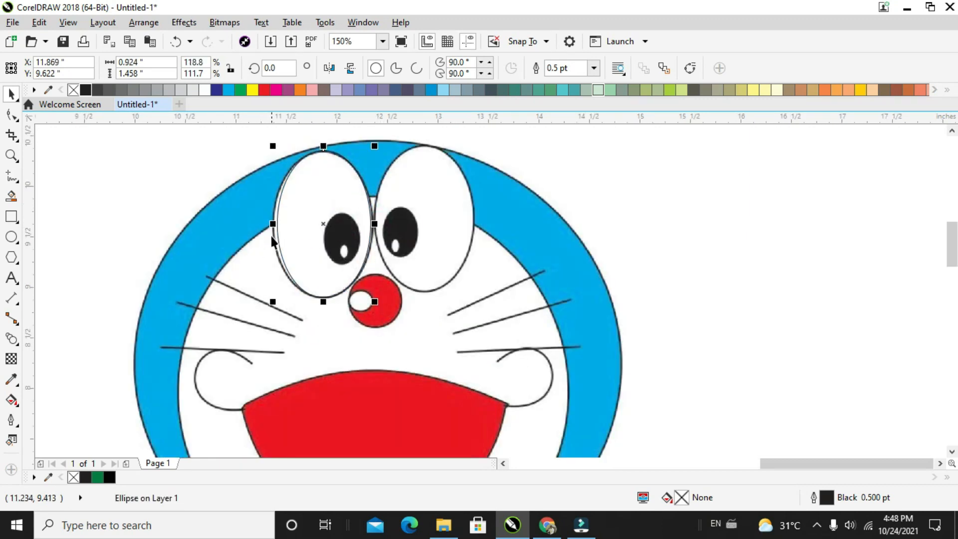
pyautogui.moveTo(272, 224); pyautogui.dragTo(266, 229)
pyautogui.click(185, 157)
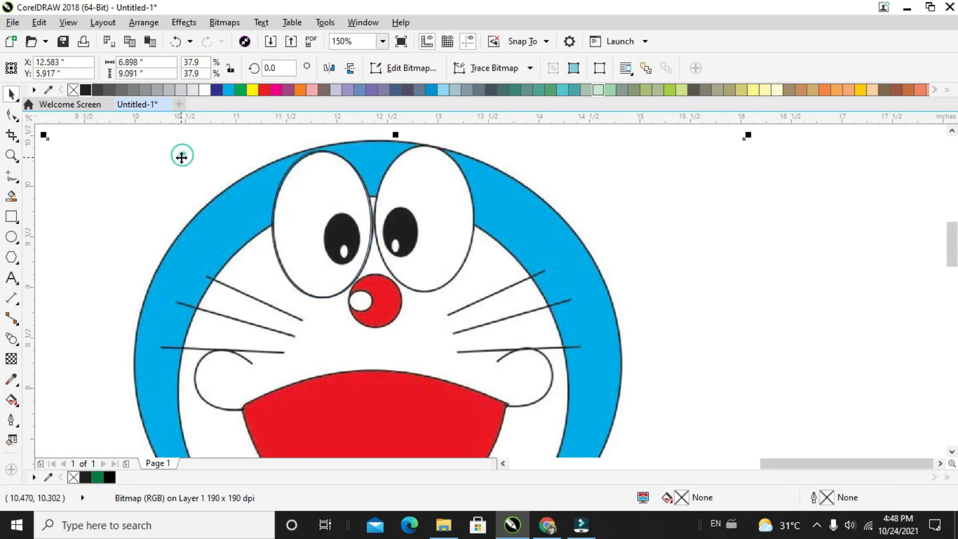
# Draw an ellipse about 0.35 by 0.49 in over the left eye's pupil, nudge it into place and fill it black
pyautogui.click(13, 240)
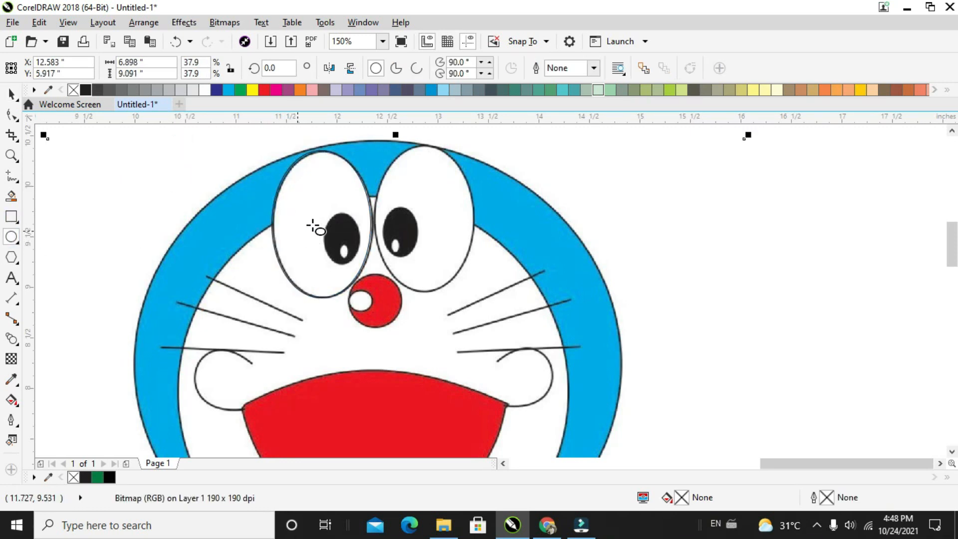
pyautogui.moveTo(327, 211); pyautogui.dragTo(364, 259)
pyautogui.press('Left')
pyautogui.press('Left')
pyautogui.press('Left')
pyautogui.press('Left')
pyautogui.press('Down')
pyautogui.press('Down')
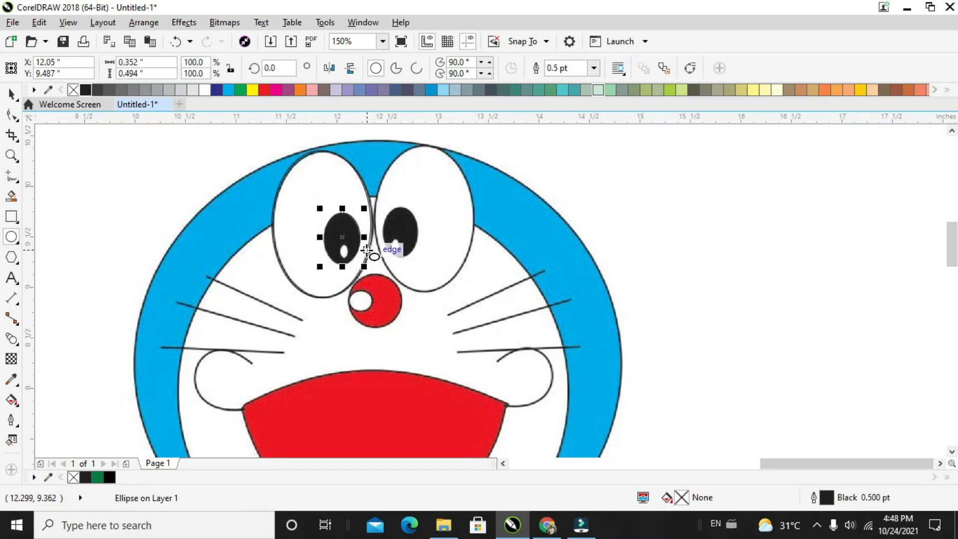
pyautogui.click(85, 90)
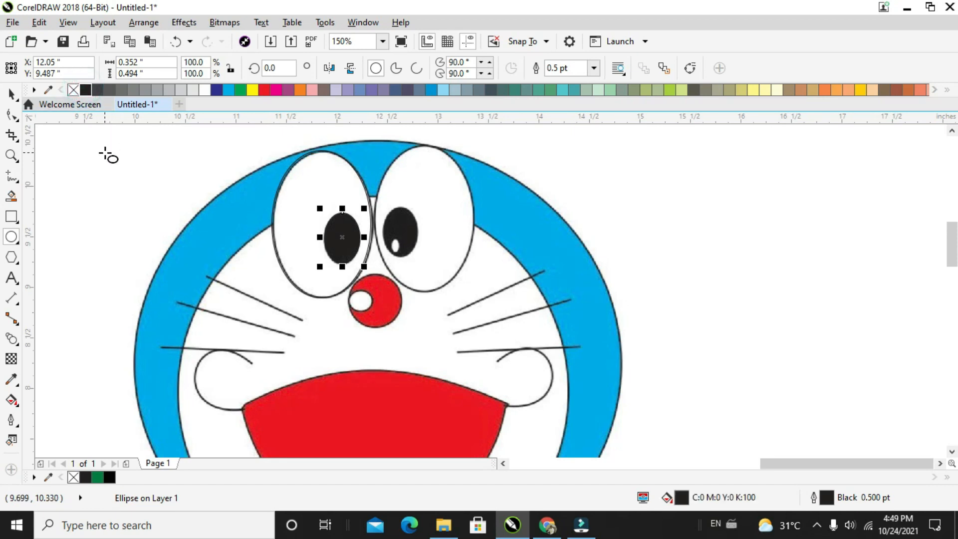
# Draw a small ellipse with white fill and outline and fit it on the left pupil as a highlight, about 0.08 by 0.11 in
pyautogui.moveTo(110, 202); pyautogui.dragTo(126, 214)
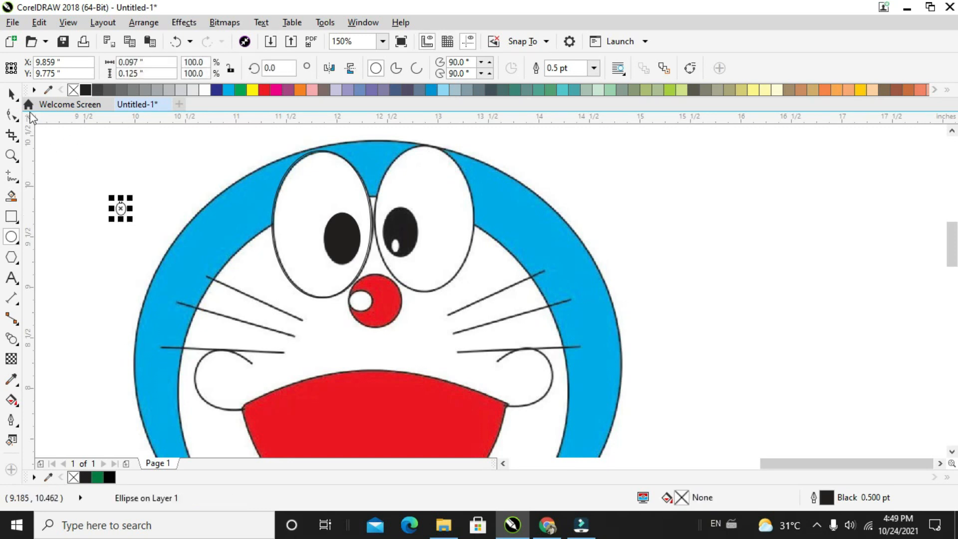
pyautogui.click(206, 91)
pyautogui.rightClick(206, 91)
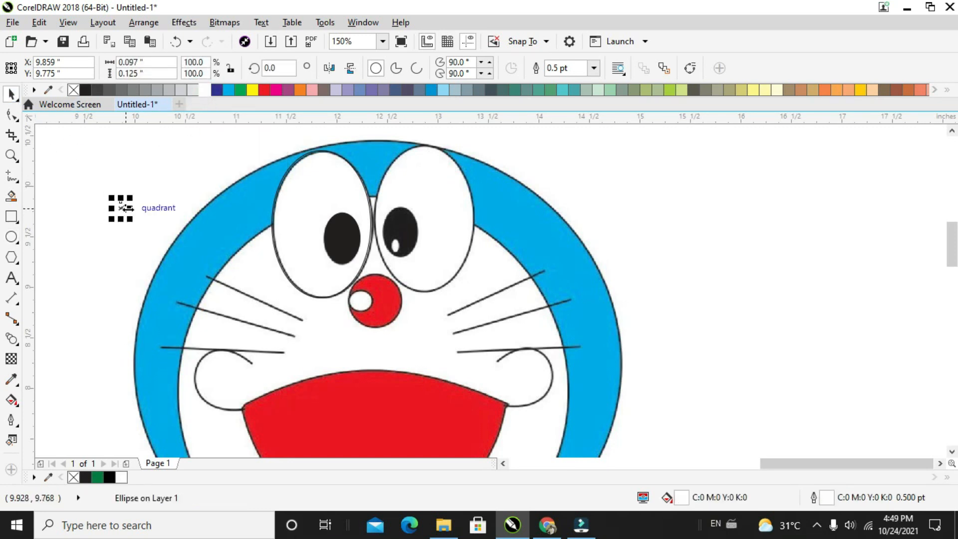
pyautogui.moveTo(122, 208); pyautogui.dragTo(333, 257)
pyautogui.scroll(2, 359, 243)
pyautogui.scroll(-2, 333, 258)
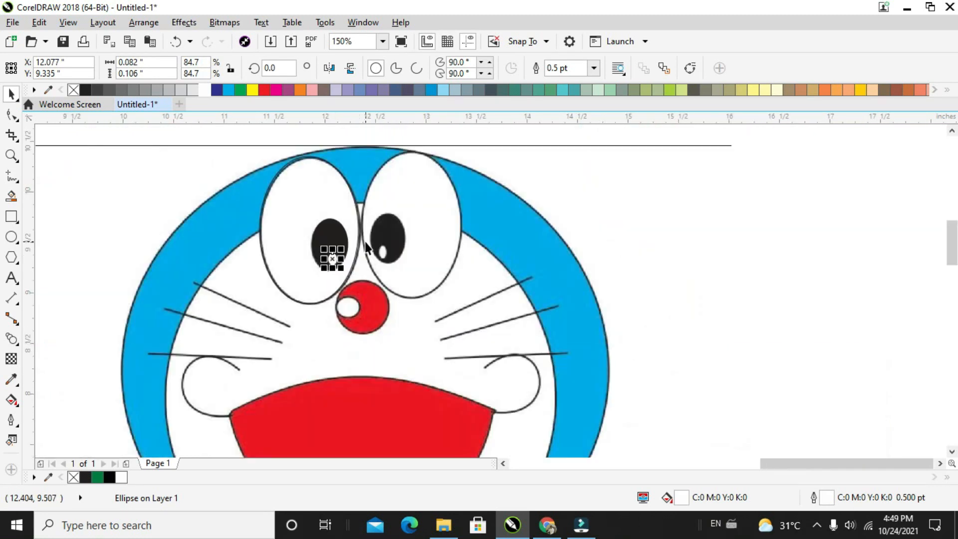
pyautogui.press('Escape')
pyautogui.click(560, 165)
pyautogui.click(336, 233)
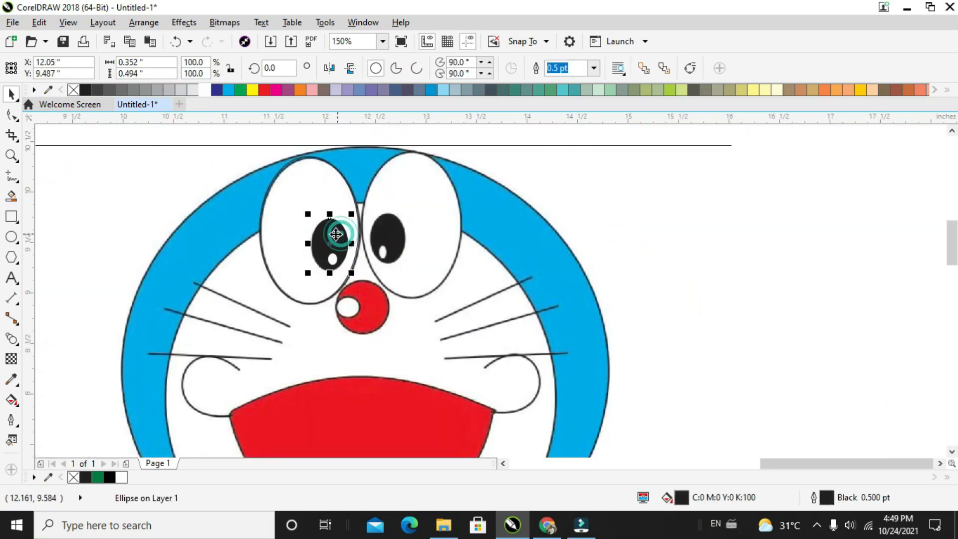
pyautogui.click(305, 172)
pyautogui.click(228, 154)
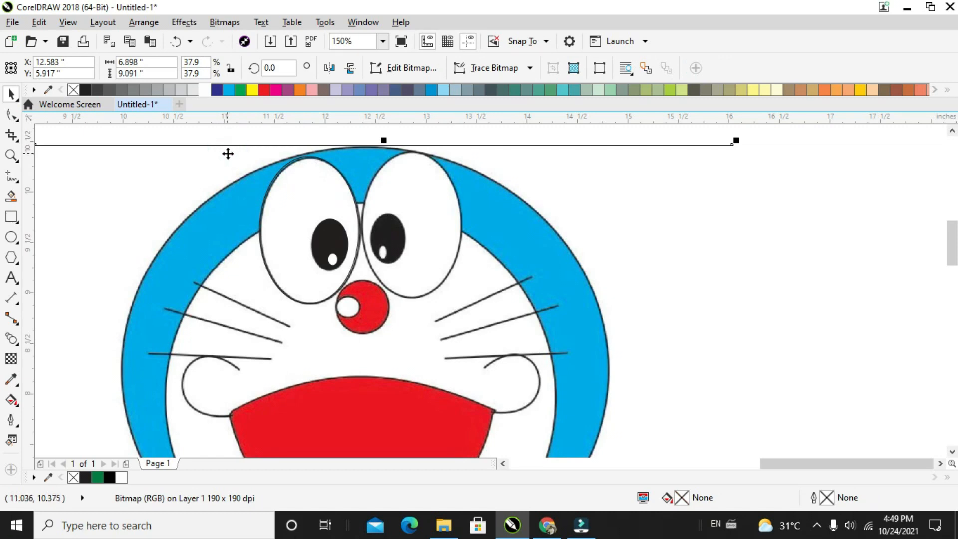
pyautogui.moveTo(220, 157); pyautogui.dragTo(257, 147)
pyautogui.hotkey('ctrl', 'z')
# Set the outline width of the left eye's outer ellipse to 1.0 pt and deselect it
pyautogui.click(265, 196)
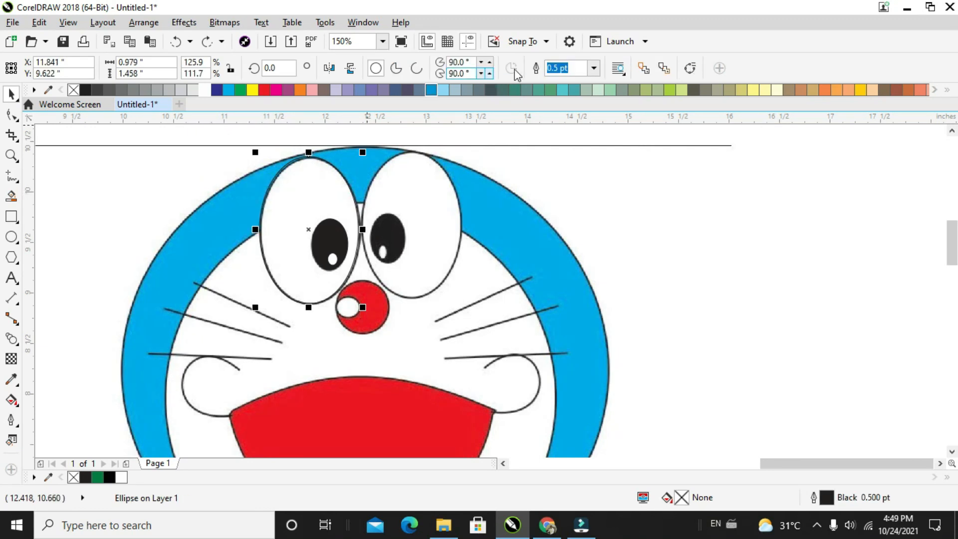
pyautogui.click(593, 68)
pyautogui.click(568, 114)
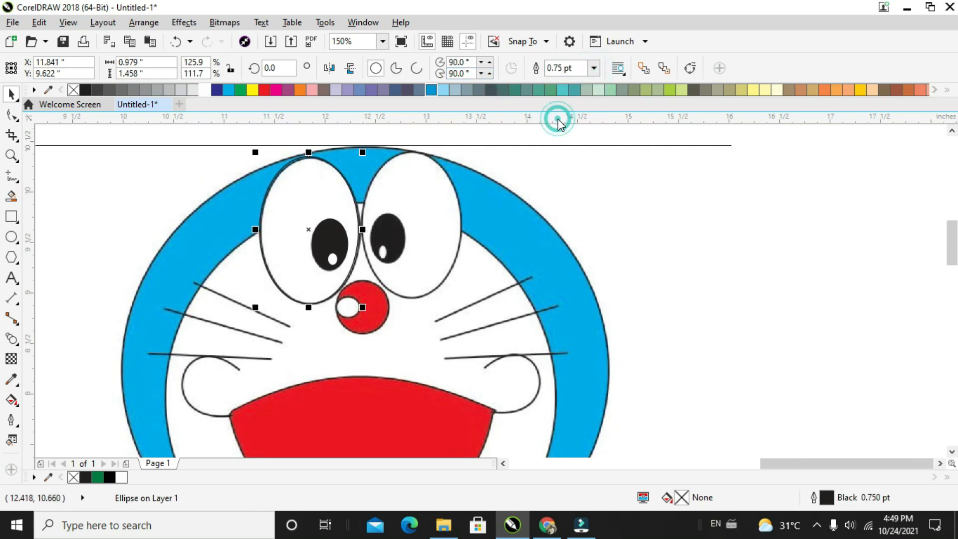
pyautogui.click(593, 68)
pyautogui.click(560, 122)
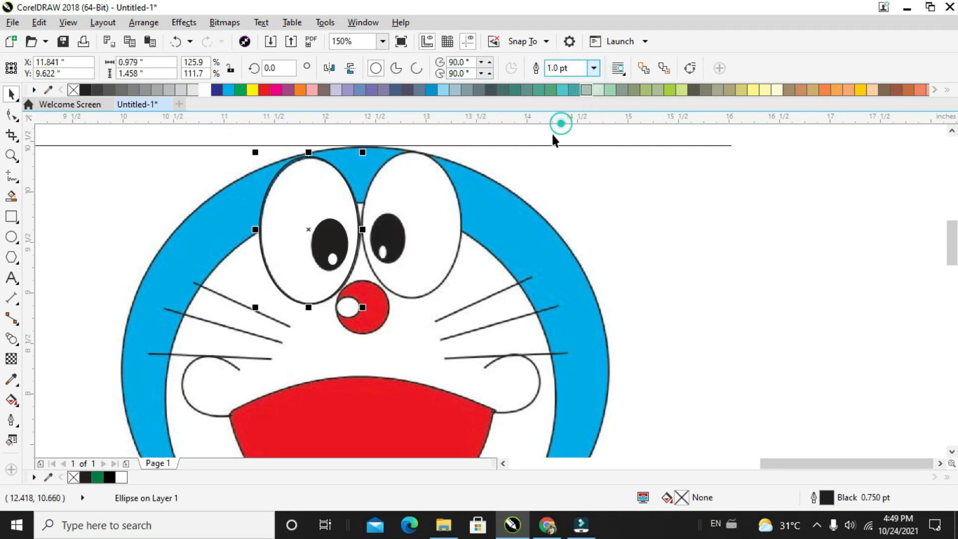
pyautogui.click(233, 131)
pyautogui.scroll(-2, 232, 131)
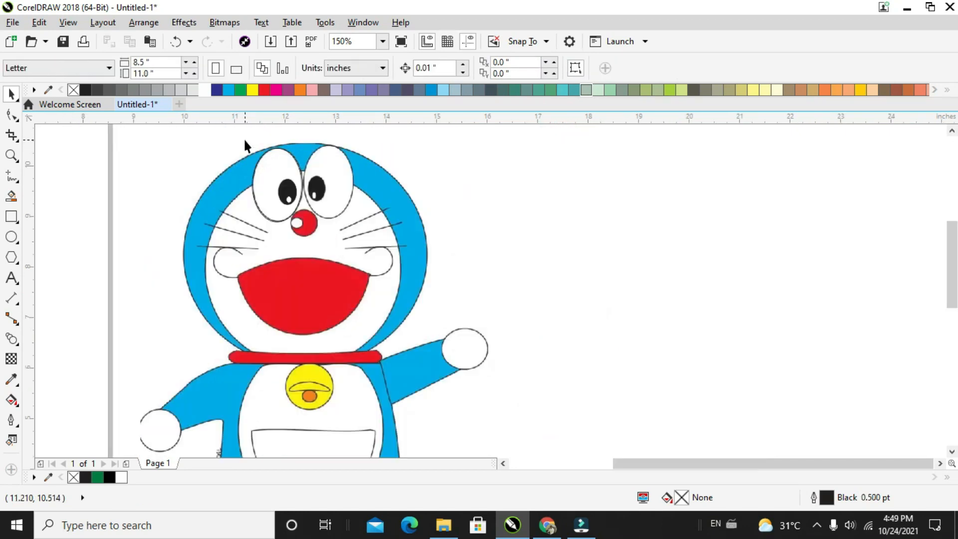
# Move the reference image clear of the traced left eye, then place the three eye shapes on the head outline on the page
pyautogui.moveTo(475, 142); pyautogui.dragTo(491, 222)
pyautogui.moveTo(222, 147); pyautogui.dragTo(349, 219)
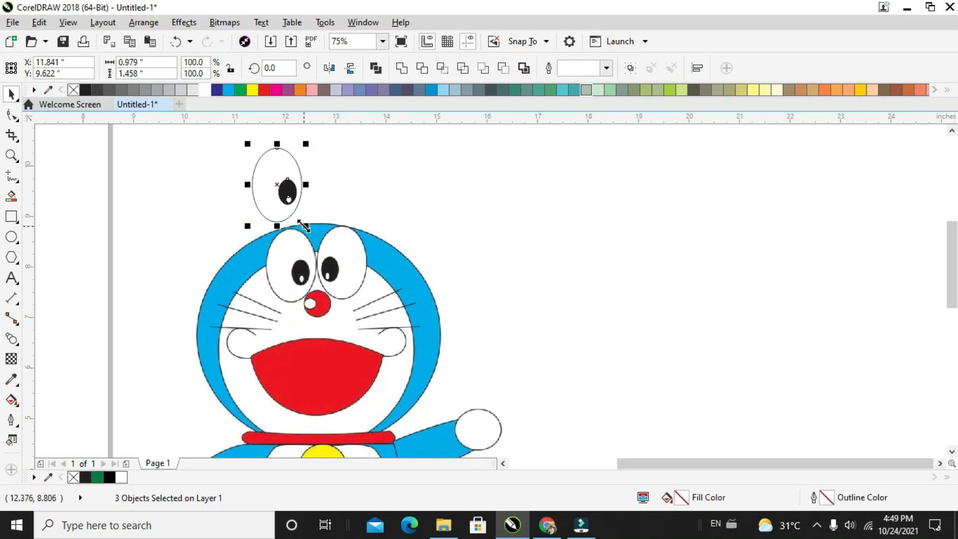
pyautogui.scroll(-2, 301, 225)
pyautogui.moveTo(296, 203); pyautogui.dragTo(91, 213)
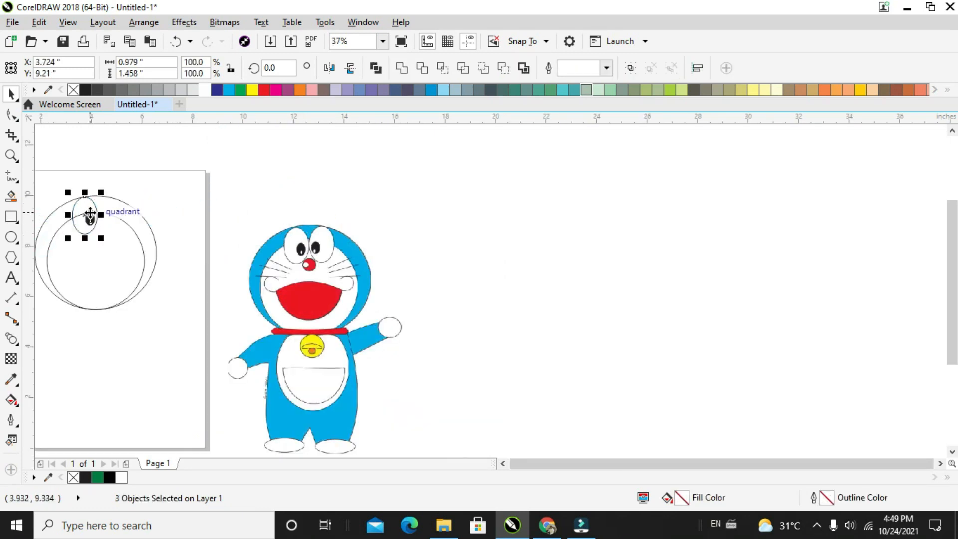
pyautogui.scroll(2, 90, 214)
# Fill the outer ellipse of the eye on the page with white and deselect it
pyautogui.click(219, 146)
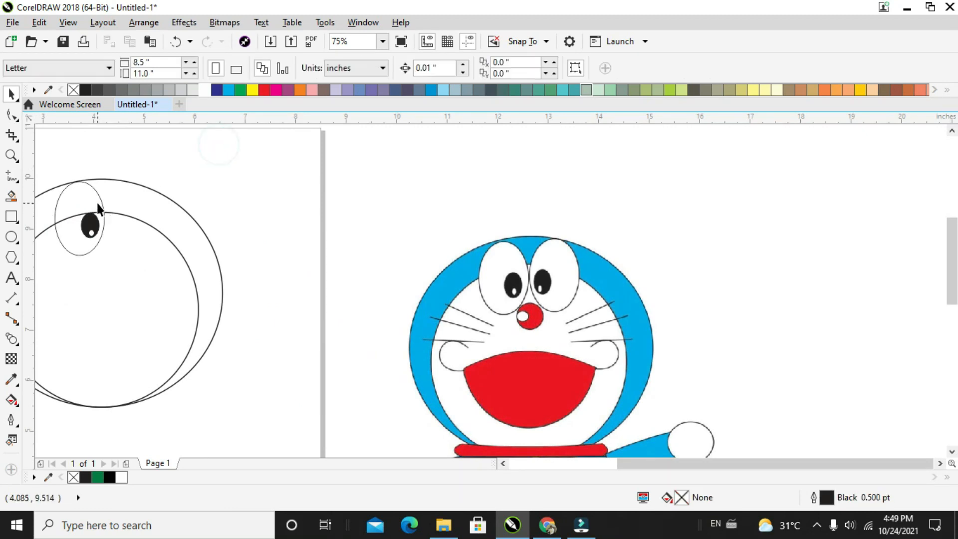
pyautogui.click(99, 200)
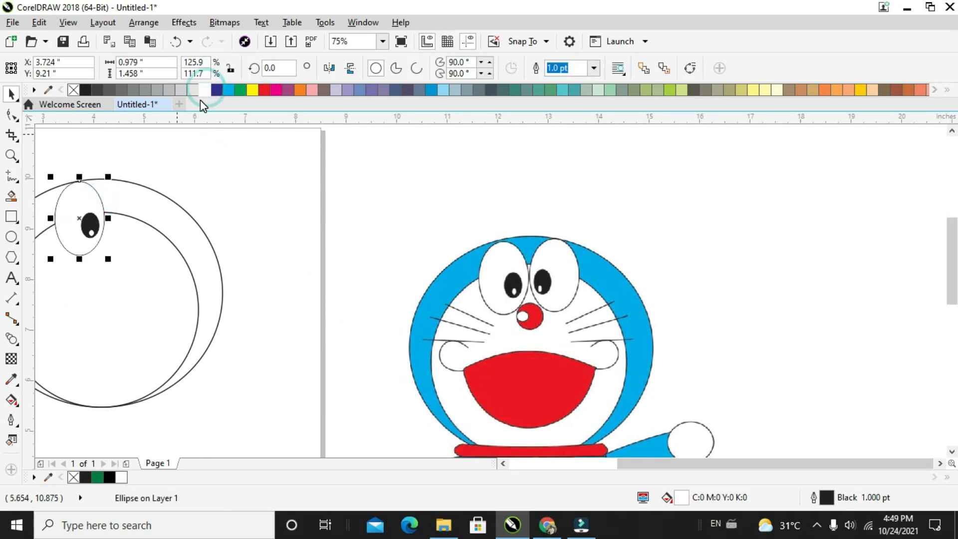
pyautogui.click(189, 160)
# Group the left eye's three shapes and place a horizontally mirrored copy beside it as the right eye, nudged to a small gap
pyautogui.moveTo(159, 155); pyautogui.dragTo(115, 265)
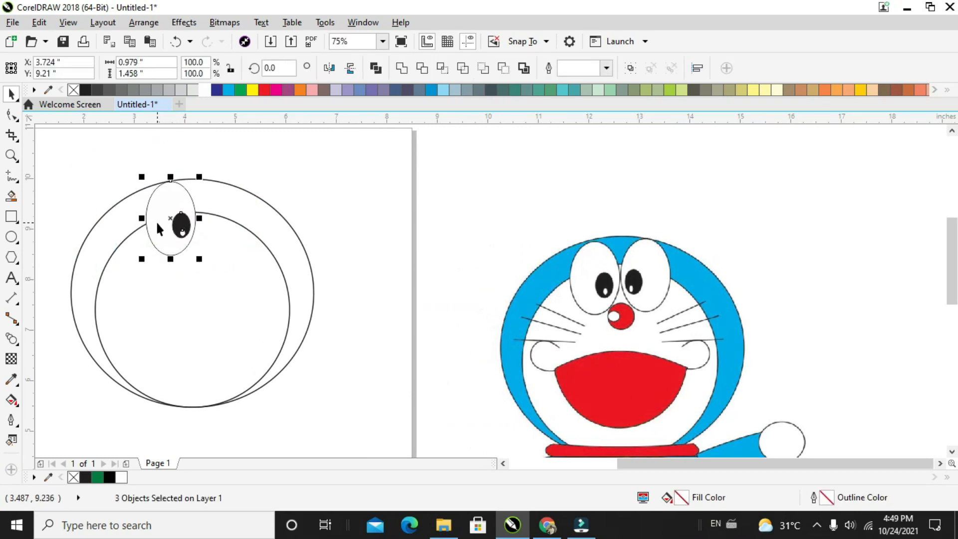
pyautogui.hotkey('ctrl', 'g')
pyautogui.moveTo(141, 218); pyautogui.dragTo(250, 218)
pyautogui.press('Right')
pyautogui.press('Right')
pyautogui.press('Right')
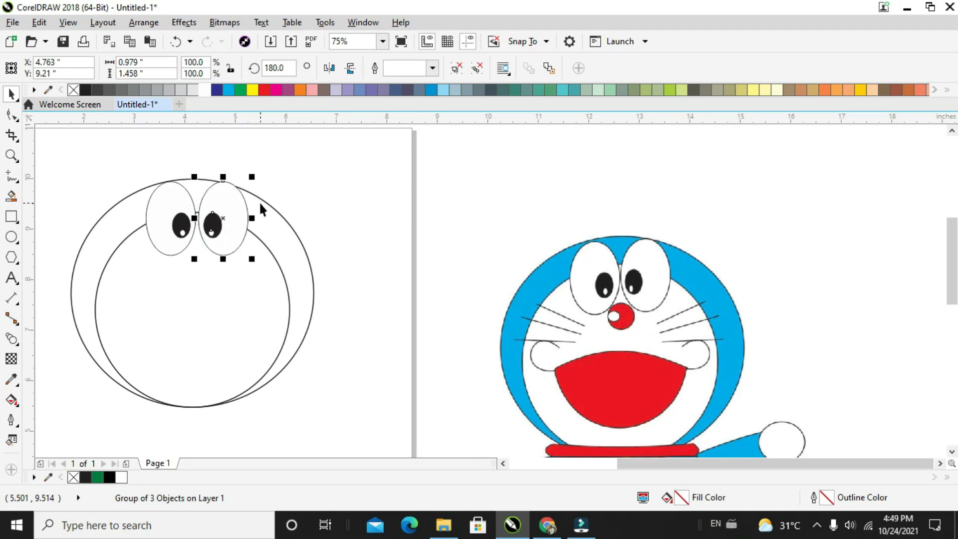
pyautogui.press('Left')
# Select both eyes, nudge them left to centre them on the head, and deselect them
pyautogui.moveTo(126, 151); pyautogui.dragTo(251, 255)
pyautogui.press('Left')
pyautogui.press('Left')
pyautogui.press('Left')
pyautogui.press('Left')
pyautogui.press('Left')
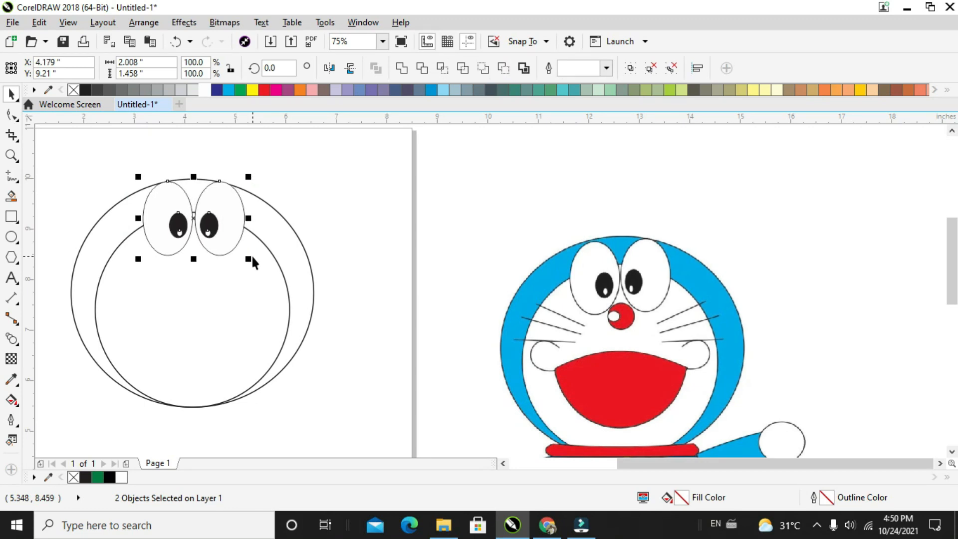
pyautogui.click(322, 186)
# Create green Smart Fill shapes in the head band left of, right of and between the eyes
pyautogui.click(286, 237)
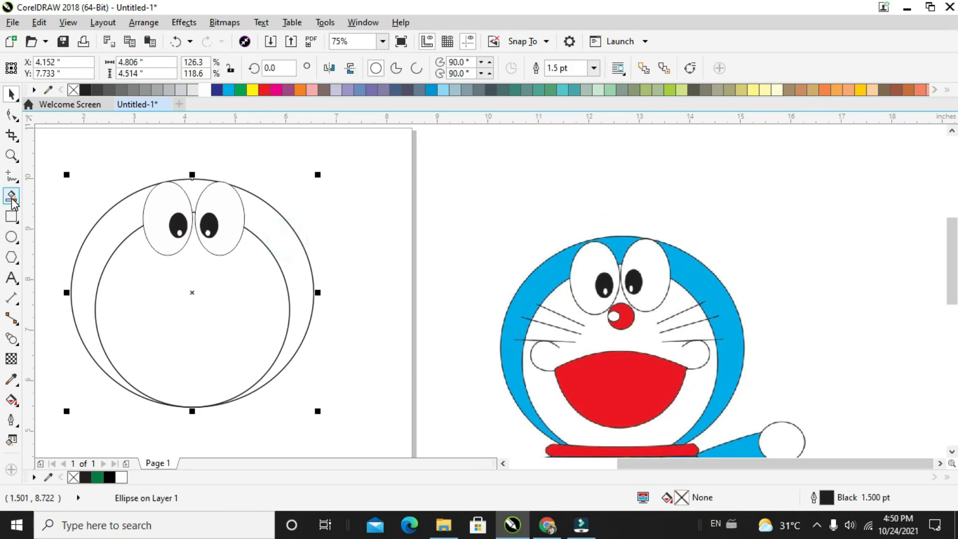
pyautogui.click(11, 197)
pyautogui.click(107, 224)
pyautogui.click(265, 234)
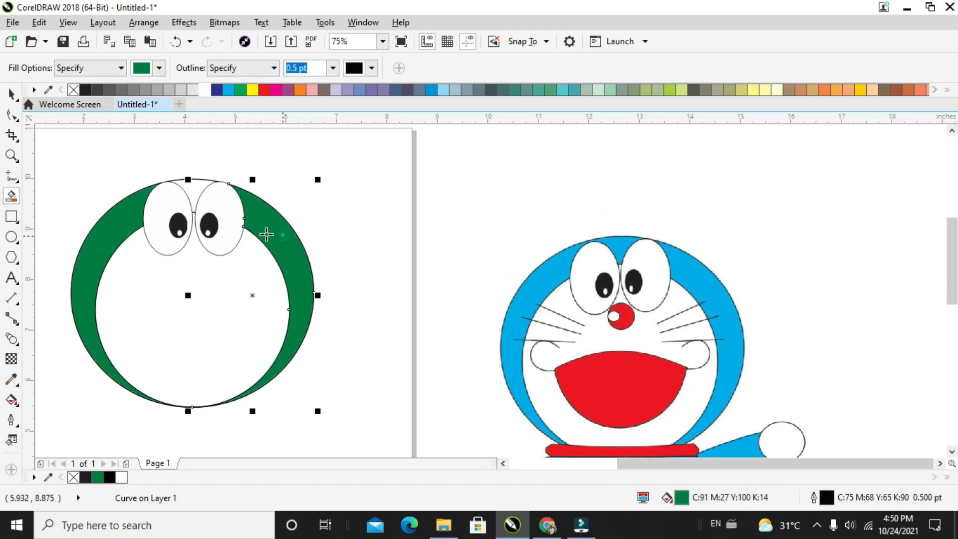
pyautogui.click(193, 185)
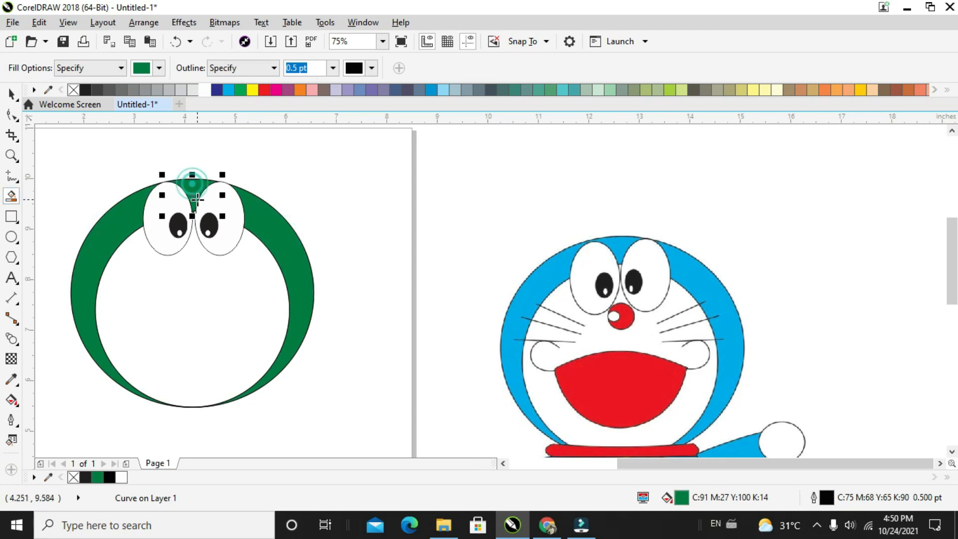
# Recolour the three filled head band shapes to the reference image's light blue and deselect them
pyautogui.click(10, 95)
pyautogui.click(262, 227)
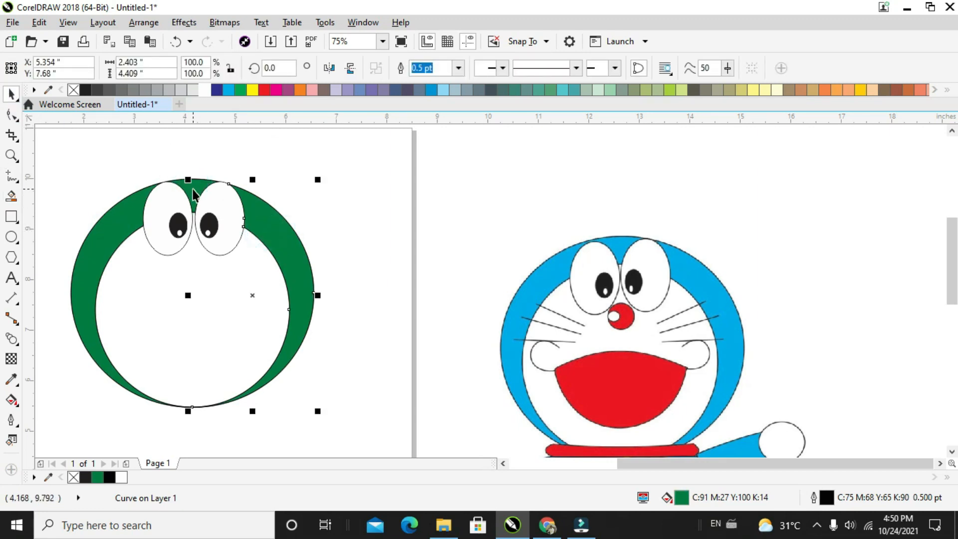
pyautogui.keyDown('shift'); pyautogui.click(193, 195); pyautogui.keyUp('shift')
pyautogui.keyDown('shift'); pyautogui.click(121, 208); pyautogui.keyUp('shift')
pyautogui.click(228, 89)
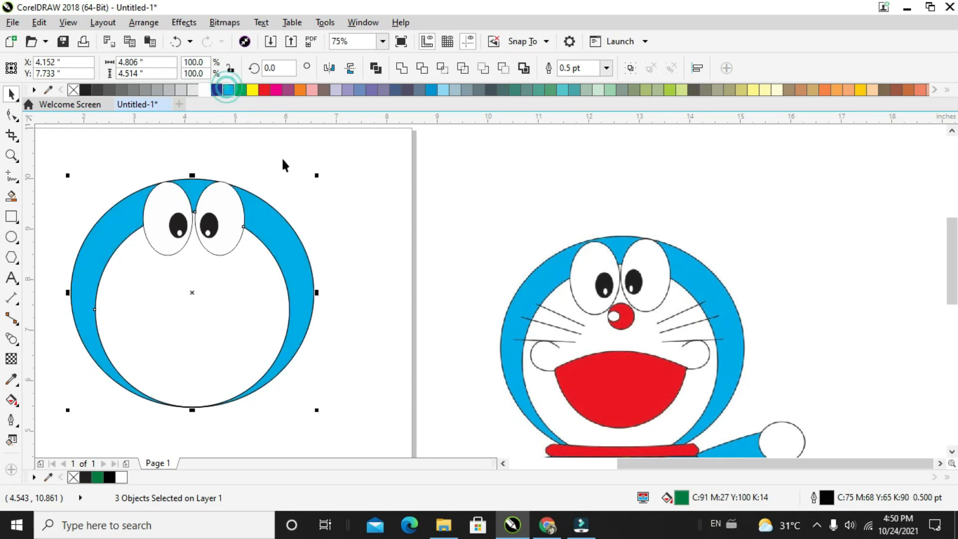
pyautogui.click(297, 179)
pyautogui.click(359, 216)
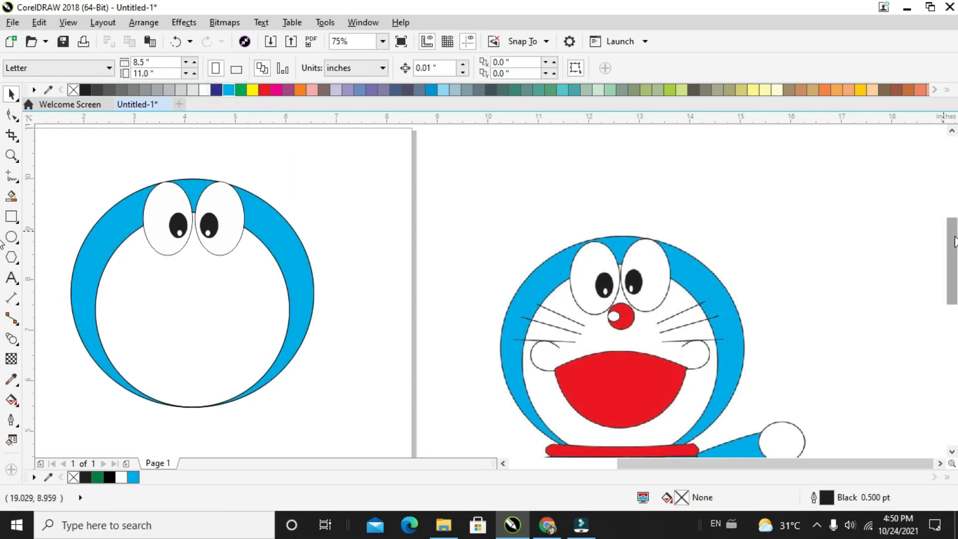
# Draw a circle about 0.51 in wide over the reference image's nose, nudge it to match the outline and fill it red
pyautogui.scroll(-2, 954, 242)
pyautogui.click(856, 209)
pyautogui.click(610, 236)
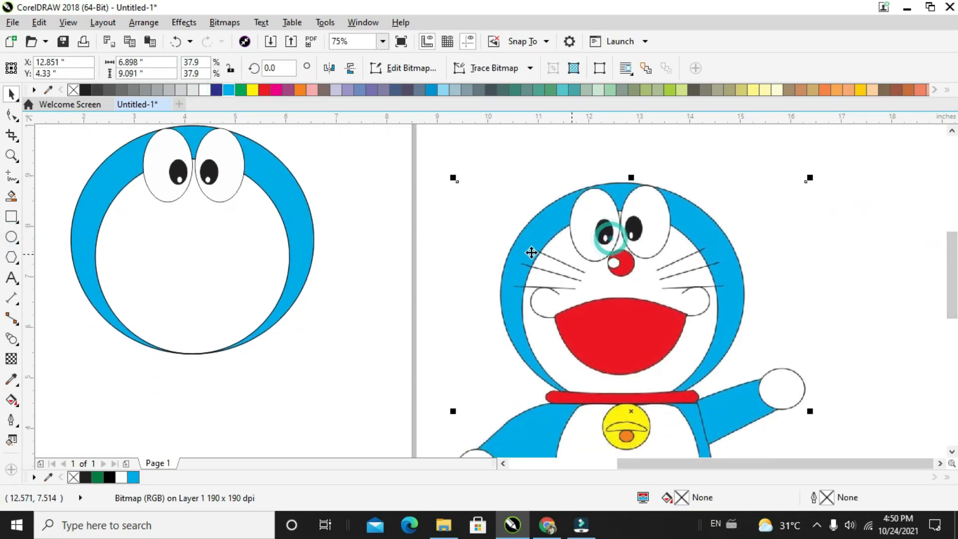
pyautogui.click(11, 237)
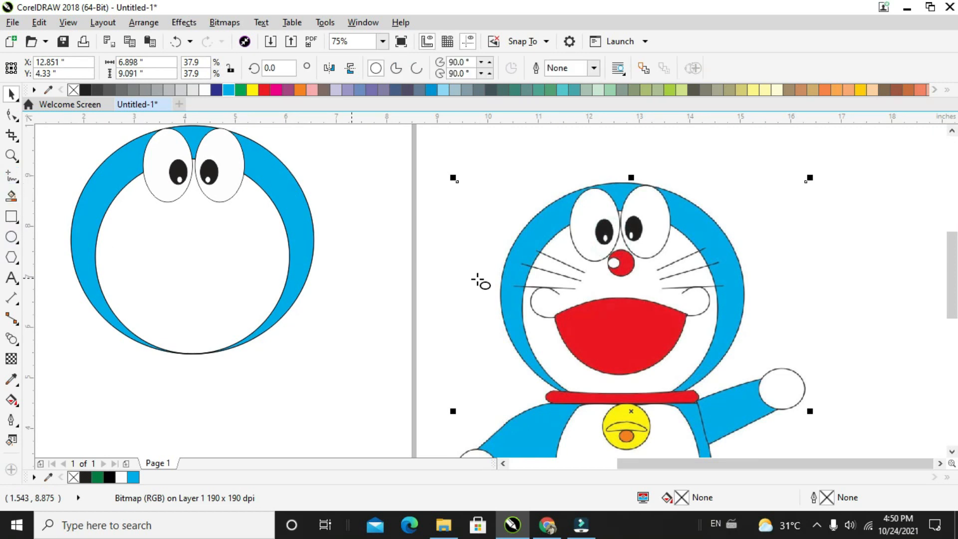
pyautogui.moveTo(614, 257); pyautogui.dragTo(630, 269)
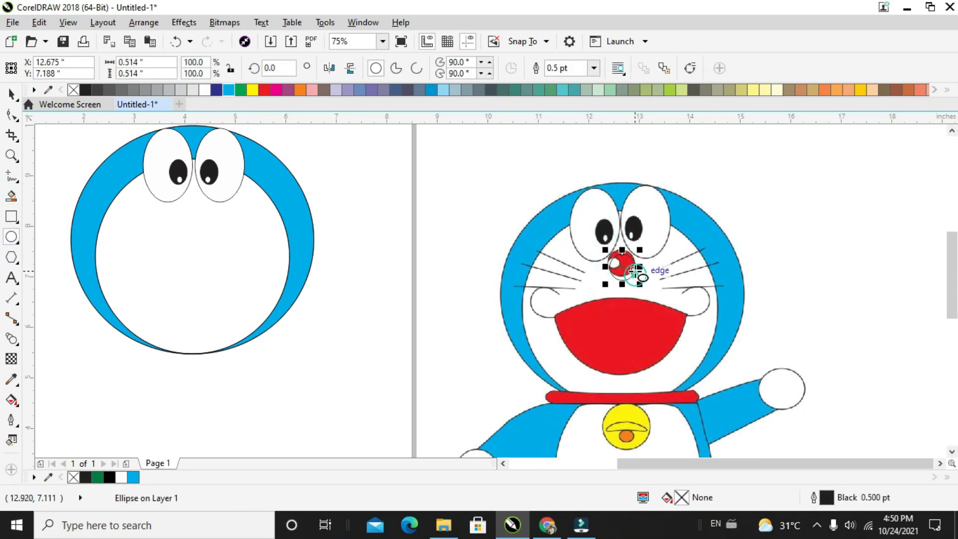
pyautogui.scroll(2, 629, 270)
pyautogui.click(11, 94)
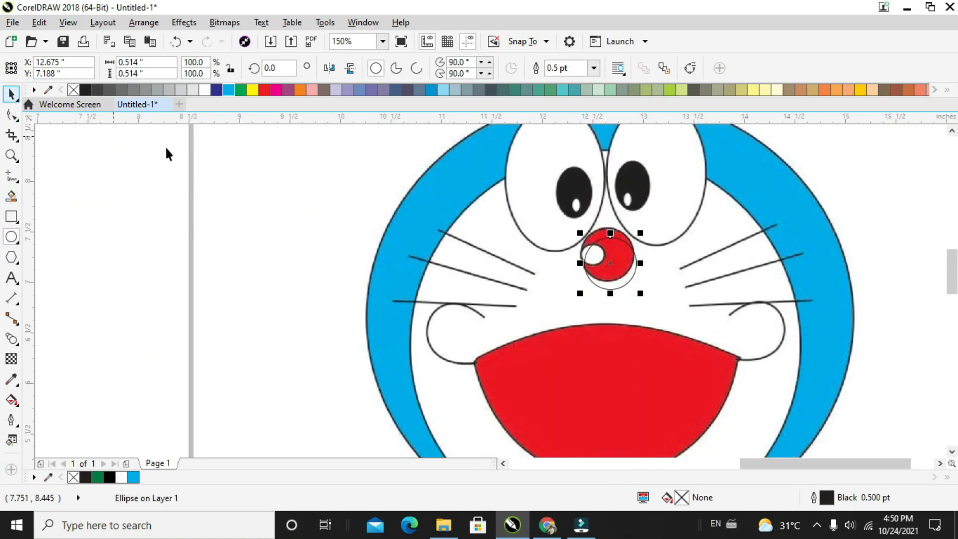
pyautogui.click(614, 244)
pyautogui.moveTo(614, 243); pyautogui.dragTo(615, 242)
pyautogui.press('Left')
pyautogui.press('Left')
pyautogui.press('Left')
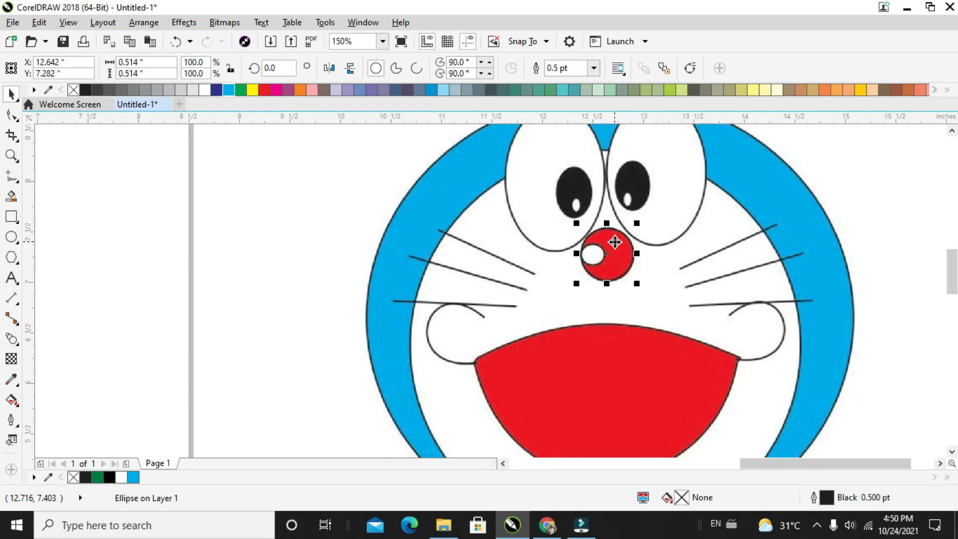
pyautogui.click(265, 90)
# Move the red nose circle onto the face on the page and nudge it just below and between the eyes
pyautogui.scroll(-2, 385, 184)
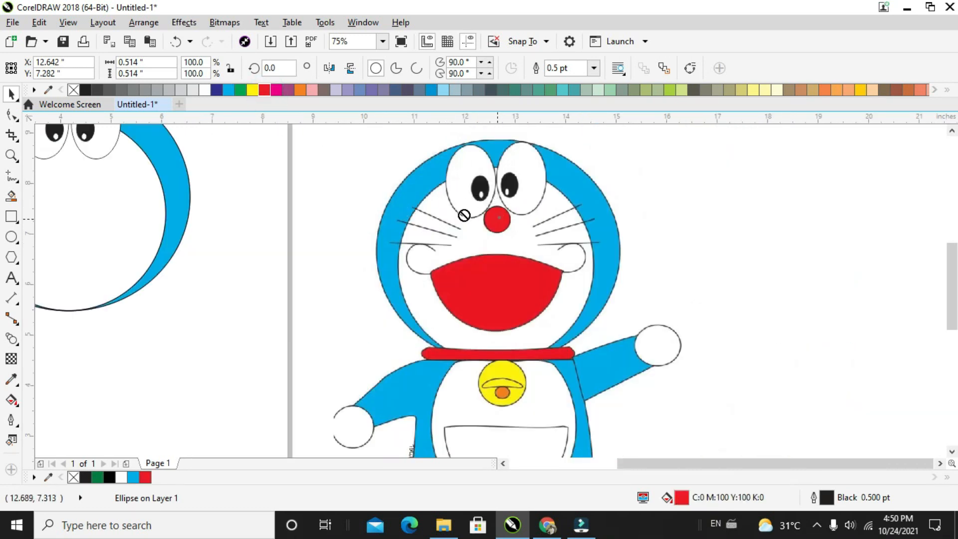
pyautogui.moveTo(463, 215); pyautogui.dragTo(69, 161)
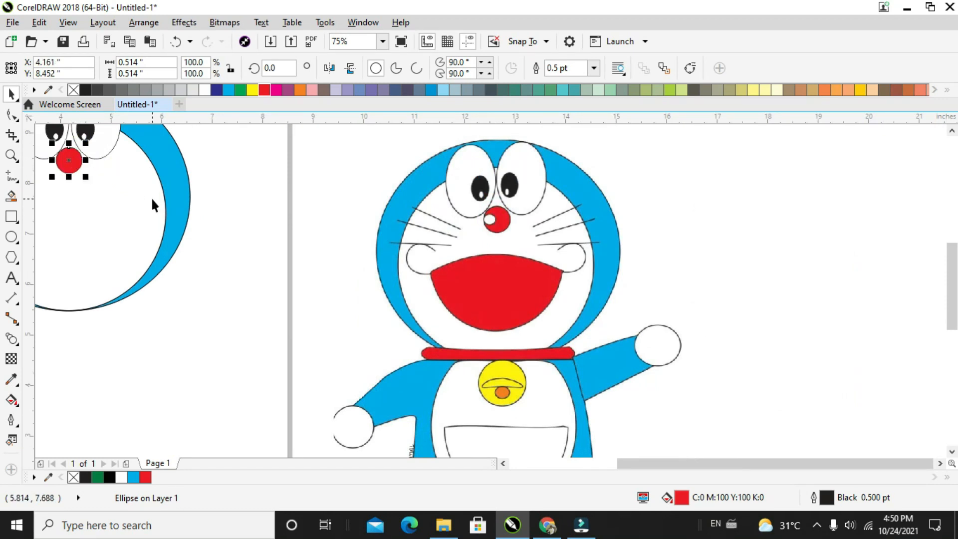
pyautogui.press('Down')
pyautogui.press('Down')
pyautogui.press('Down')
pyautogui.press('Down')
pyautogui.press('Down')
pyautogui.press('Down')
pyautogui.press('Right')
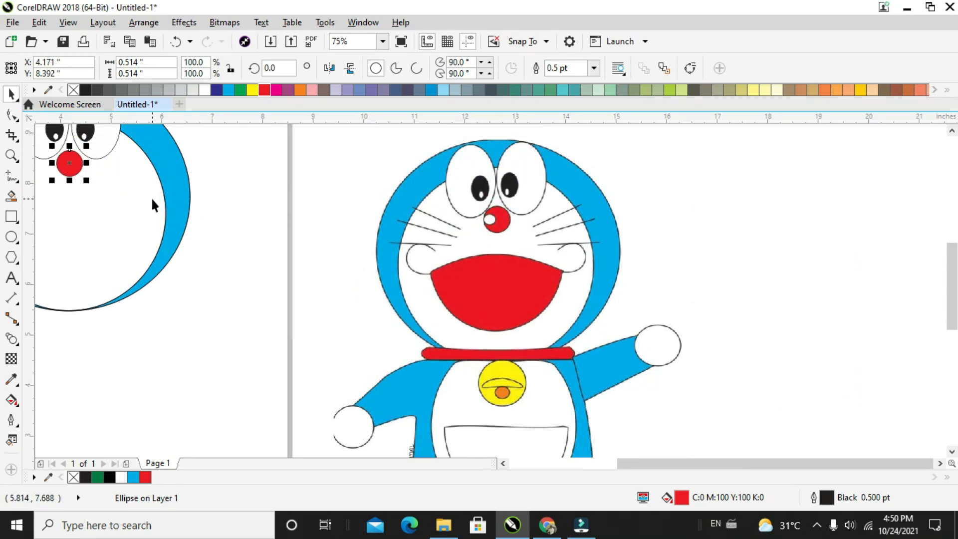
# Ungroup the left eye on the page and deselect its shapes
pyautogui.scroll(1, 37, 143)
pyautogui.click(53, 139)
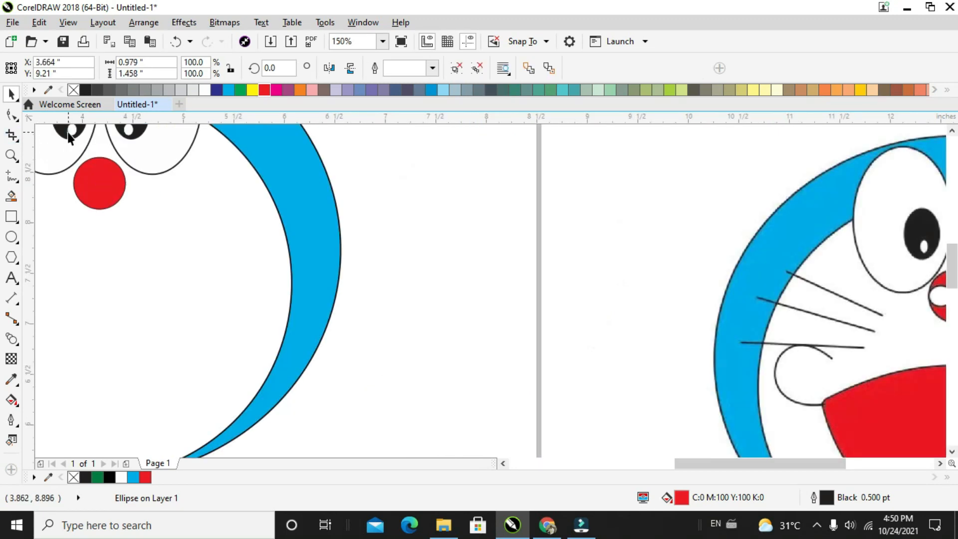
pyautogui.click(69, 137)
pyautogui.scroll(-1, 69, 137)
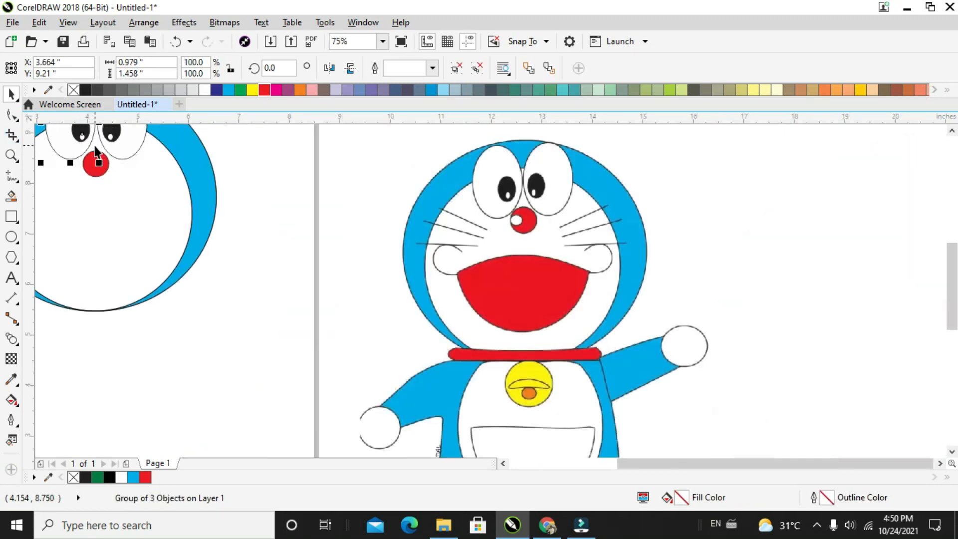
pyautogui.click(951, 131)
pyautogui.click(951, 132)
pyautogui.click(951, 132)
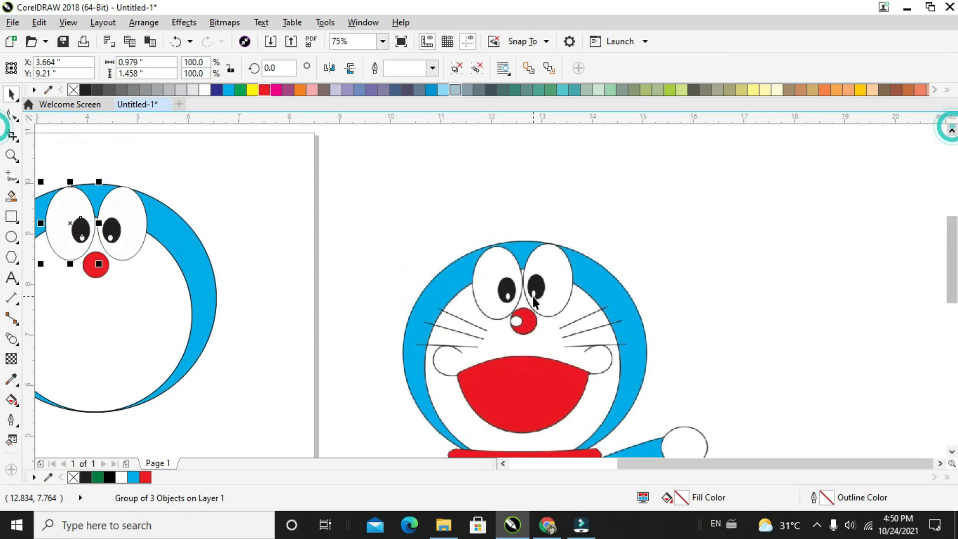
pyautogui.click(503, 463)
pyautogui.click(432, 361)
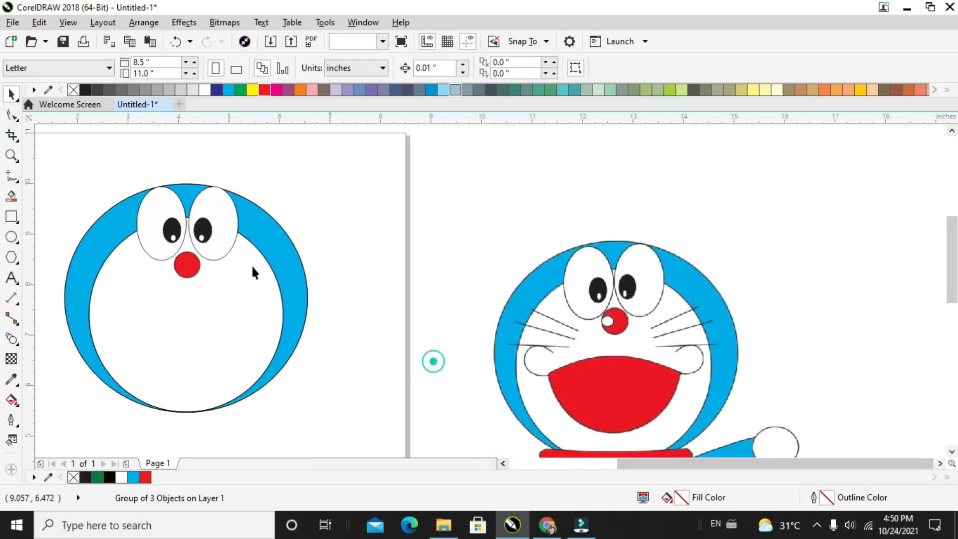
pyautogui.click(164, 242)
pyautogui.hotkey('ctrl', 'u')
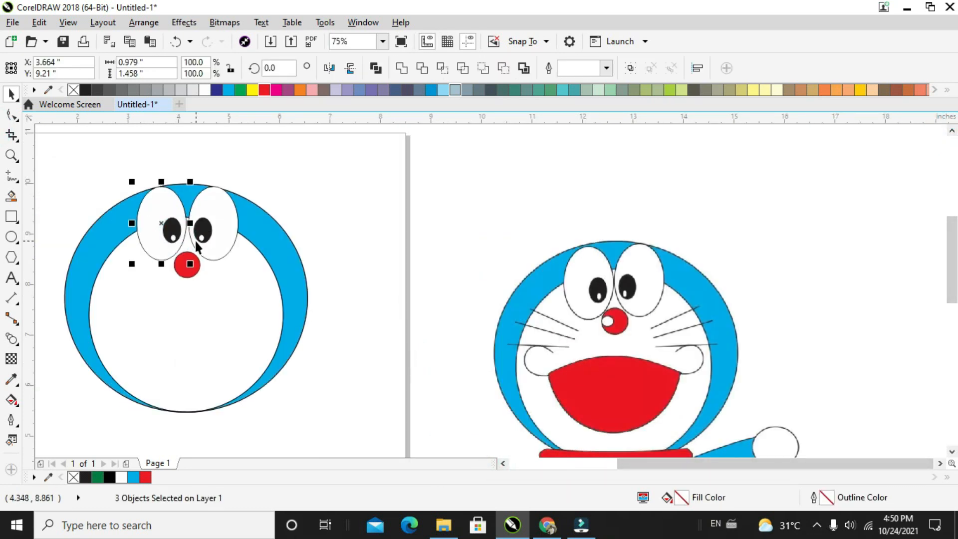
pyautogui.click(325, 238)
# Copy the left pupil's white highlight onto the red nose and enlarge it to about 0.21 by 0.27 in
pyautogui.click(172, 237)
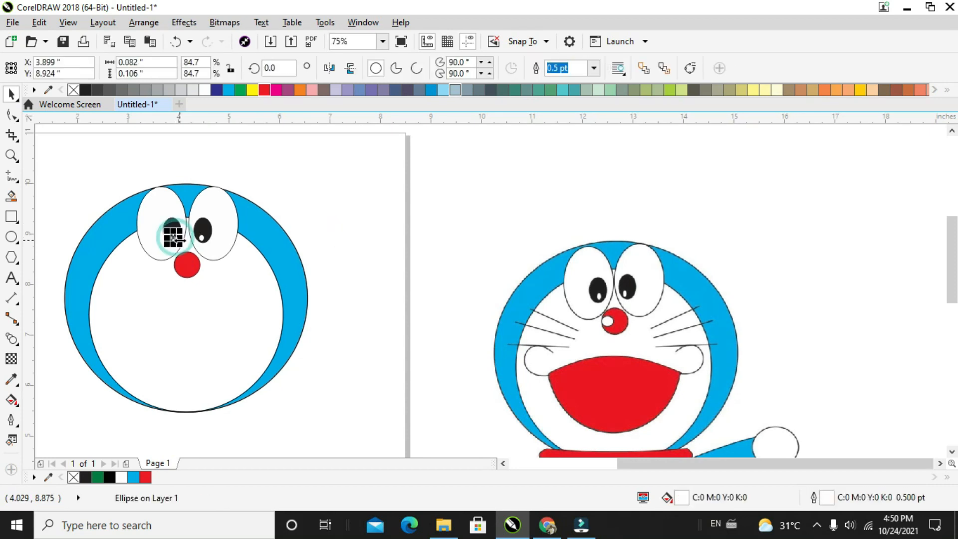
pyautogui.moveTo(172, 238); pyautogui.dragTo(181, 297)
pyautogui.moveTo(182, 276)
pyautogui.mouseDown()
pyautogui.moveTo(188, 265)
pyautogui.moveTo(170, 284)
pyautogui.moveTo(187, 263)
pyautogui.moveTo(175, 260)
pyautogui.mouseUp()
pyautogui.scroll(2, 187, 265)
pyautogui.click(550, 181)
pyautogui.scroll(-2, 501, 244)
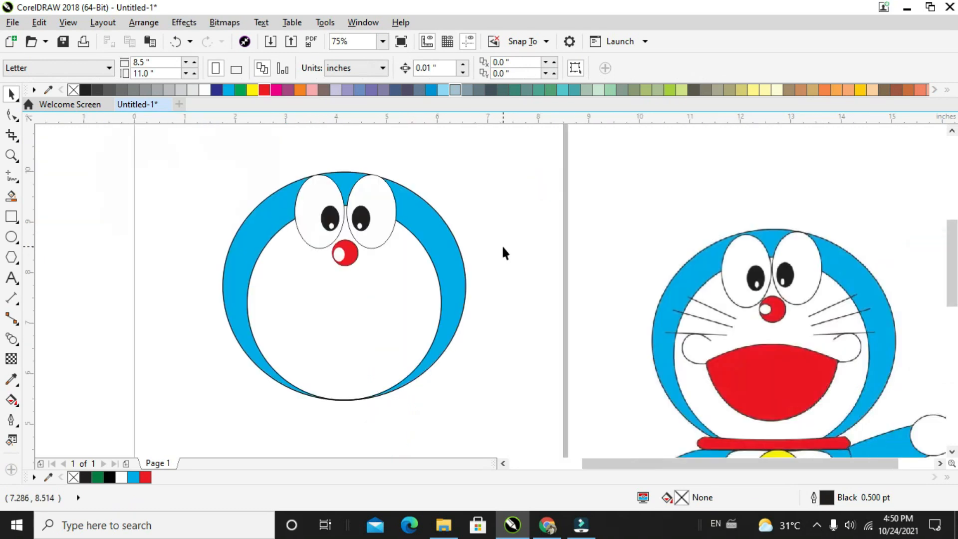
# Shrink the nose highlight to about 0.17 by 0.22 in, shift it to the nose's left edge and deselect it
pyautogui.click(339, 255)
pyautogui.scroll(2, 347, 251)
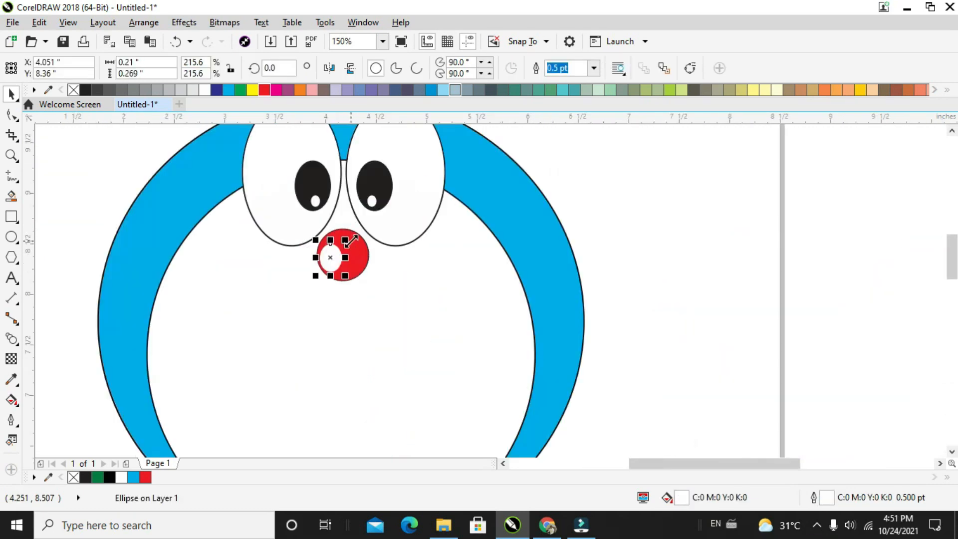
pyautogui.moveTo(350, 238); pyautogui.dragTo(331, 264)
pyautogui.click(522, 231)
pyautogui.scroll(-2, 450, 270)
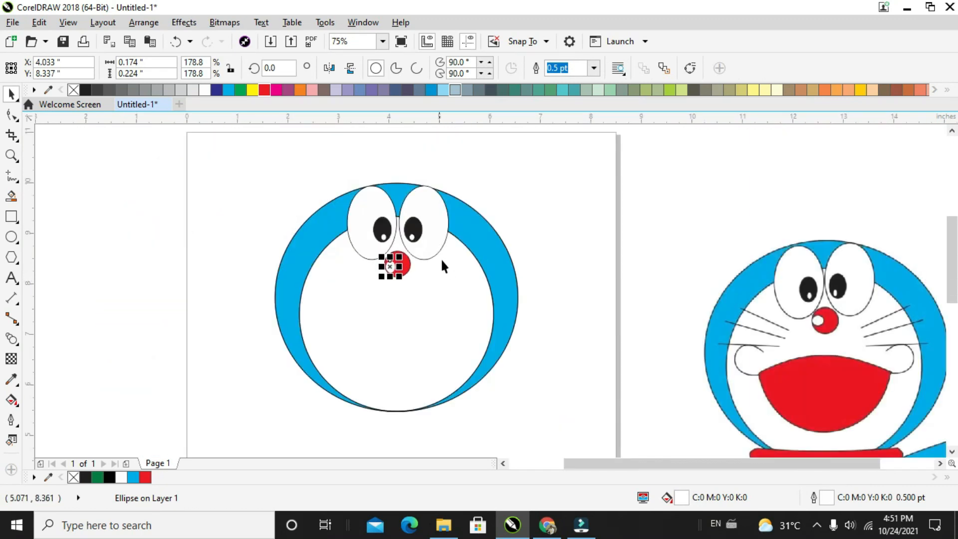
pyautogui.click(507, 197)
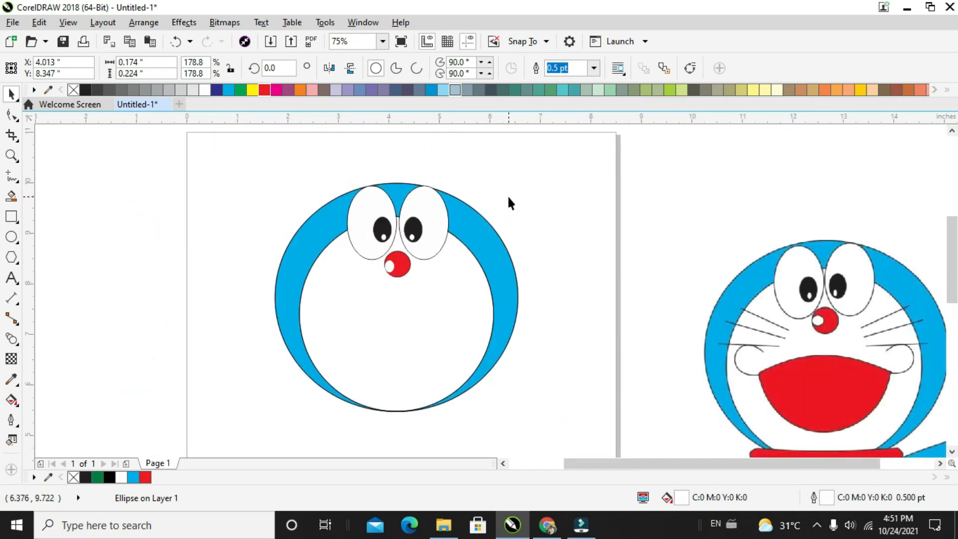
# Trace the reference's upper right whisker with a straight freehand line about 0.97 in wide and 0.45 in high
pyautogui.click(11, 175)
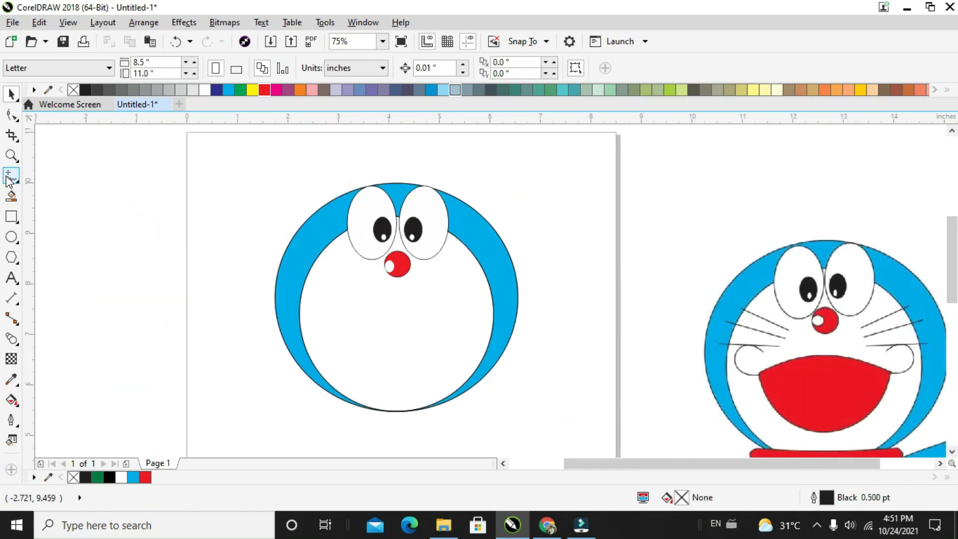
pyautogui.click(903, 310)
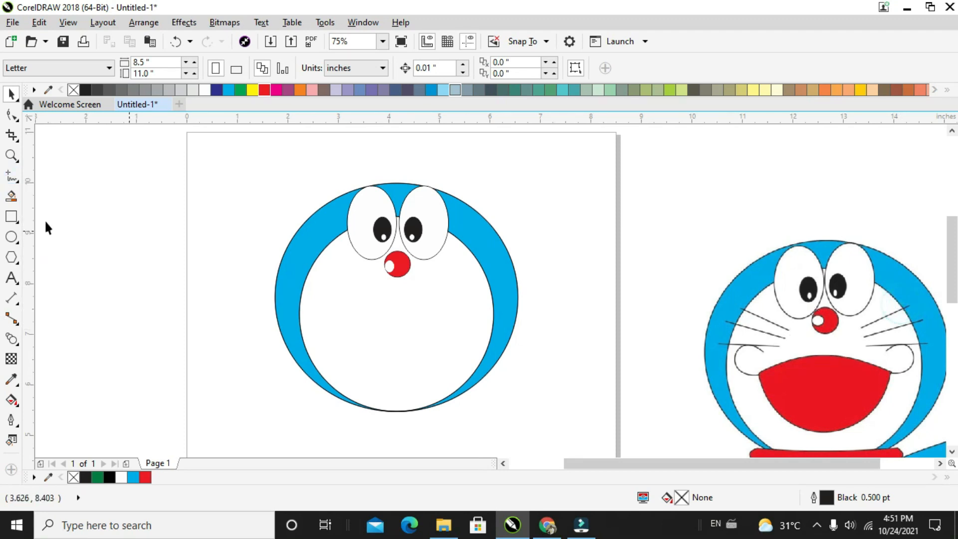
pyautogui.click(11, 175)
pyautogui.moveTo(756, 463); pyautogui.dragTo(796, 442)
pyautogui.scroll(2, 790, 325)
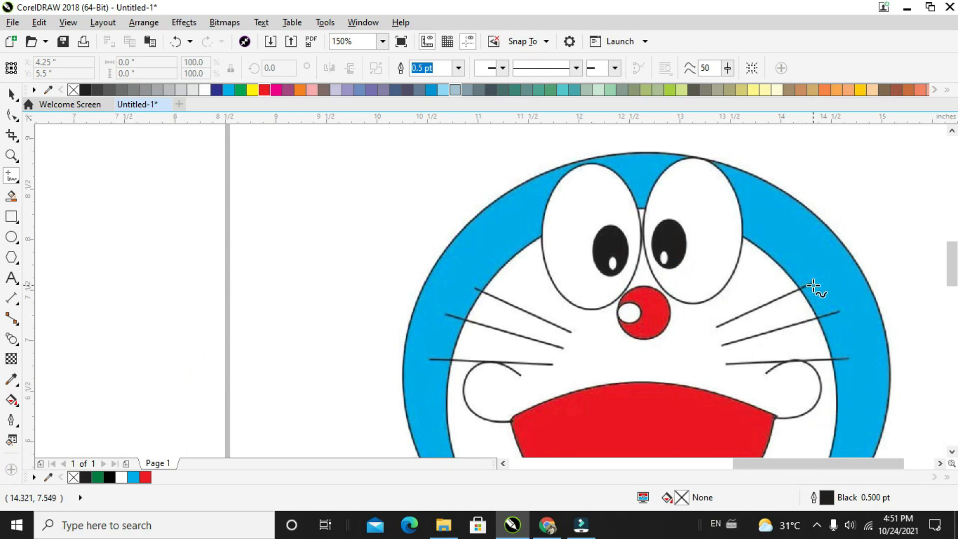
pyautogui.click(813, 283)
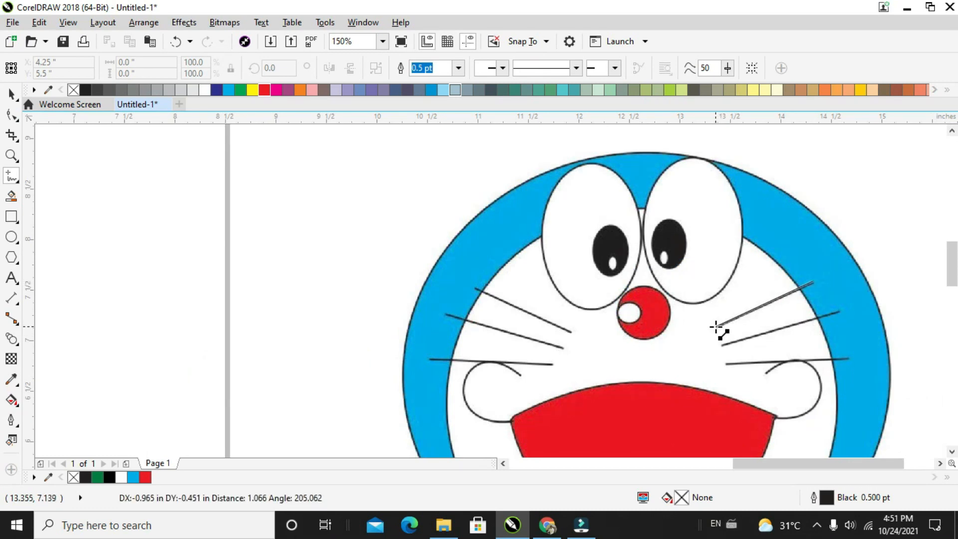
pyautogui.click(716, 326)
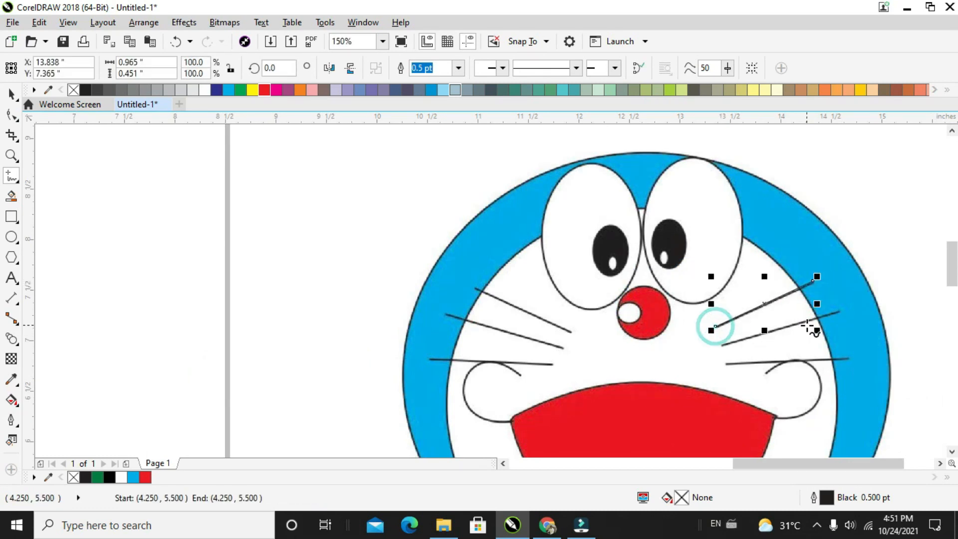
# Trace the middle and lower right whiskers with straight lines about 1.19 by 0.34 in and 1.24 by 0.05 in
pyautogui.click(839, 314)
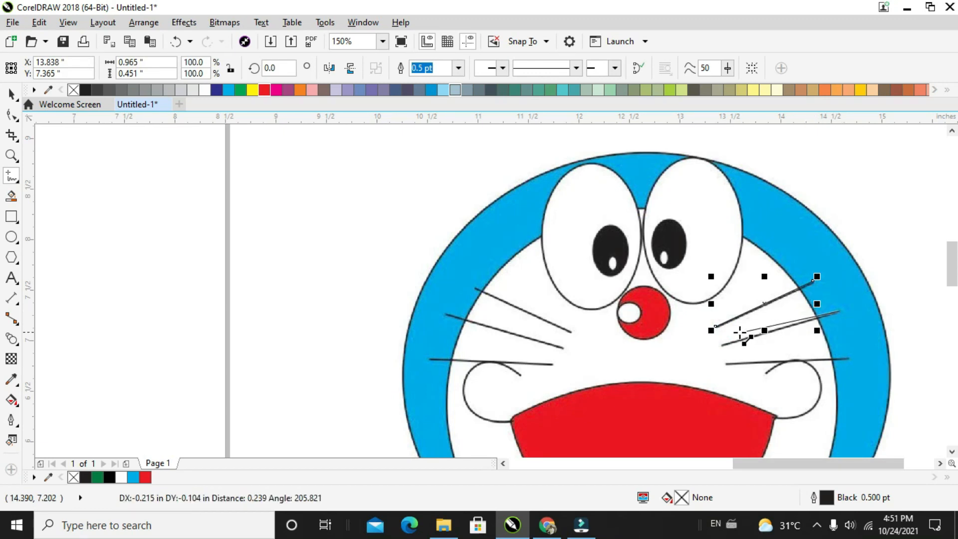
pyautogui.click(718, 344)
pyautogui.click(849, 358)
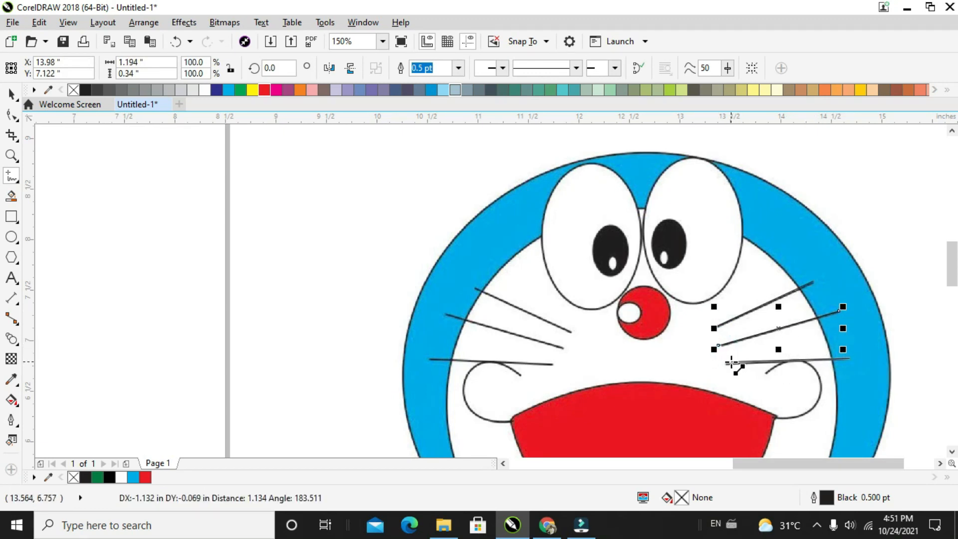
pyautogui.click(724, 363)
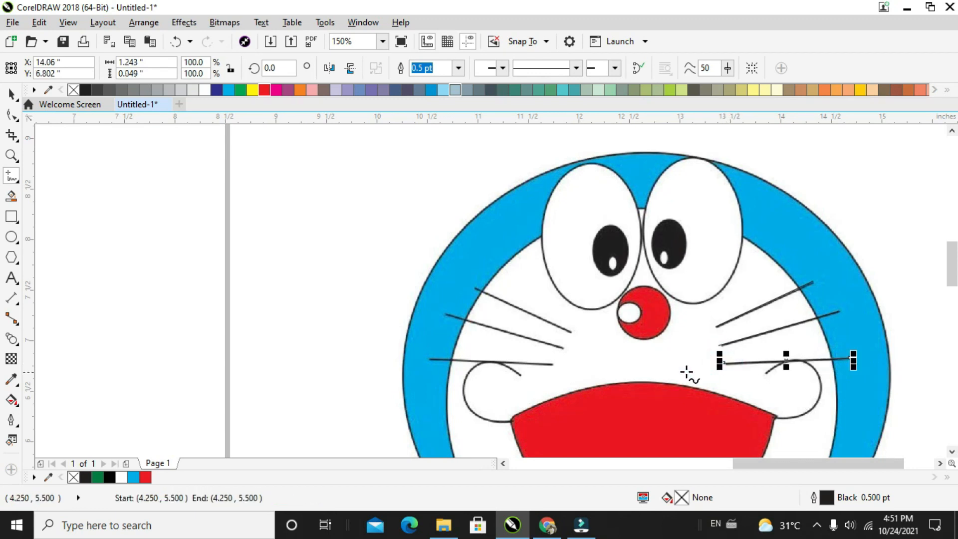
# Move the reference image down and left, clear of the traced whiskers, and select the three whisker lines
pyautogui.click(12, 94)
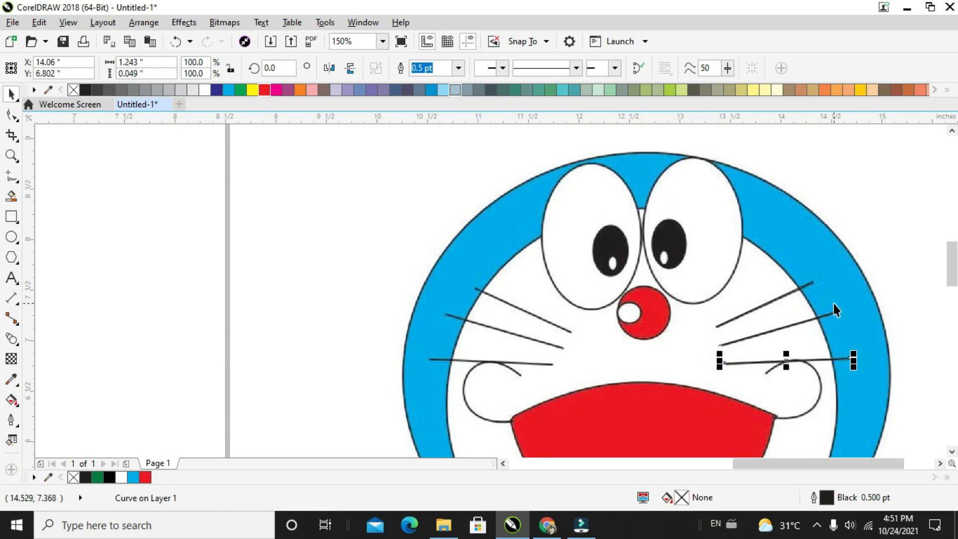
pyautogui.scroll(-2, 833, 304)
pyautogui.moveTo(872, 267)
pyautogui.mouseDown()
pyautogui.moveTo(789, 340)
pyautogui.moveTo(798, 301)
pyautogui.moveTo(808, 401)
pyautogui.mouseUp()
pyautogui.moveTo(864, 235); pyautogui.dragTo(765, 377)
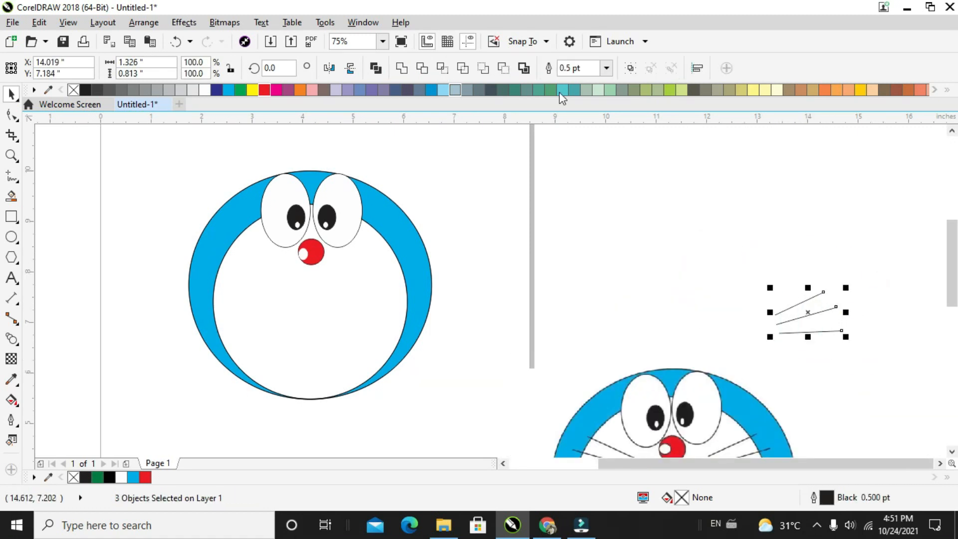
# Set the three whiskers' outline width to 1.5 pt and move them onto the right side of the page's face
pyautogui.click(606, 68)
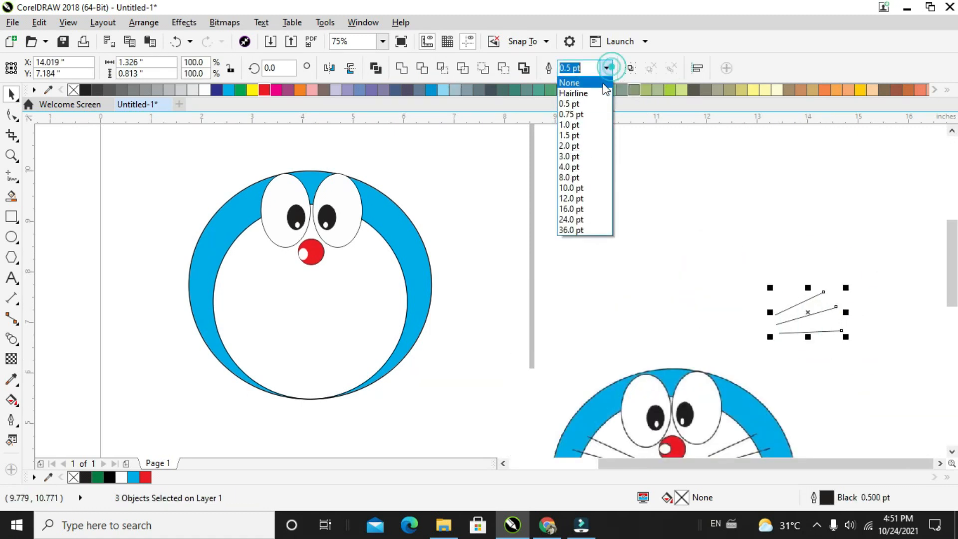
pyautogui.click(592, 136)
pyautogui.moveTo(803, 301); pyautogui.dragTo(359, 272)
pyautogui.scroll(-4, 372, 274)
pyautogui.scroll(2, 373, 280)
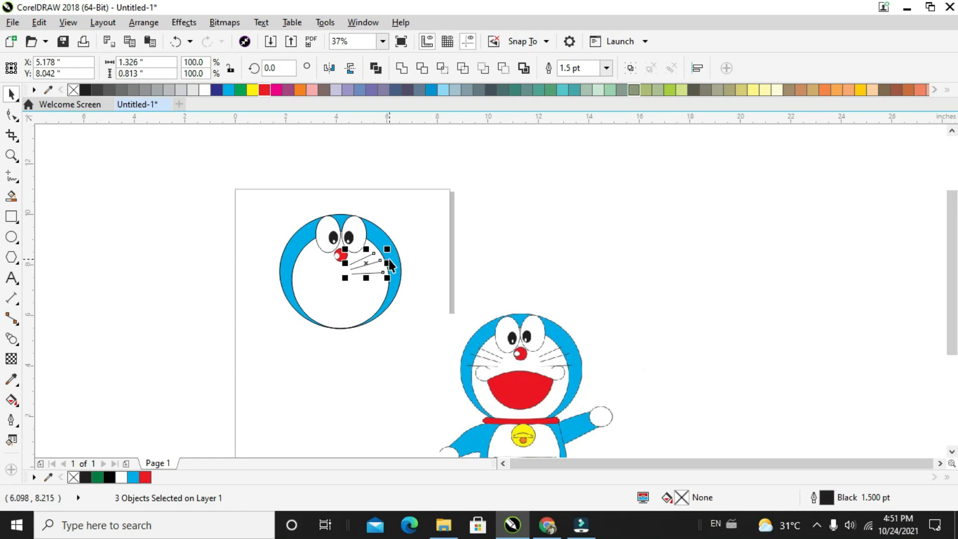
# Mirror a copy of the three whiskers horizontally onto the face's left side and nudge it left to X about 2.83 in
pyautogui.moveTo(388, 262); pyautogui.dragTo(321, 274)
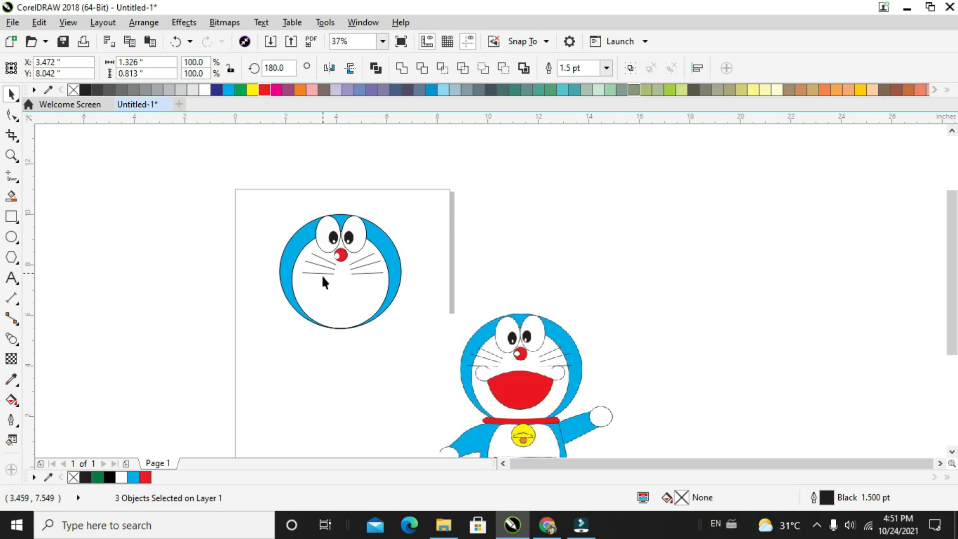
pyautogui.press('Left')
pyautogui.press('Left')
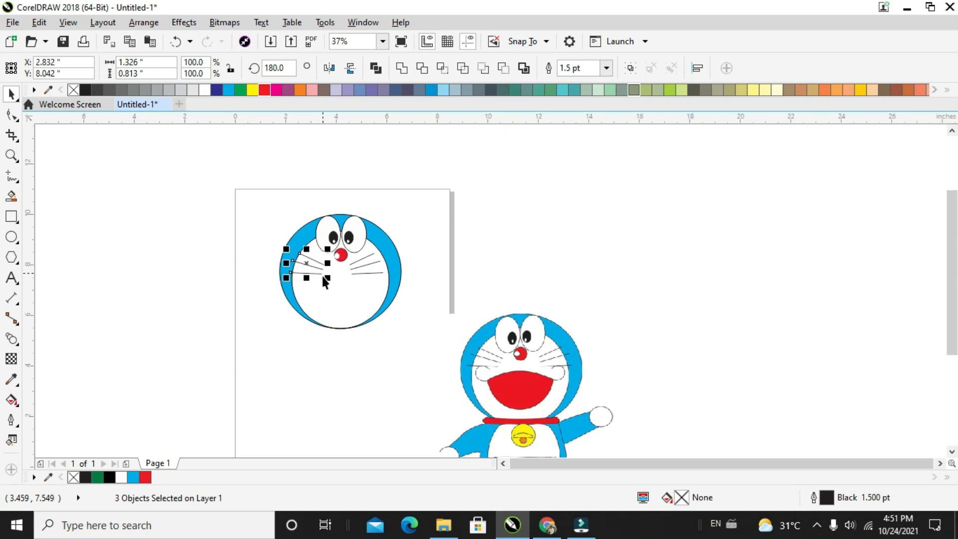
# Select the three right whiskers on the page's face and nudge them right to X about 5.5 in
pyautogui.moveTo(417, 235); pyautogui.dragTo(337, 305)
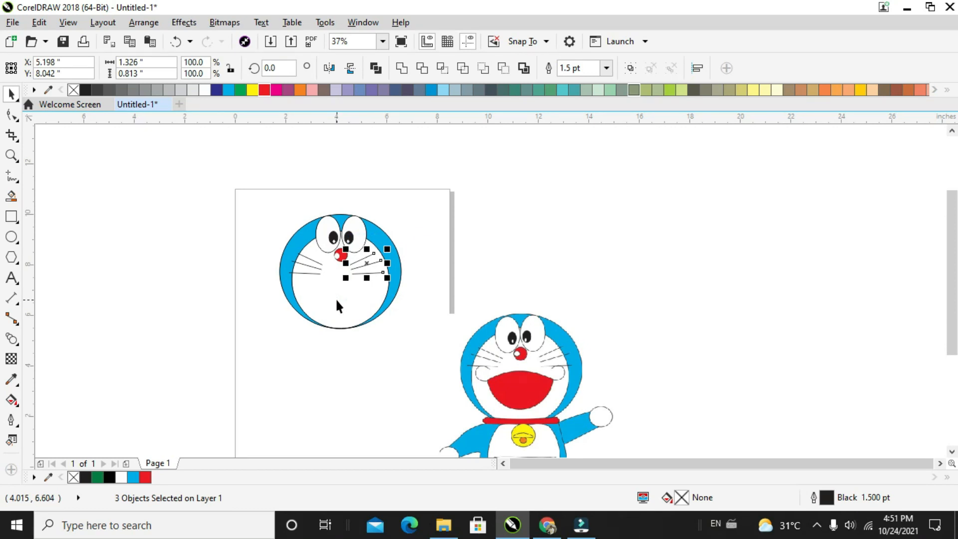
pyautogui.press('Right')
pyautogui.press('Right')
pyautogui.press('Right')
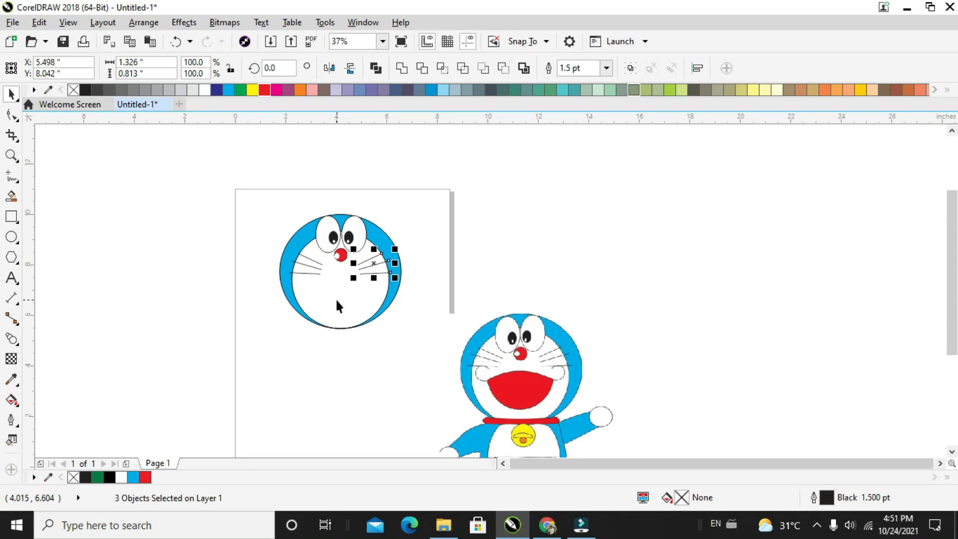
# Move the Doraemon reference image up so it stands directly beside the page
pyautogui.click(588, 351)
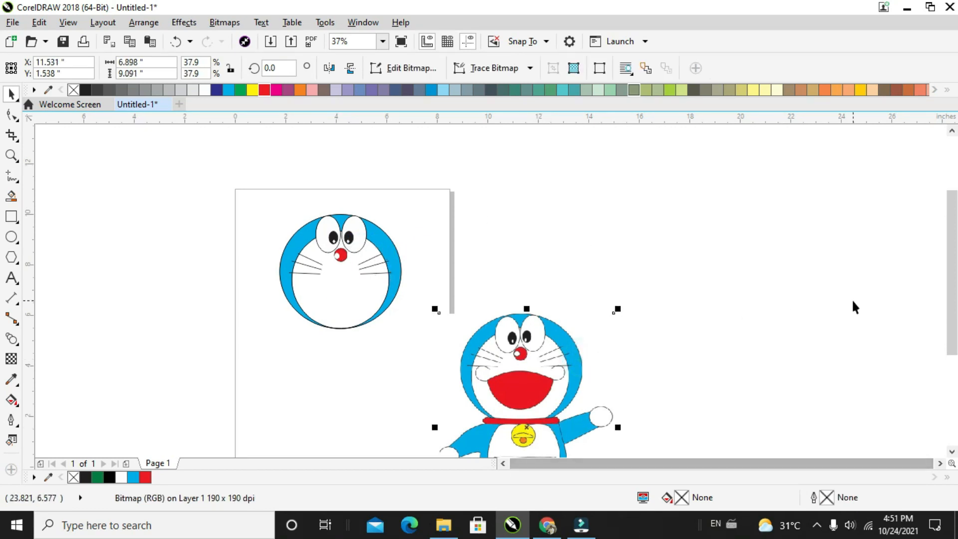
pyautogui.scroll(-2, 940, 296)
pyautogui.moveTo(549, 305); pyautogui.dragTo(559, 212)
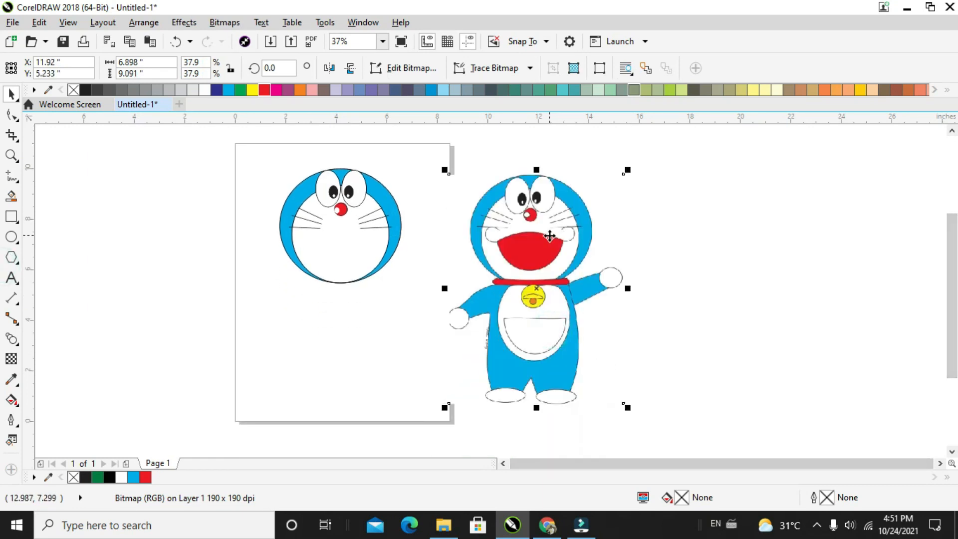
pyautogui.scroll(2, 554, 230)
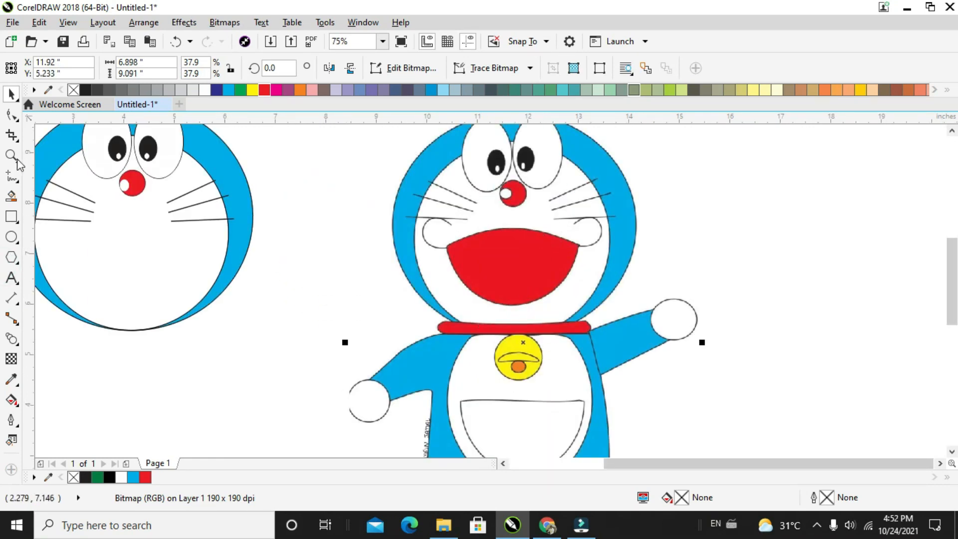
# Draw a flat closed polyline between the reference mouth's two corners, about 2.57 in wide and 0.08 in high
pyautogui.click(11, 215)
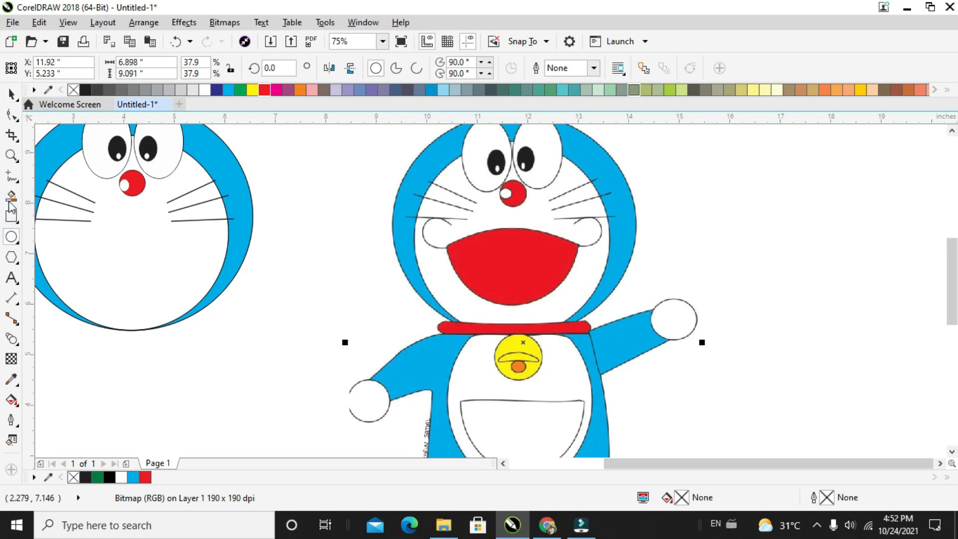
pyautogui.click(12, 195)
pyautogui.click(16, 179)
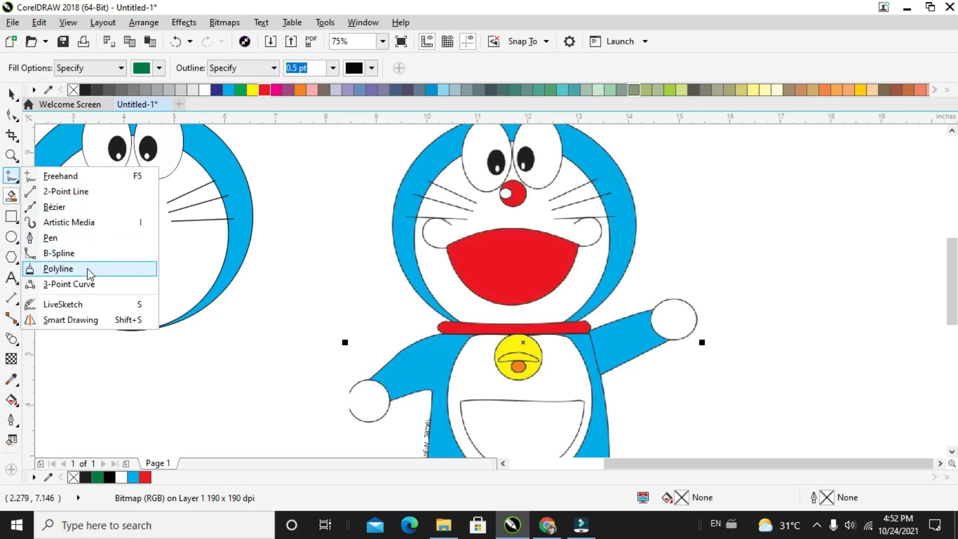
pyautogui.click(60, 264)
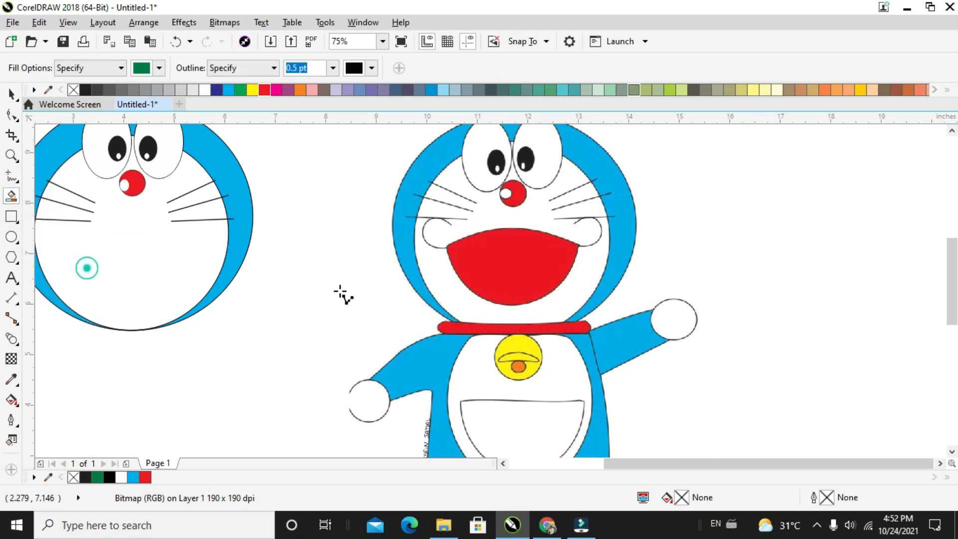
pyautogui.click(448, 247)
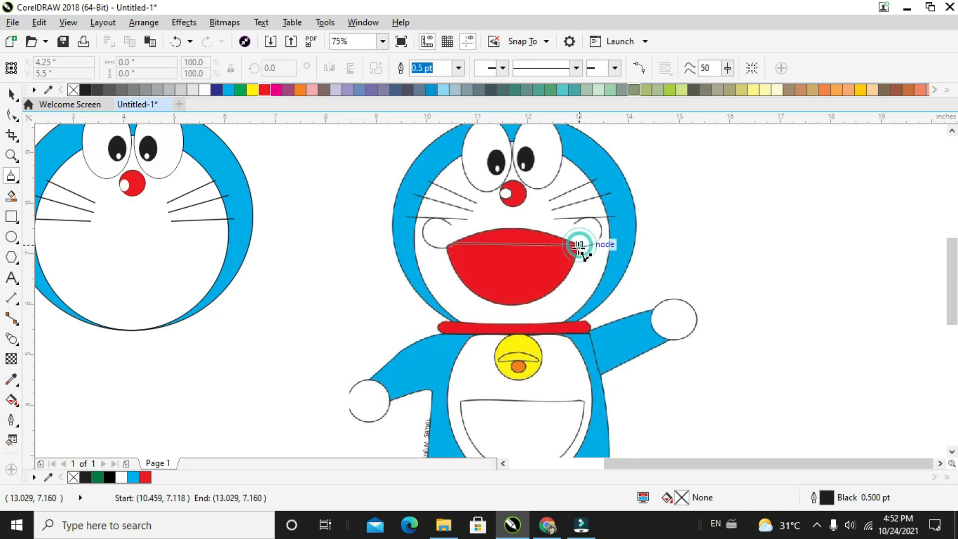
pyautogui.click(579, 244)
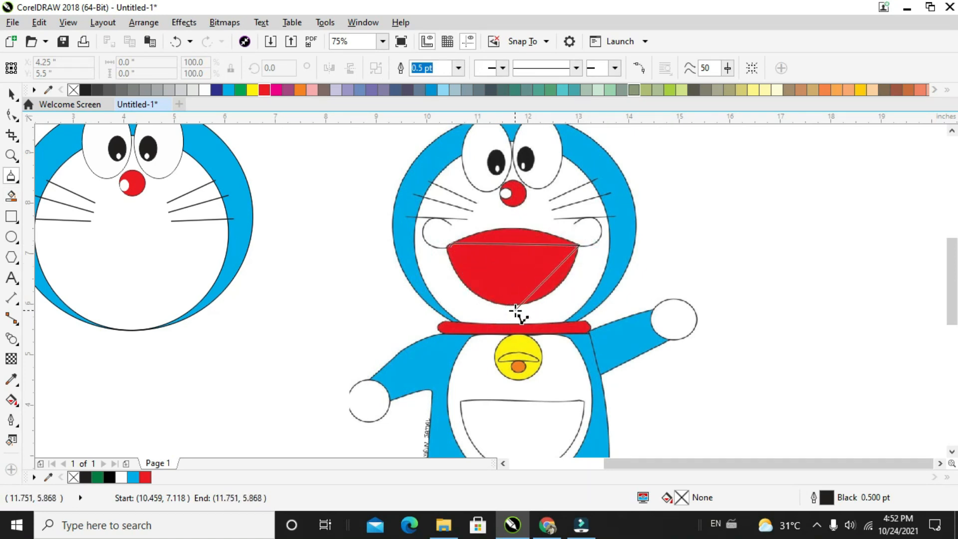
pyautogui.click(449, 249)
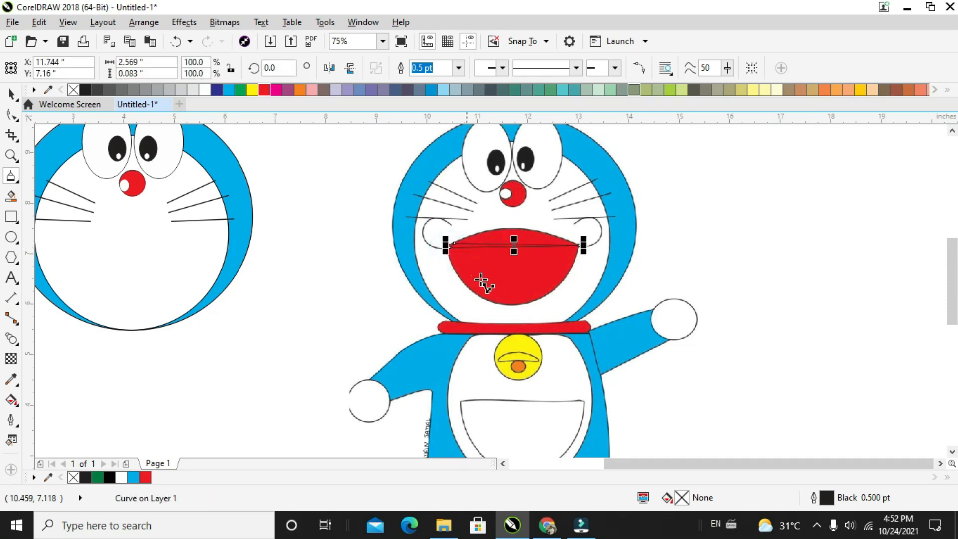
# Convert the mouth outline's lower segment to a curve and bend it along the bottom edge of the red mouth
pyautogui.click(12, 116)
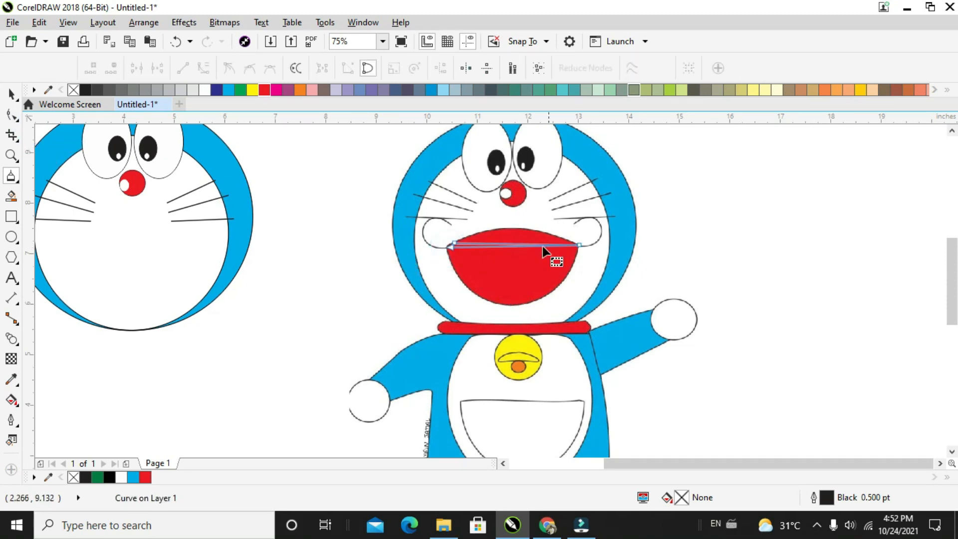
pyautogui.rightClick(509, 247)
pyautogui.click(542, 307)
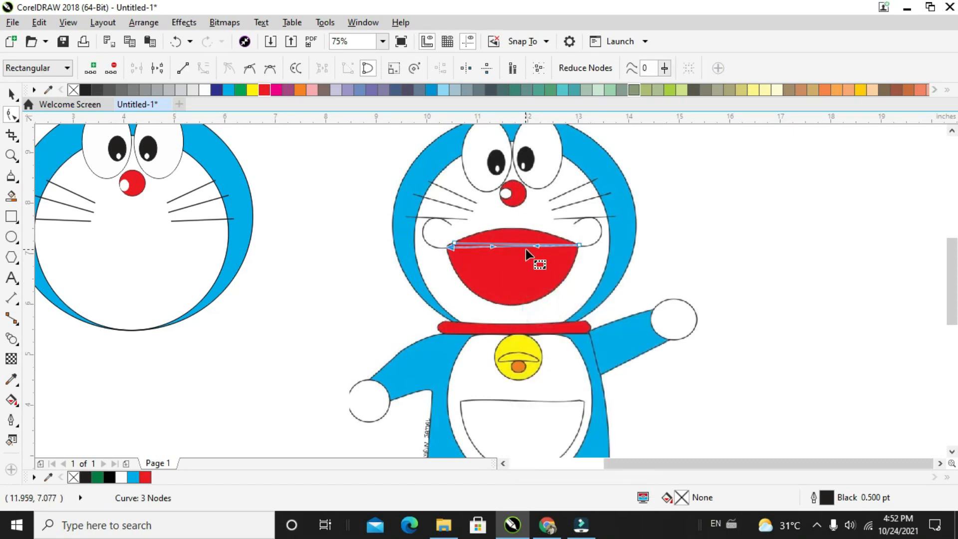
pyautogui.moveTo(535, 246); pyautogui.dragTo(550, 326)
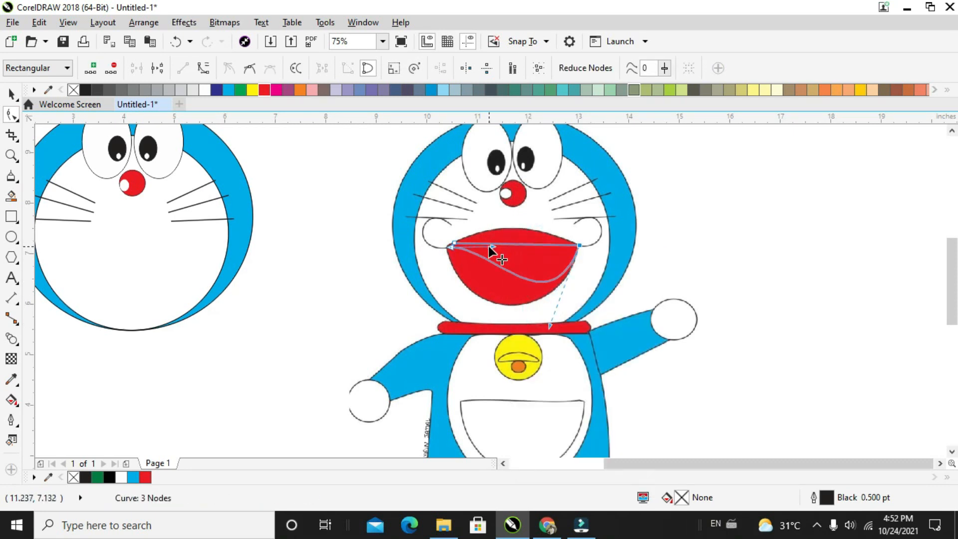
pyautogui.moveTo(490, 246); pyautogui.dragTo(457, 315)
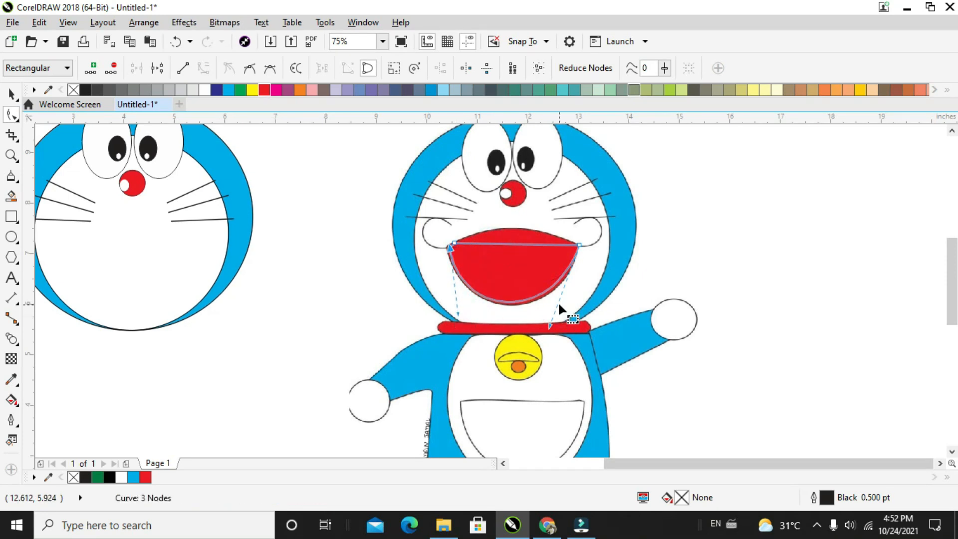
pyautogui.moveTo(550, 332); pyautogui.dragTo(553, 338)
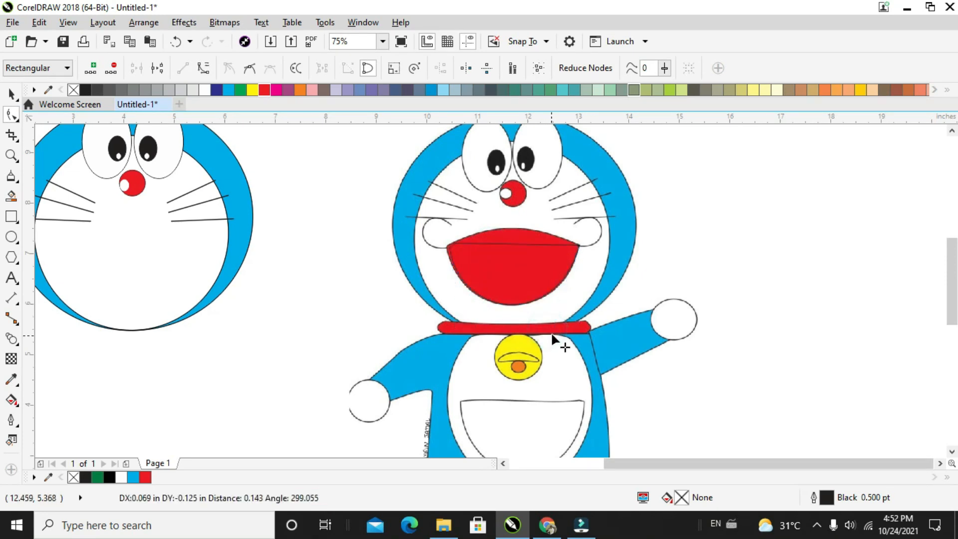
# Convert the mouth outline's upper segment to a curve and bow it upward to the reference mouth's top edge
pyautogui.click(507, 245)
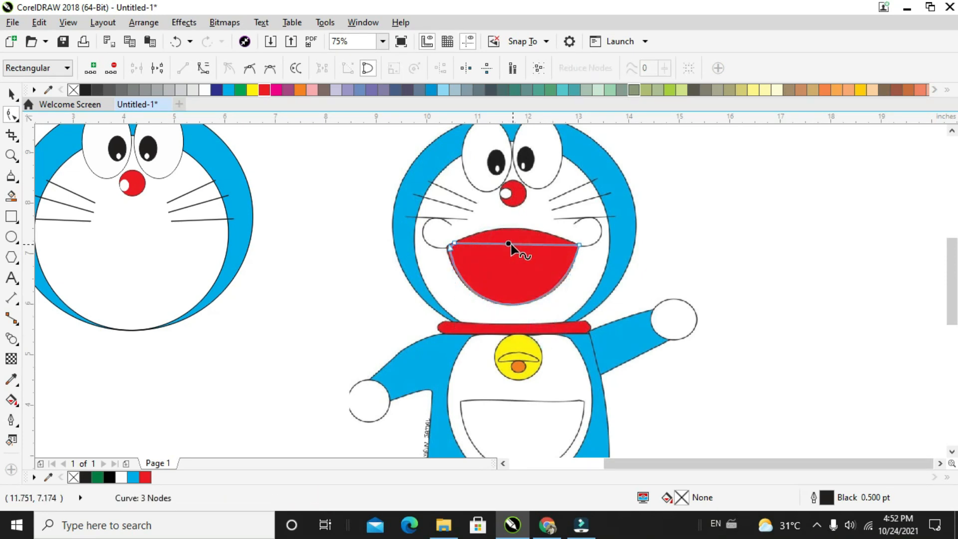
pyautogui.rightClick(510, 244)
pyautogui.click(549, 306)
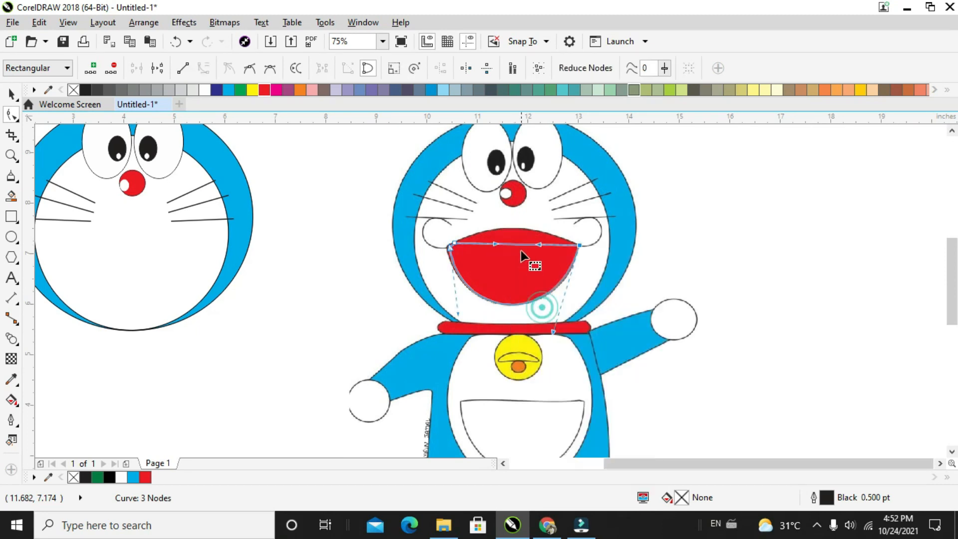
pyautogui.moveTo(513, 243); pyautogui.dragTo(513, 232)
# Move the mouth outline's upper left node onto the reference mouth's left corner, closing the gap between the two corner nodes
pyautogui.scroll(1, 474, 237)
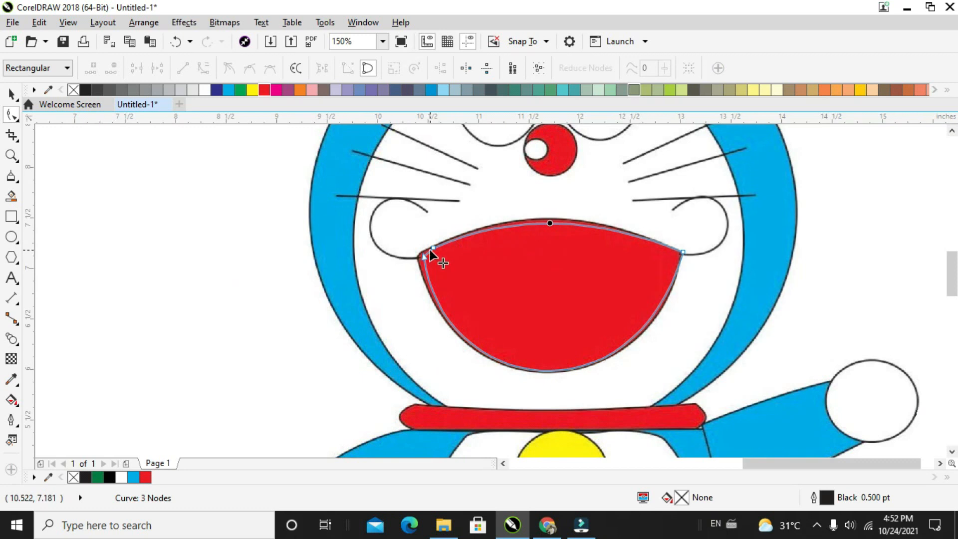
pyautogui.moveTo(433, 248); pyautogui.dragTo(421, 252)
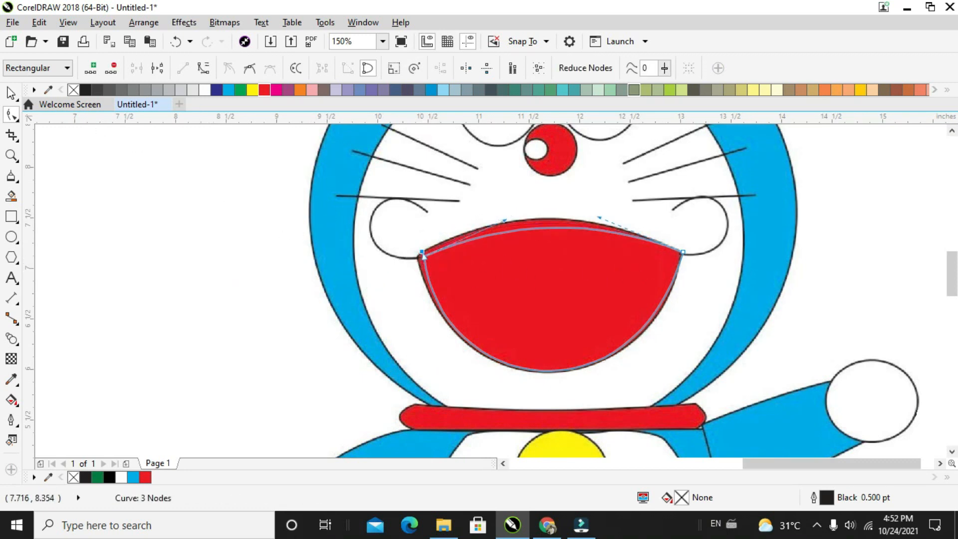
pyautogui.press('space')
pyautogui.moveTo(424, 255); pyautogui.dragTo(423, 254)
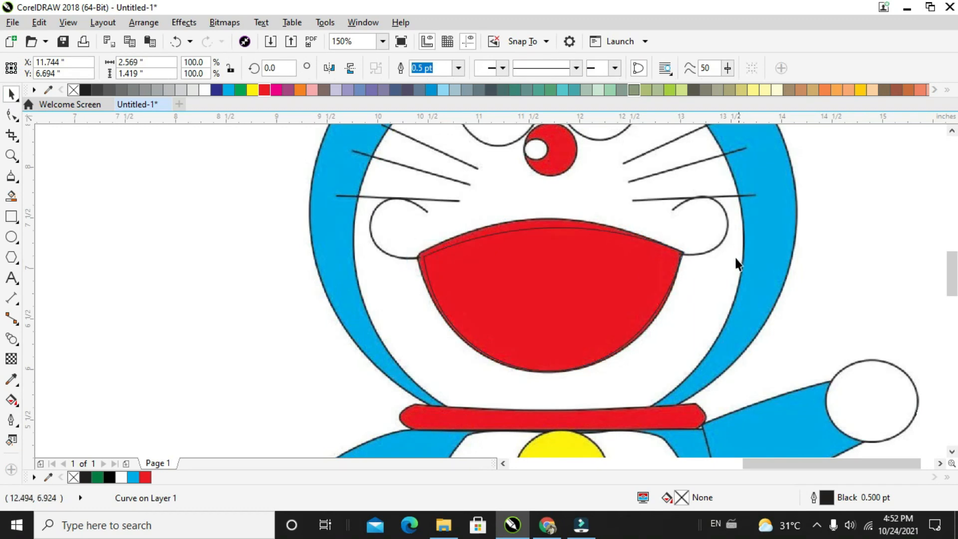
# Raise the mouth outline's upper curve to the reference mouth's top edge and move its left-end node outward onto the reference's left corner
pyautogui.click(18, 115)
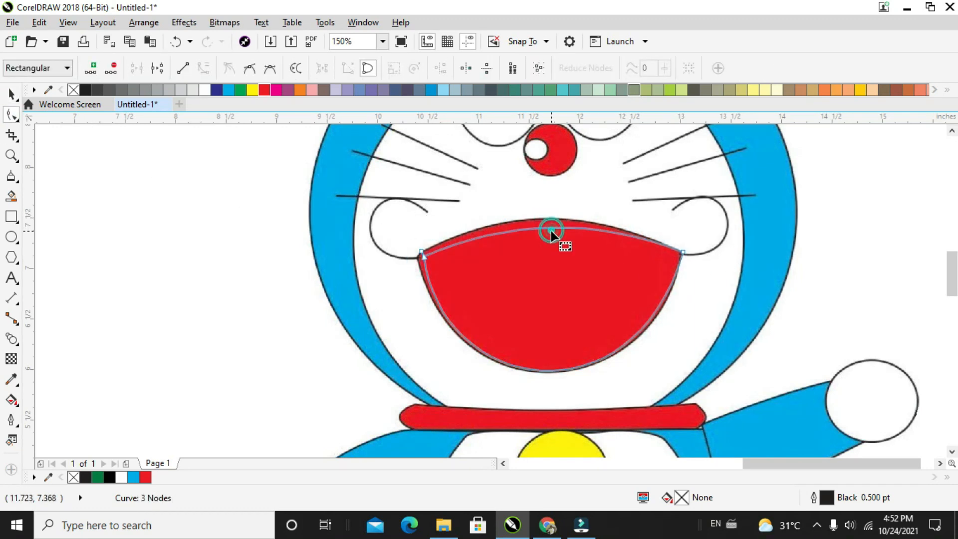
pyautogui.click(551, 231)
pyautogui.click(551, 225)
pyautogui.click(550, 225)
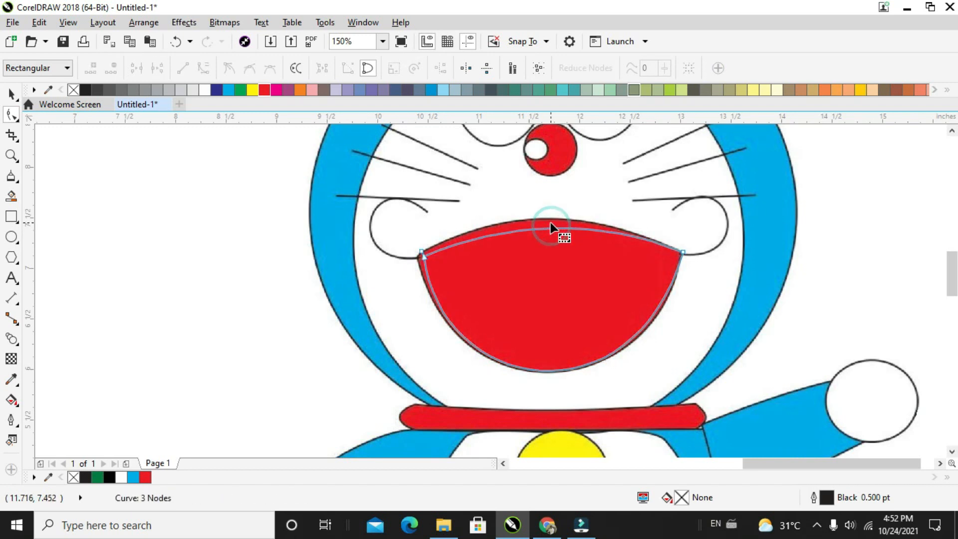
pyautogui.moveTo(552, 229); pyautogui.dragTo(550, 220)
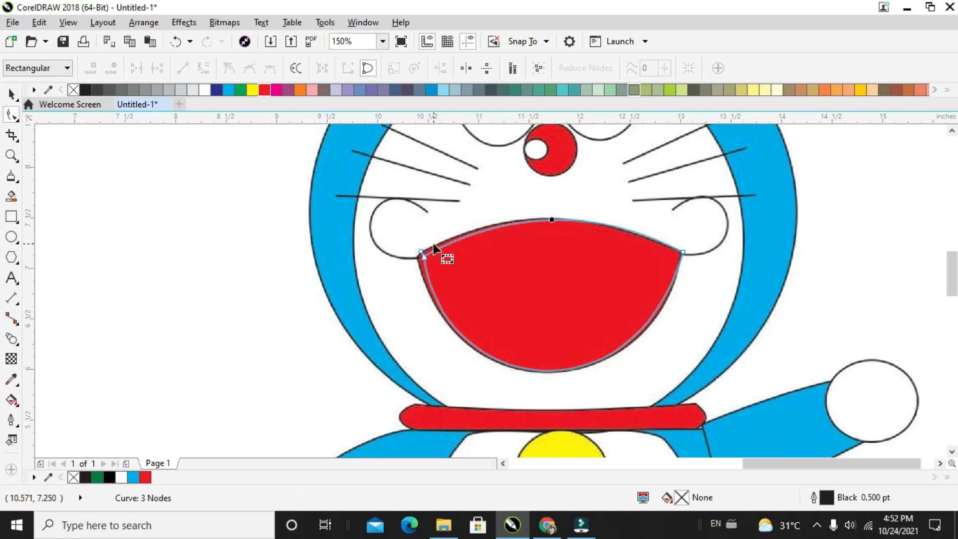
pyautogui.moveTo(428, 255); pyautogui.dragTo(417, 251)
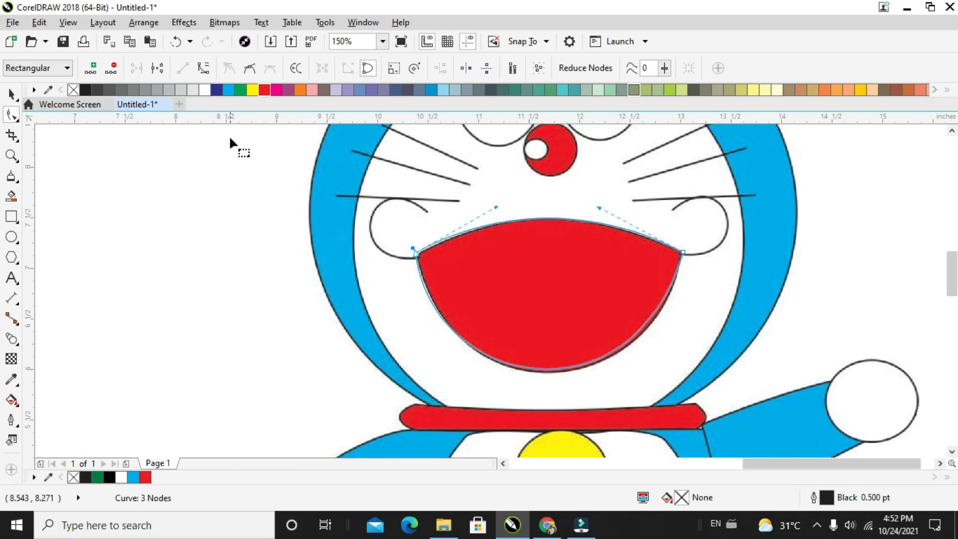
# Fill the mouth outline with red (C:0 M:100 Y:100 K:0) and shift it slightly into place over the reference mouth
pyautogui.click(11, 93)
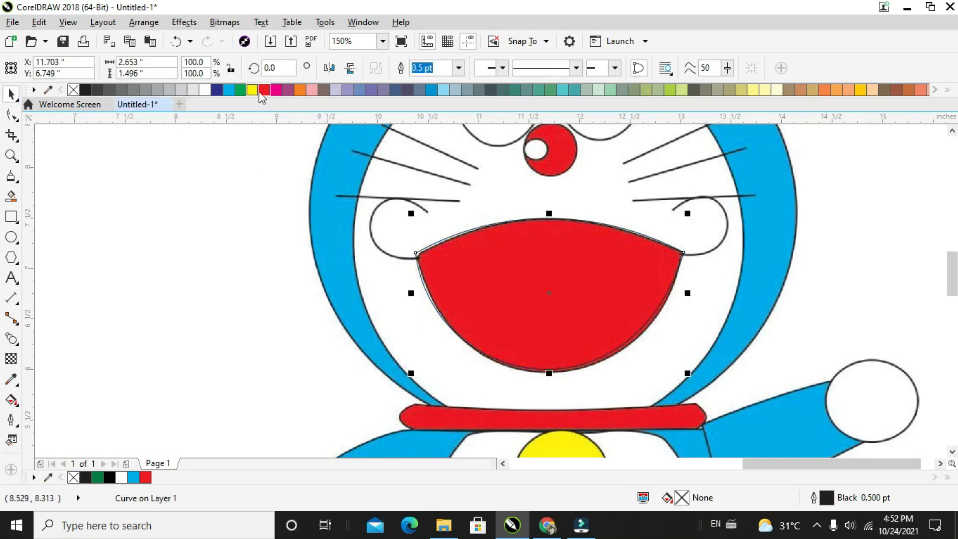
pyautogui.moveTo(260, 91); pyautogui.dragTo(507, 264)
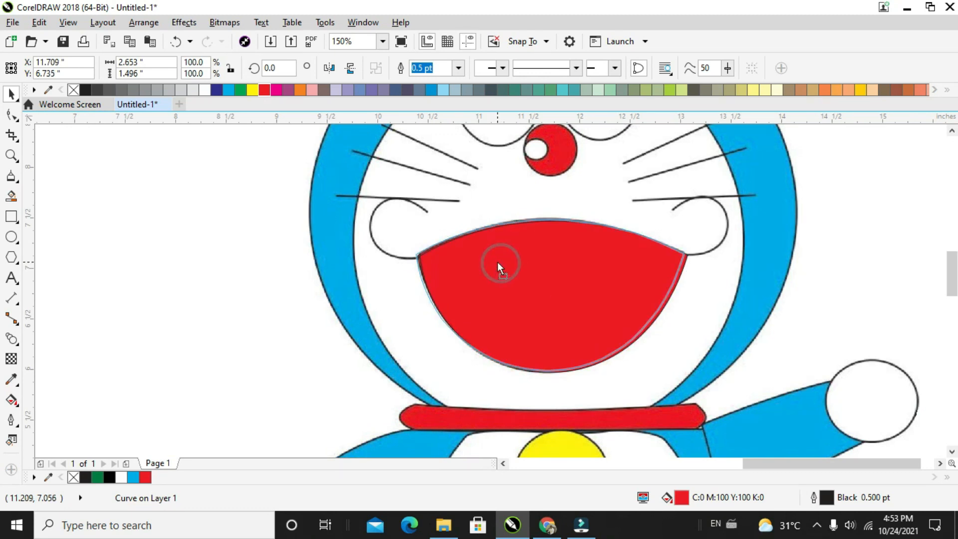
pyautogui.click(498, 262)
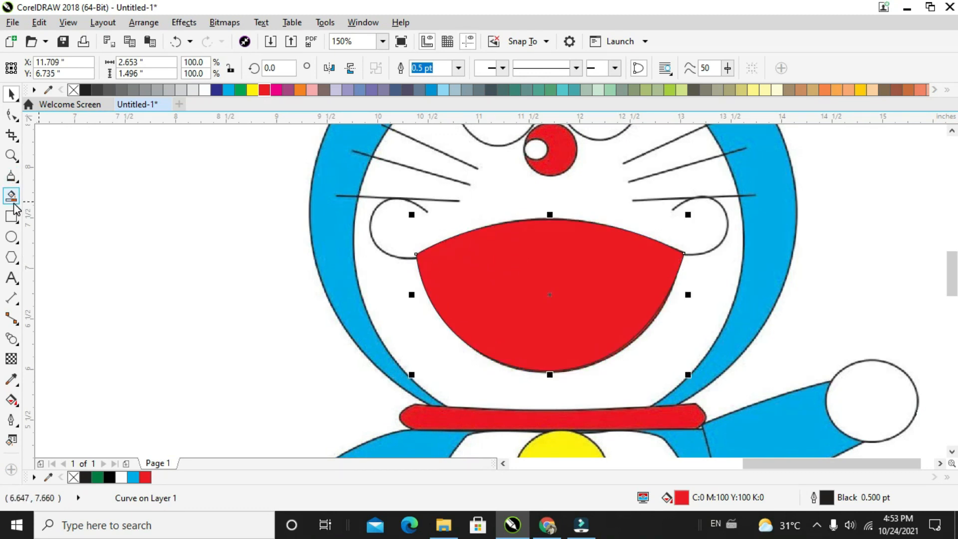
# Draw a straight Pen line from the mouth's left corner up to the left cheek arc's free end, about 0.08 by 0.43 in
pyautogui.click(16, 187)
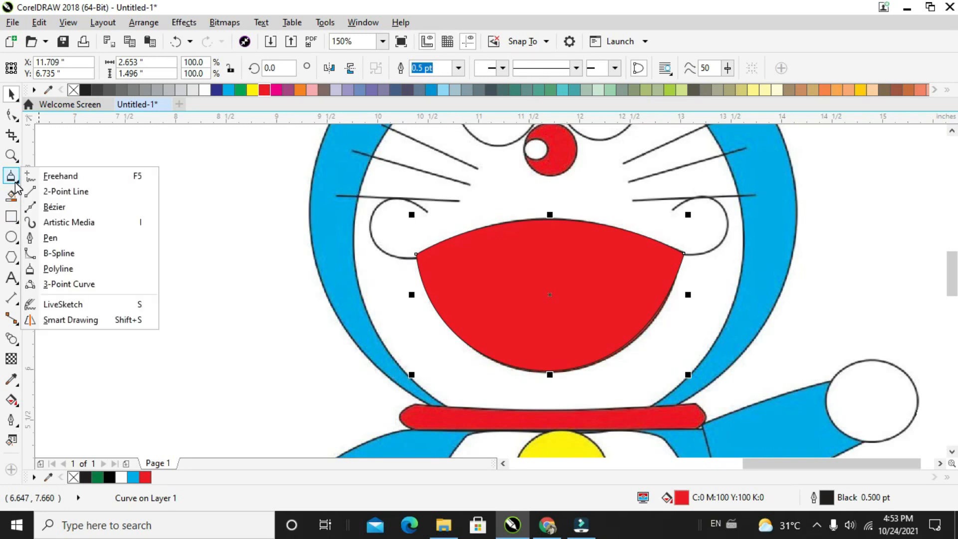
pyautogui.click(65, 238)
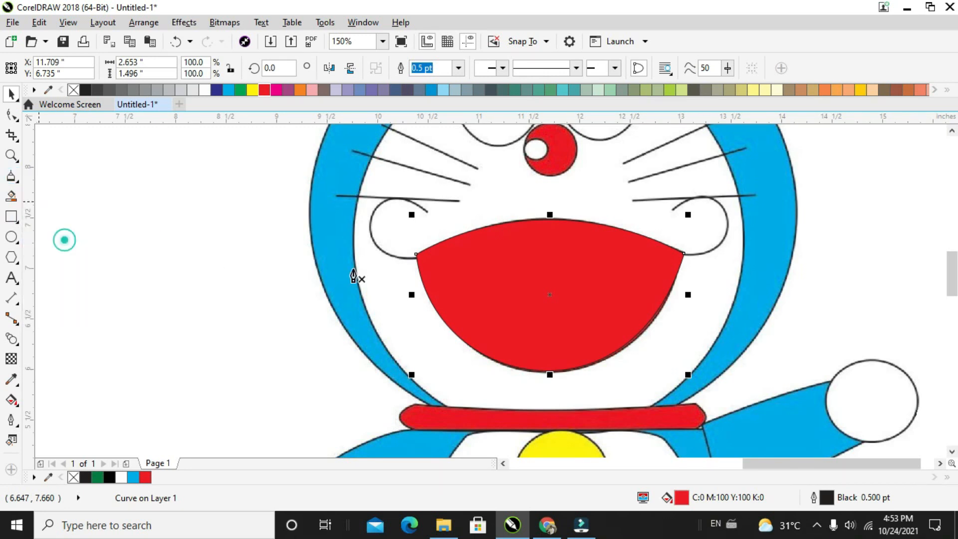
pyautogui.click(423, 259)
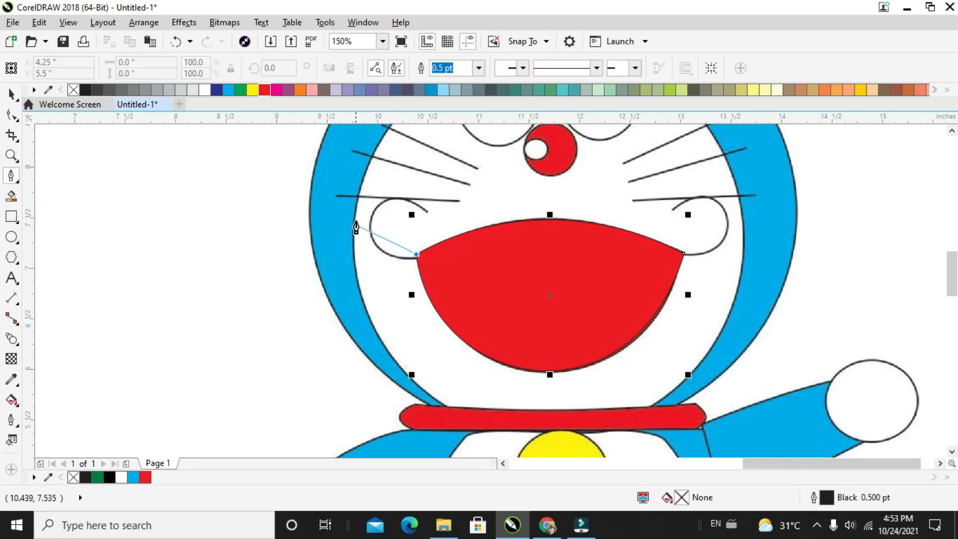
pyautogui.click(423, 210)
pyautogui.press('Escape')
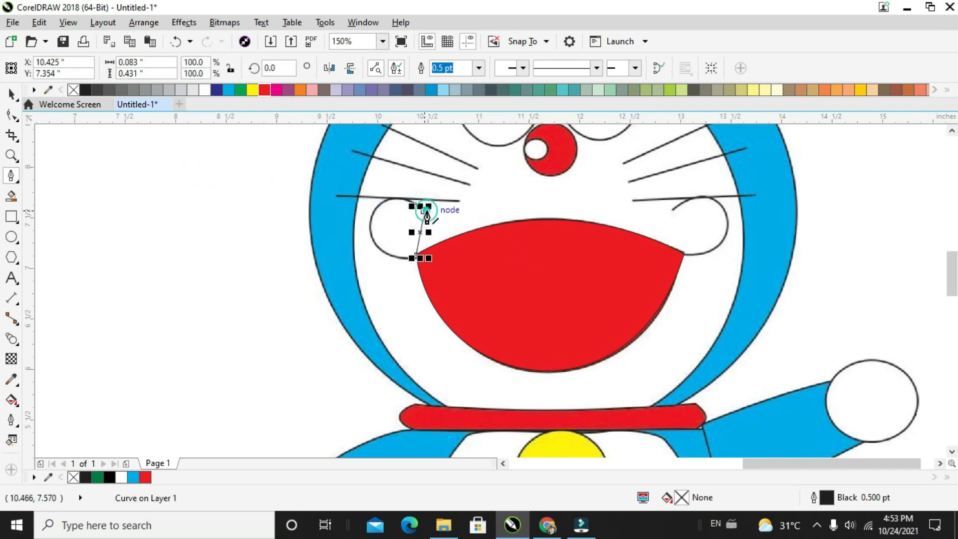
# Convert the left cheek line to a curve and shape it along the reference's round cheek arc, about 0.52 by 0.6 in
pyautogui.click(11, 114)
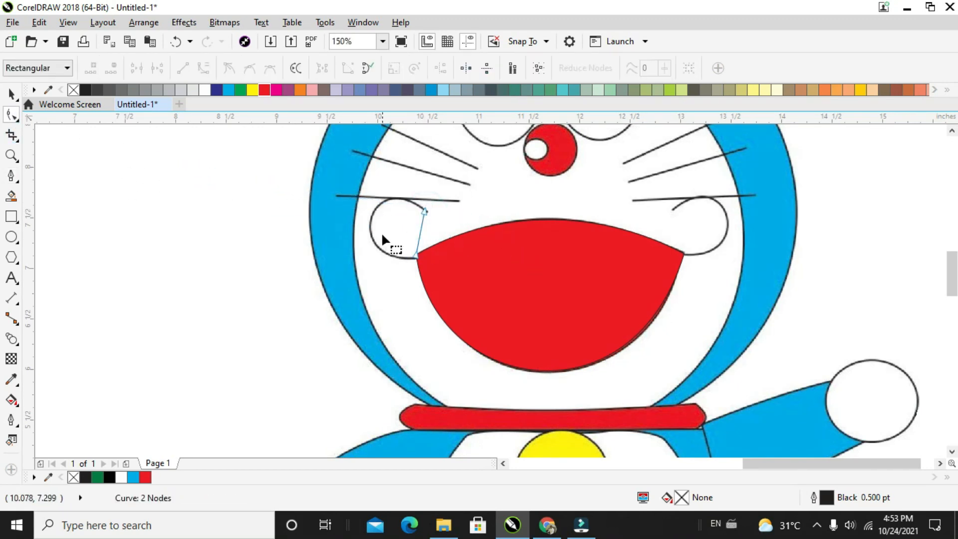
pyautogui.rightClick(419, 232)
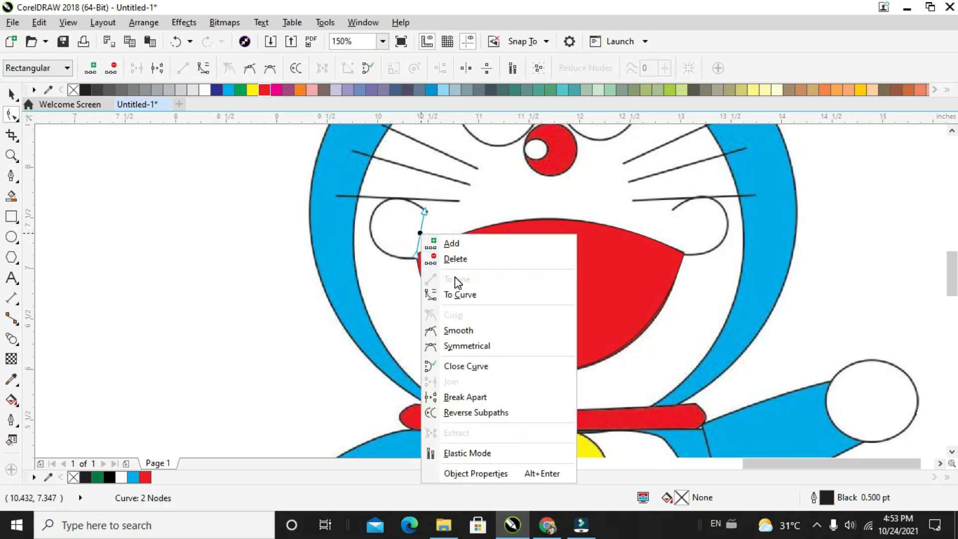
pyautogui.click(455, 293)
pyautogui.moveTo(409, 235); pyautogui.dragTo(320, 231)
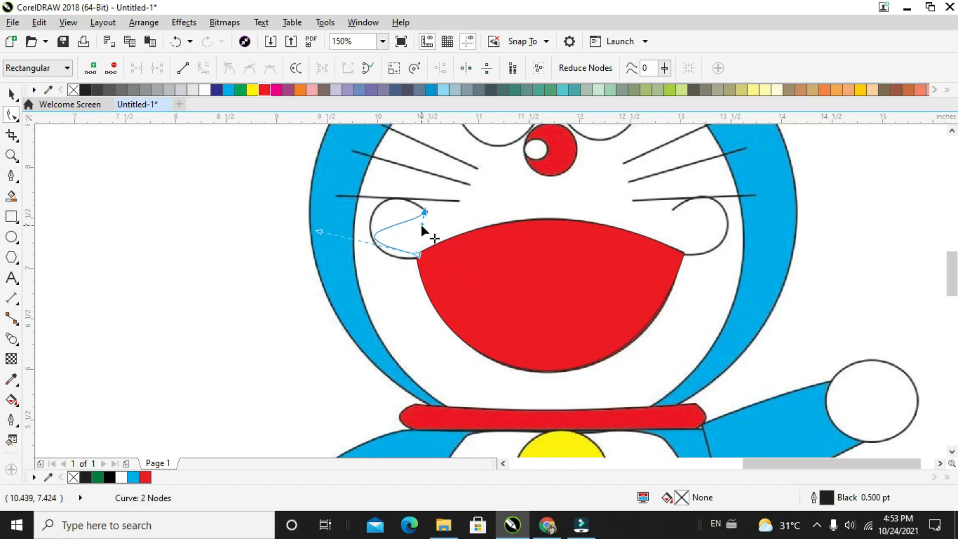
pyautogui.moveTo(420, 224); pyautogui.dragTo(395, 176)
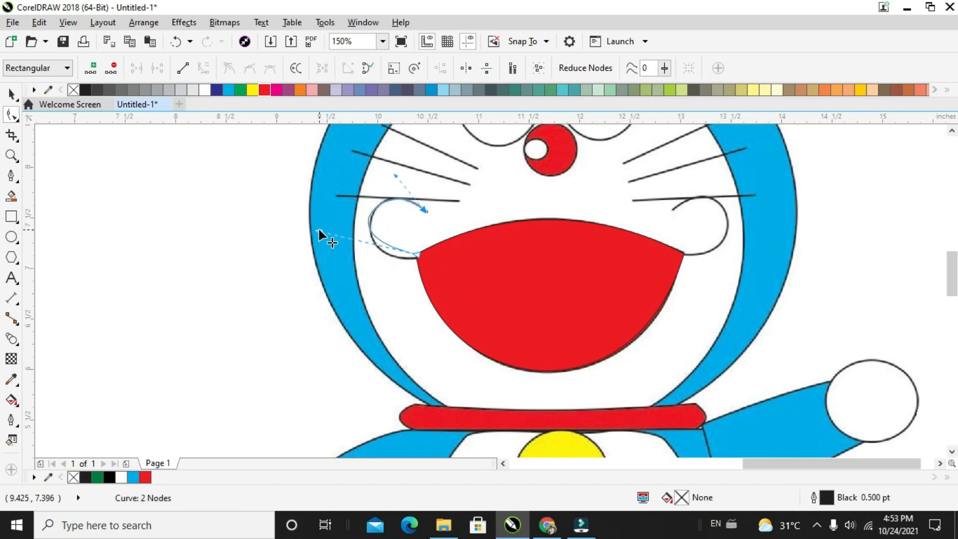
pyautogui.moveTo(319, 231); pyautogui.dragTo(417, 257)
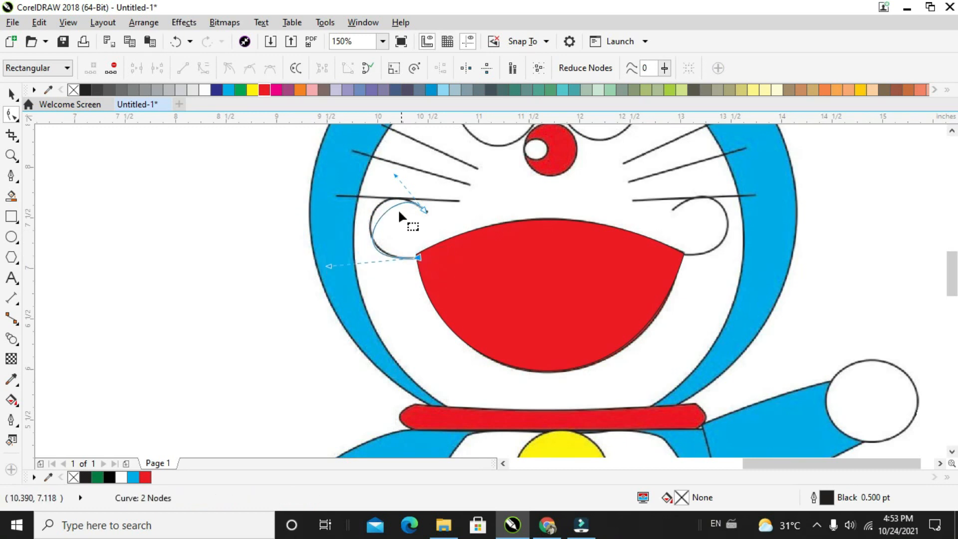
pyautogui.moveTo(395, 174); pyautogui.dragTo(377, 161)
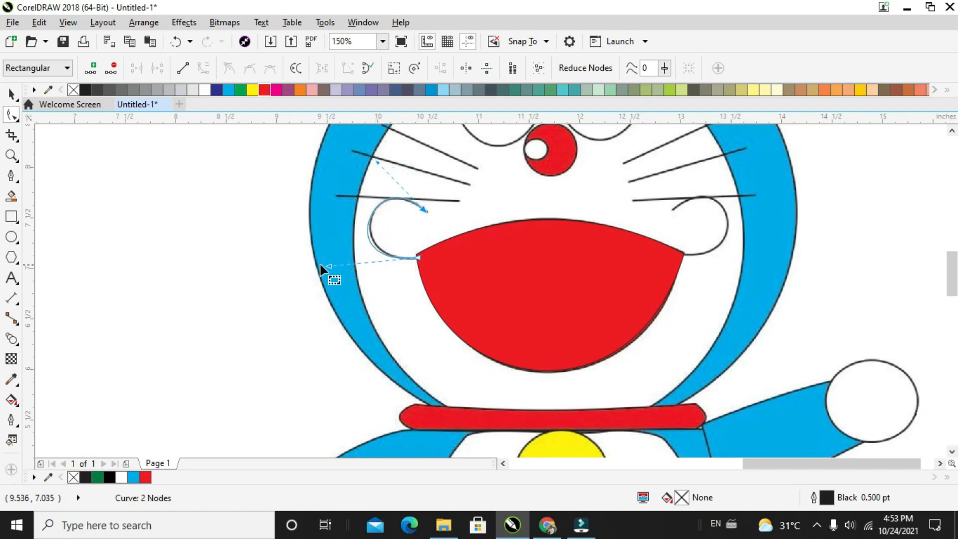
pyautogui.moveTo(332, 265); pyautogui.dragTo(341, 262)
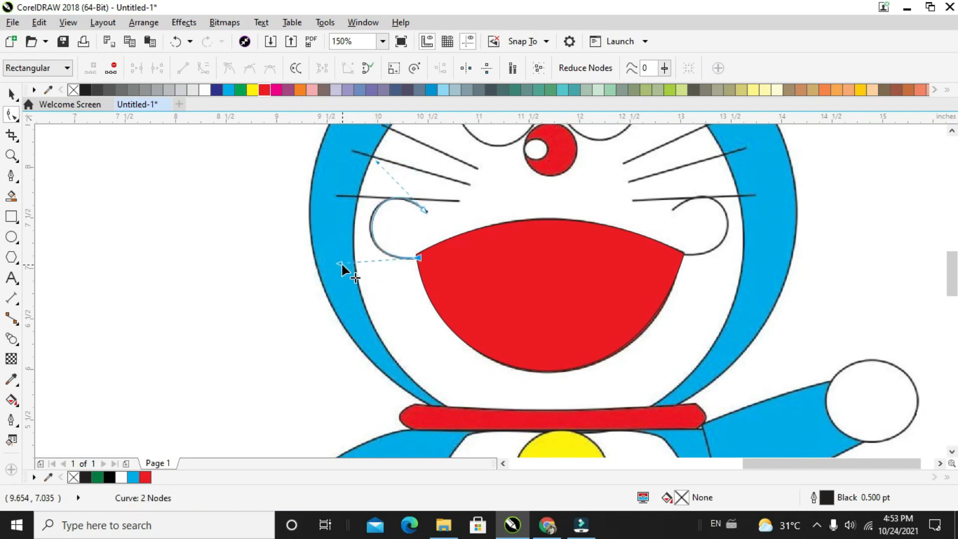
# Copy the left cheek arc straight across onto the reference's right cheek
pyautogui.click(11, 93)
pyautogui.scroll(-2, 146, 195)
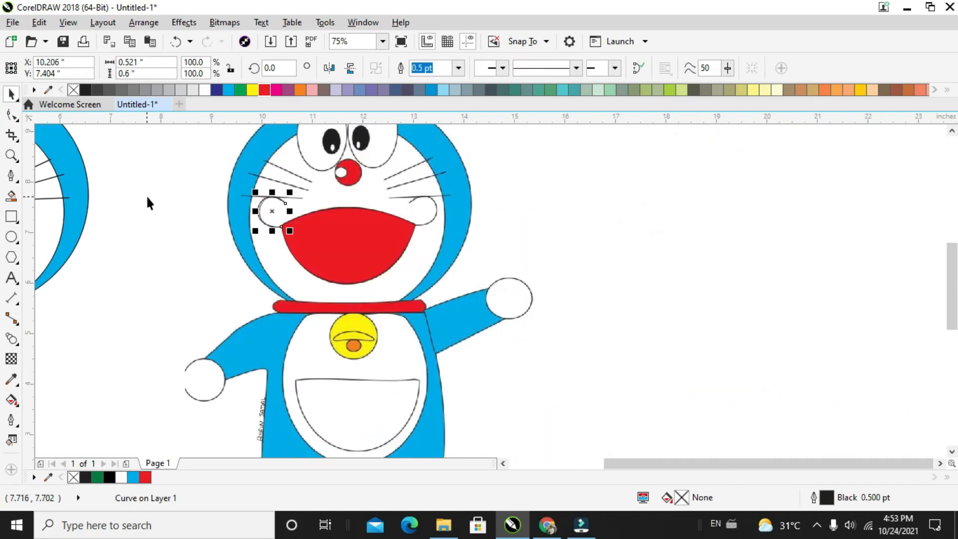
pyautogui.click(502, 462)
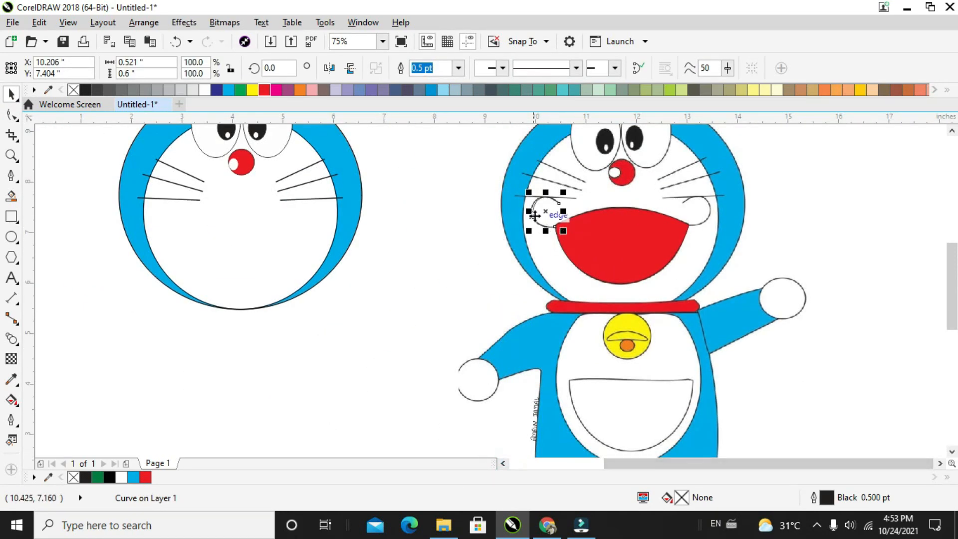
pyautogui.moveTo(528, 211); pyautogui.dragTo(682, 212)
pyautogui.press('super+space')
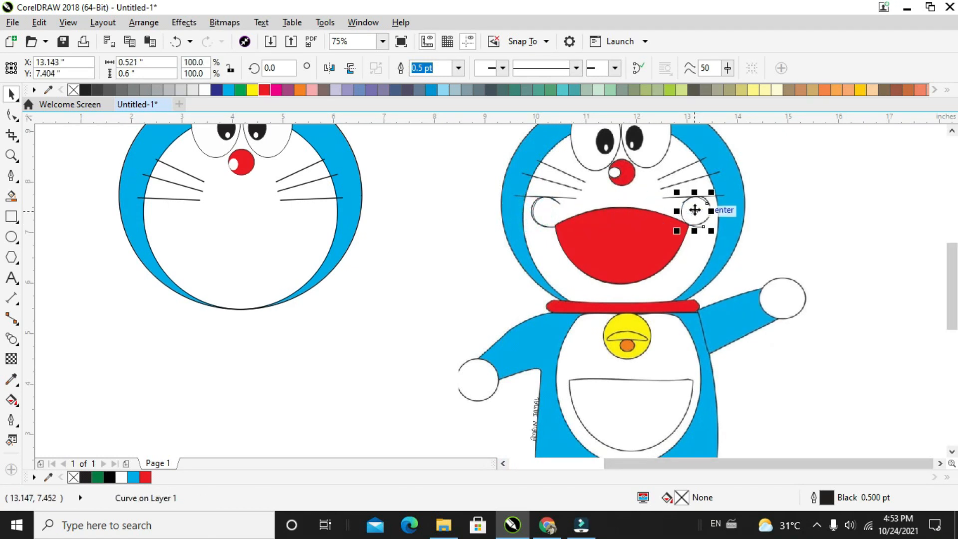
# Mirror the copied cheek arc horizontally and align it with the reference's right cheek arc
pyautogui.scroll(2, 668, 214)
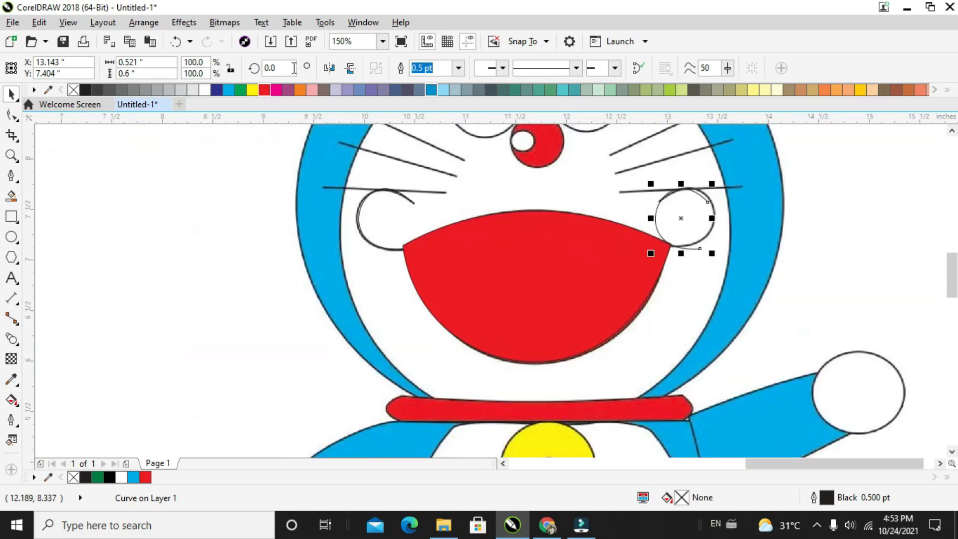
pyautogui.click(329, 67)
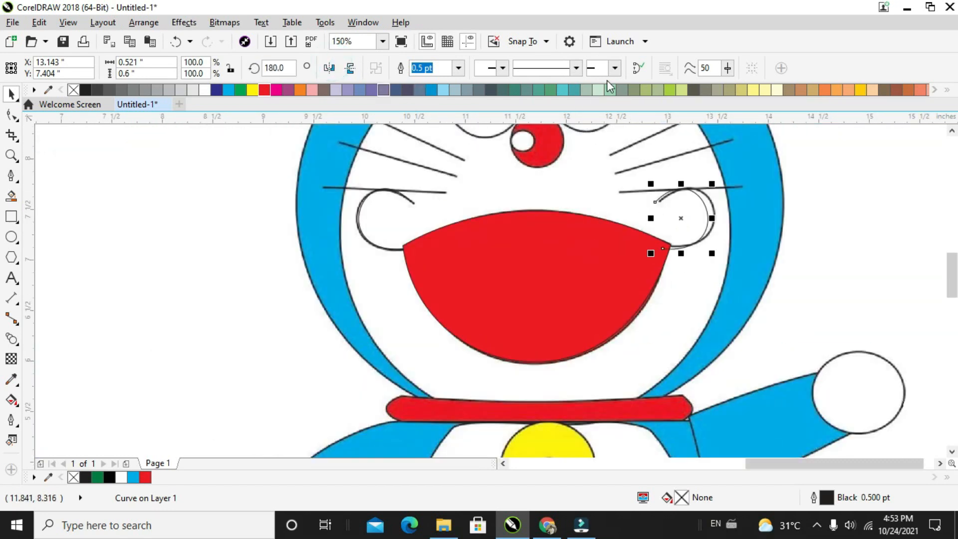
pyautogui.moveTo(706, 214); pyautogui.dragTo(712, 208)
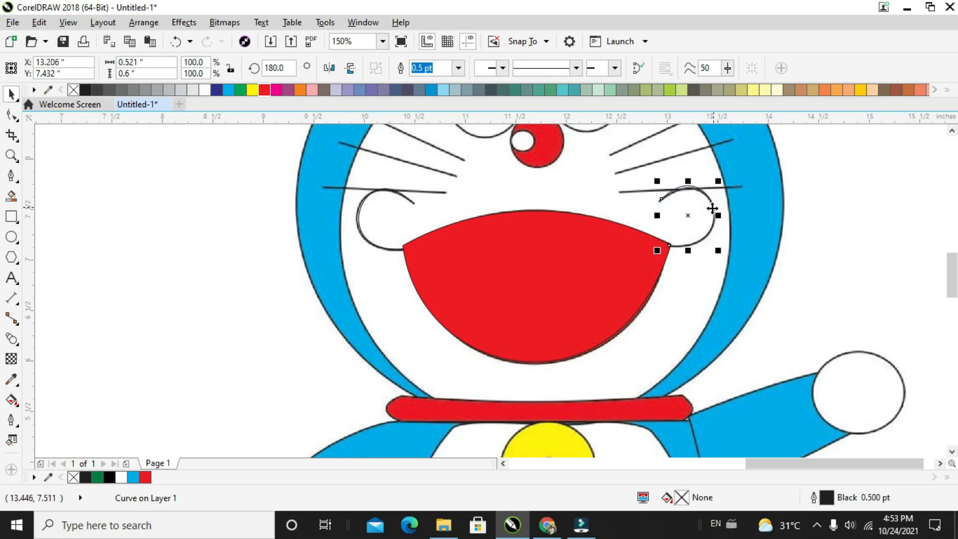
pyautogui.press('Down')
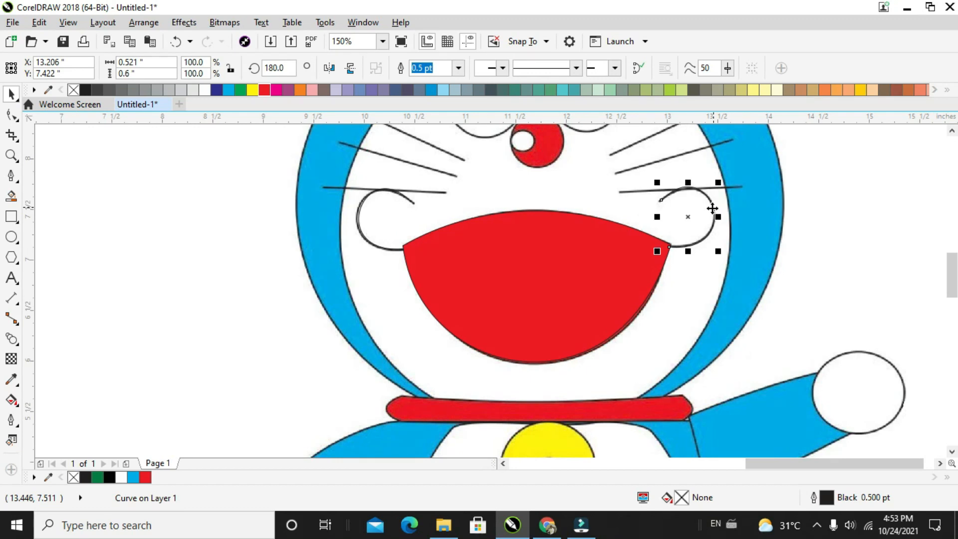
# Set the outline width of both cheek arcs to 1.5 pt
pyautogui.keyDown('shift'); pyautogui.click(372, 245); pyautogui.keyUp('shift')
pyautogui.click(606, 68)
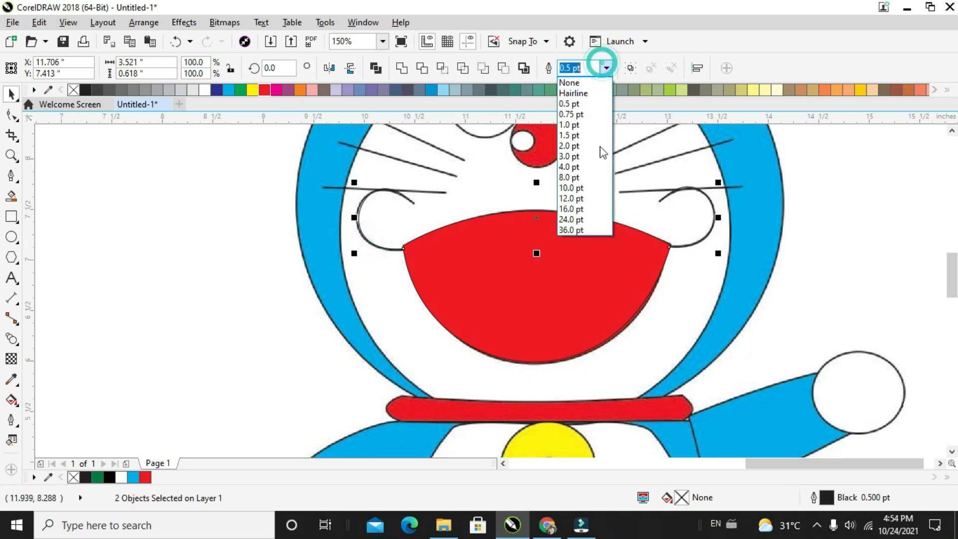
pyautogui.click(586, 136)
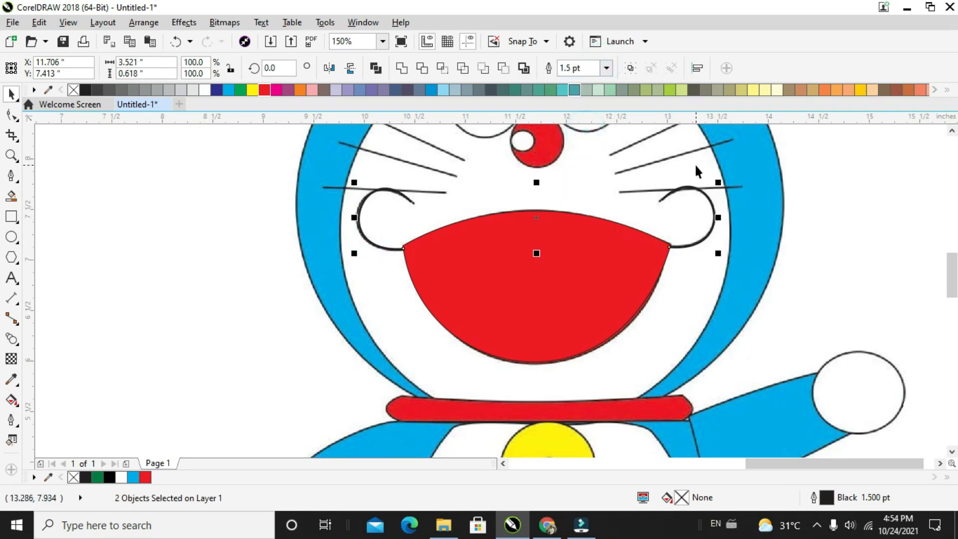
# Move the red mouth together with both cheek arcs onto the traced face on the page, centred below the whiskers
pyautogui.scroll(-2, 771, 171)
pyautogui.keyDown('shift'); pyautogui.click(655, 214); pyautogui.keyUp('shift')
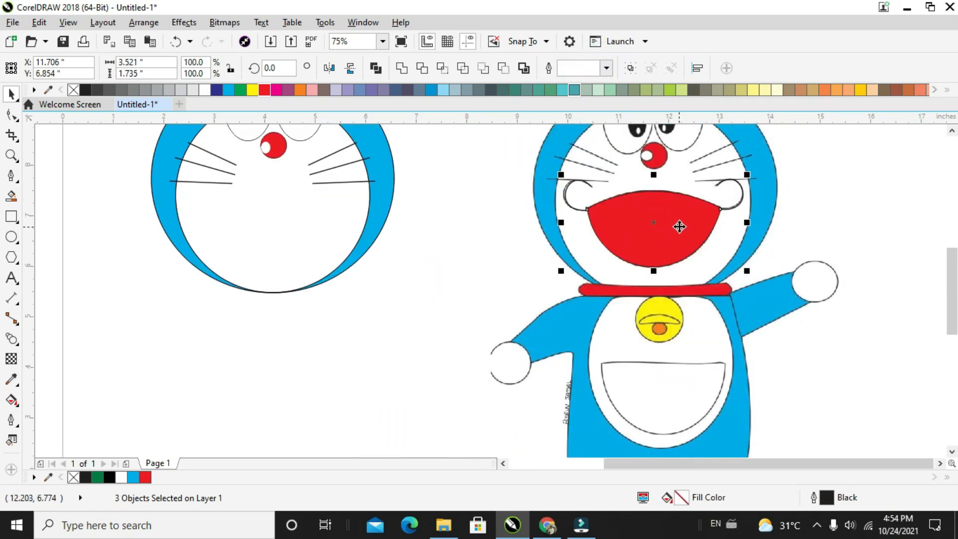
pyautogui.moveTo(668, 215); pyautogui.dragTo(294, 224)
pyautogui.moveTo(289, 218); pyautogui.dragTo(289, 225)
pyautogui.hotkey('ctrl', 'Up')
pyautogui.hotkey('ctrl', 'Up')
pyautogui.hotkey('ctrl', 'Up')
pyautogui.hotkey('ctrl', 'Up')
pyautogui.hotkey('ctrl', 'Up')
pyautogui.hotkey('ctrl', 'Up')
pyautogui.hotkey('ctrl', 'Up')
pyautogui.hotkey('ctrl', 'Up')
pyautogui.hotkey('ctrl', 'Up')
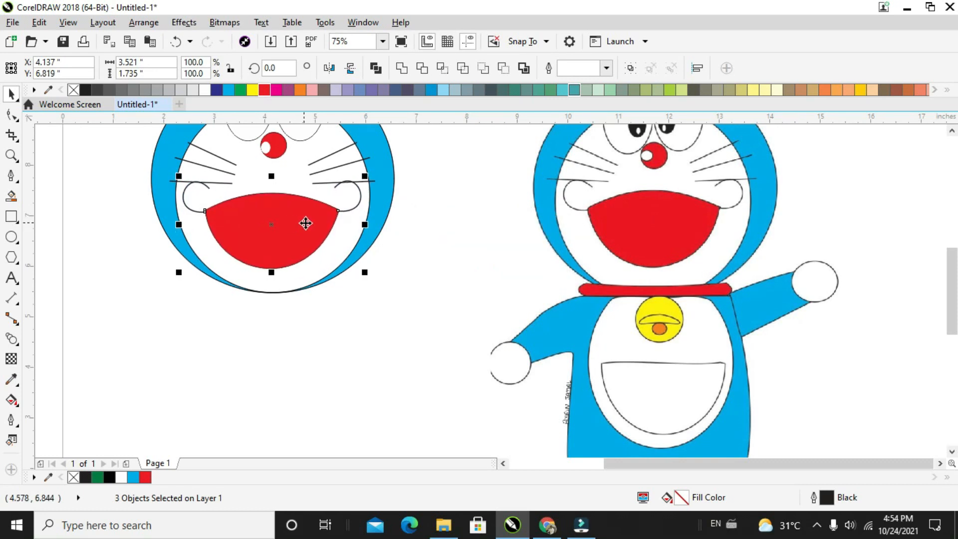
pyautogui.scroll(-1, 363, 225)
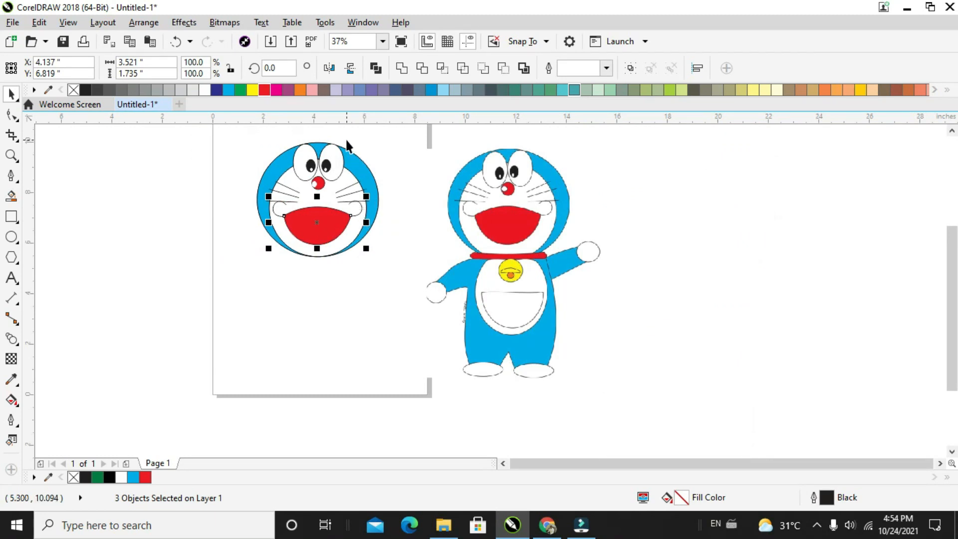
pyautogui.scroll(1, 347, 141)
pyautogui.click(410, 155)
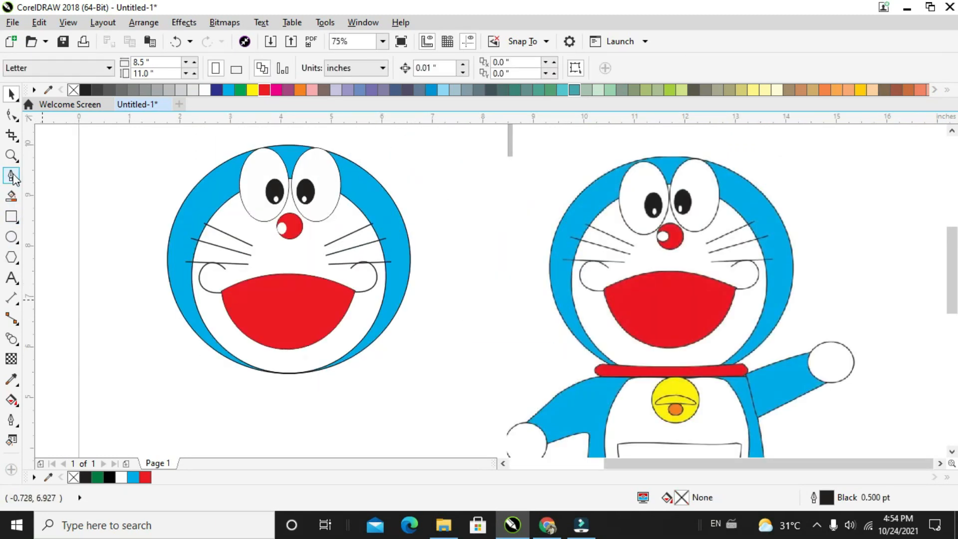
# Trace the reference's red collar with the Pen tool as a closed four-node outline about 2.9 by 0.2 inches
pyautogui.click(5, 220)
pyautogui.click(11, 239)
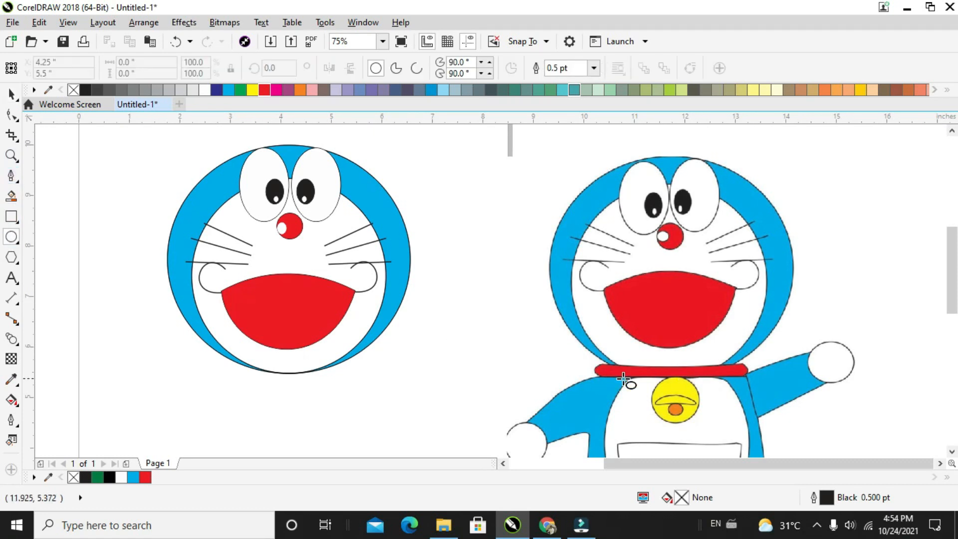
pyautogui.scroll(2, 727, 382)
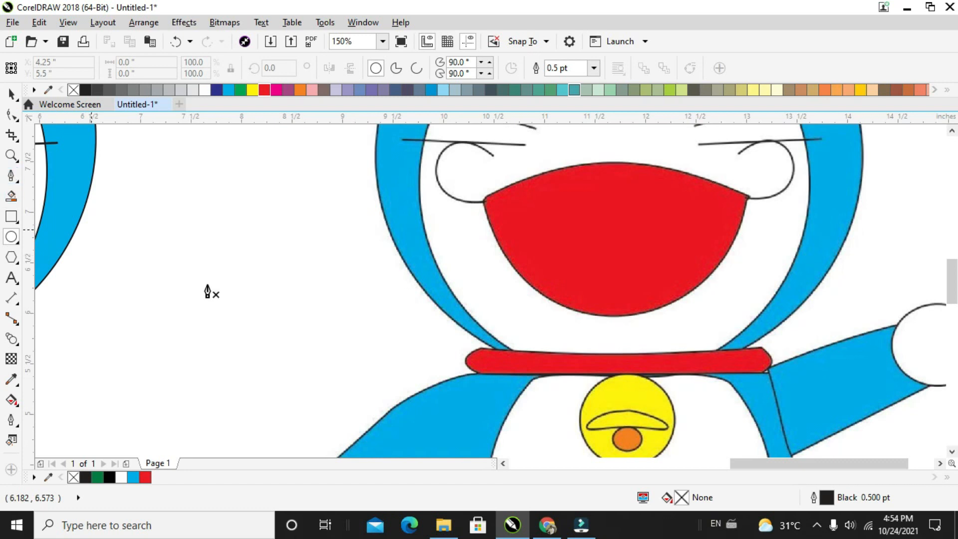
pyautogui.press('F5')
pyautogui.click(480, 349)
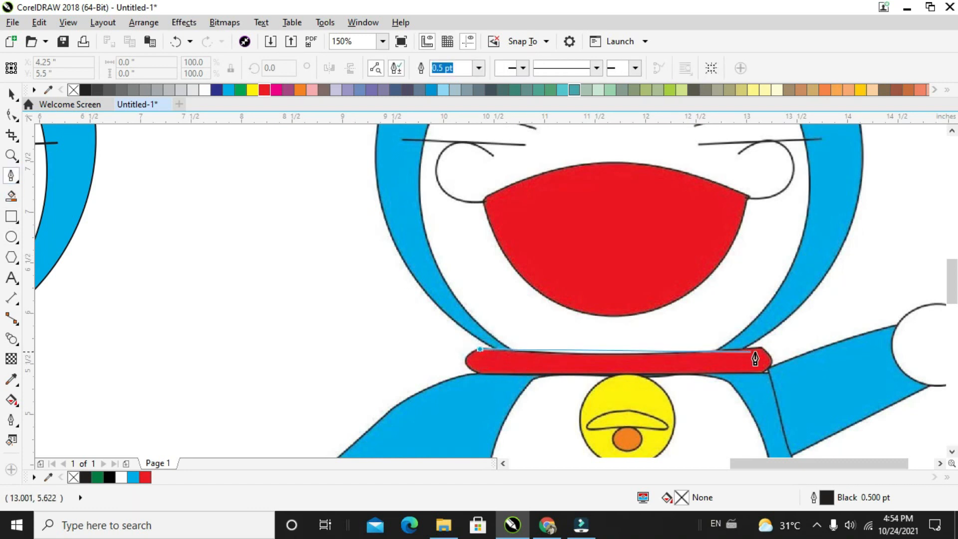
pyautogui.click(761, 349)
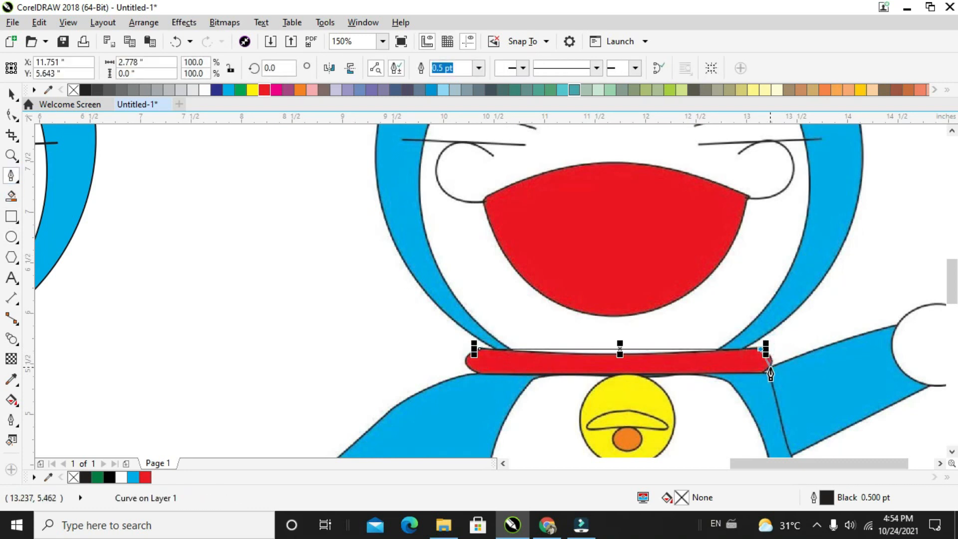
pyautogui.click(766, 370)
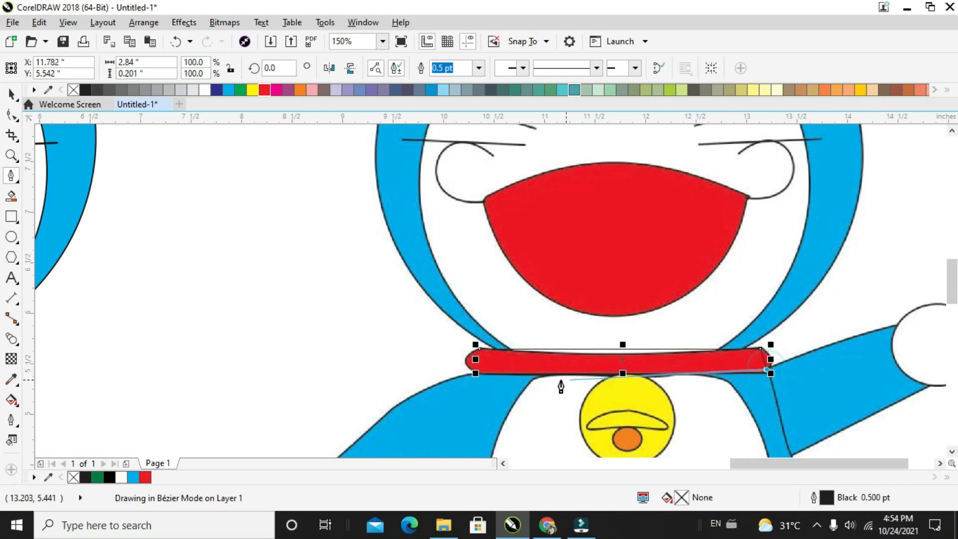
pyautogui.click(476, 372)
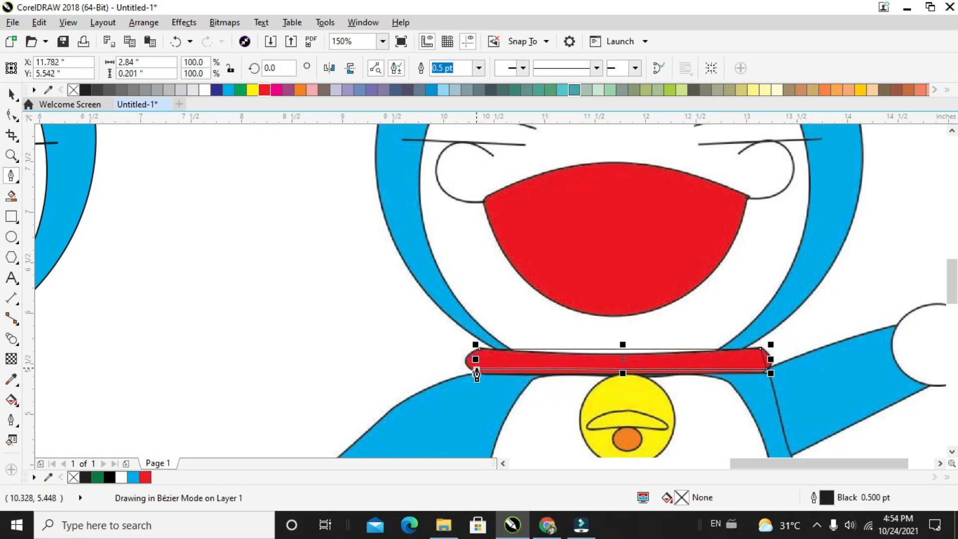
pyautogui.click(473, 359)
pyautogui.click(477, 358)
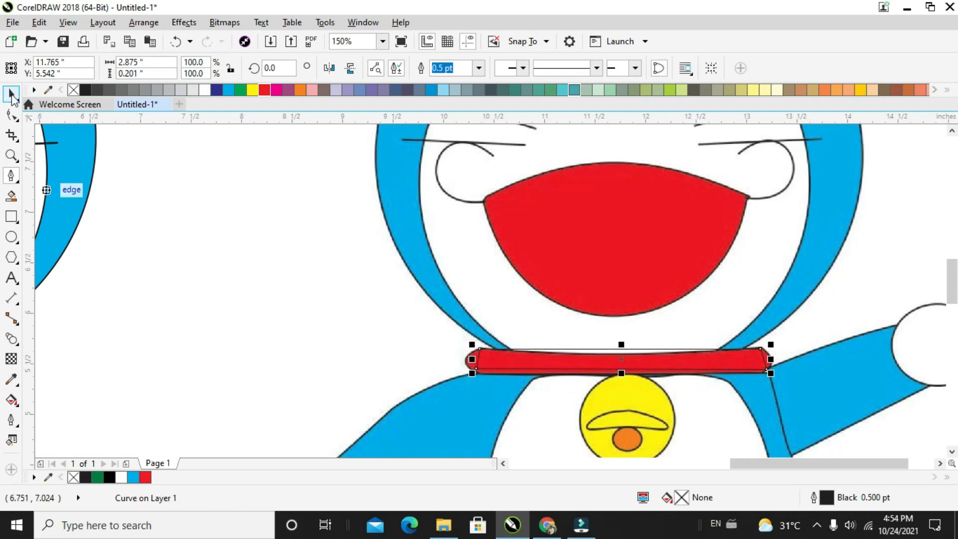
# Convert the left end segment of the collar outline to a curve and bow it out to the reference's rounded end
pyautogui.click(11, 115)
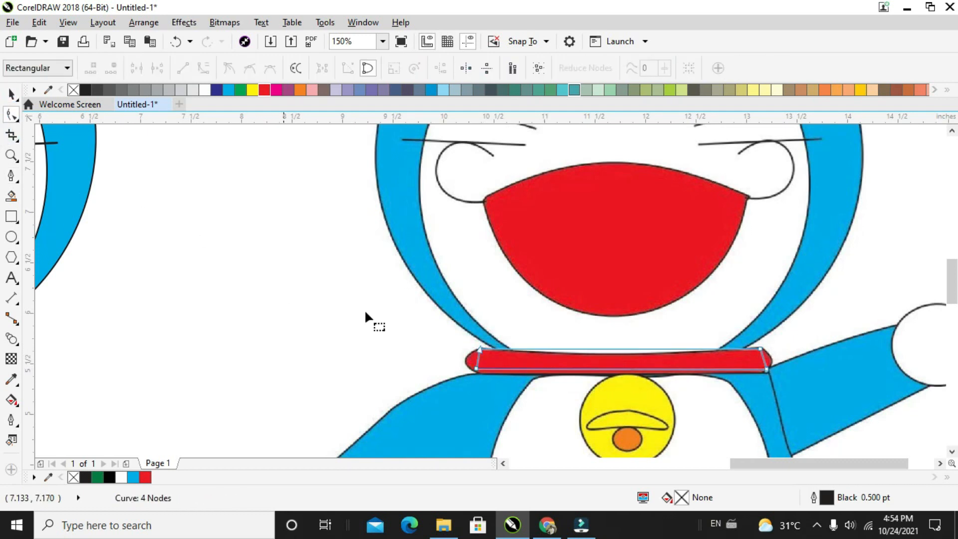
pyautogui.scroll(2, 496, 354)
pyautogui.moveTo(456, 382); pyautogui.dragTo(456, 391)
pyautogui.click(458, 365)
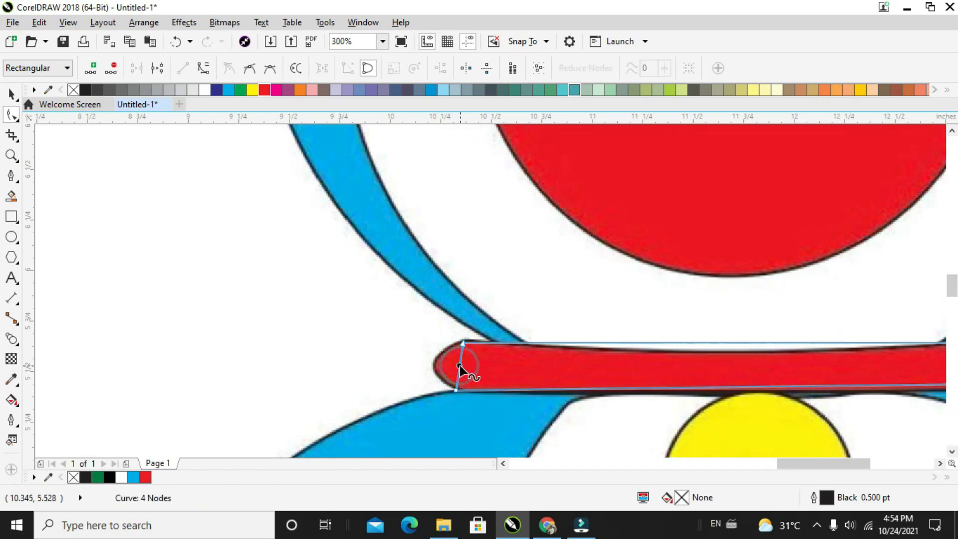
pyautogui.rightClick(459, 365)
pyautogui.click(489, 177)
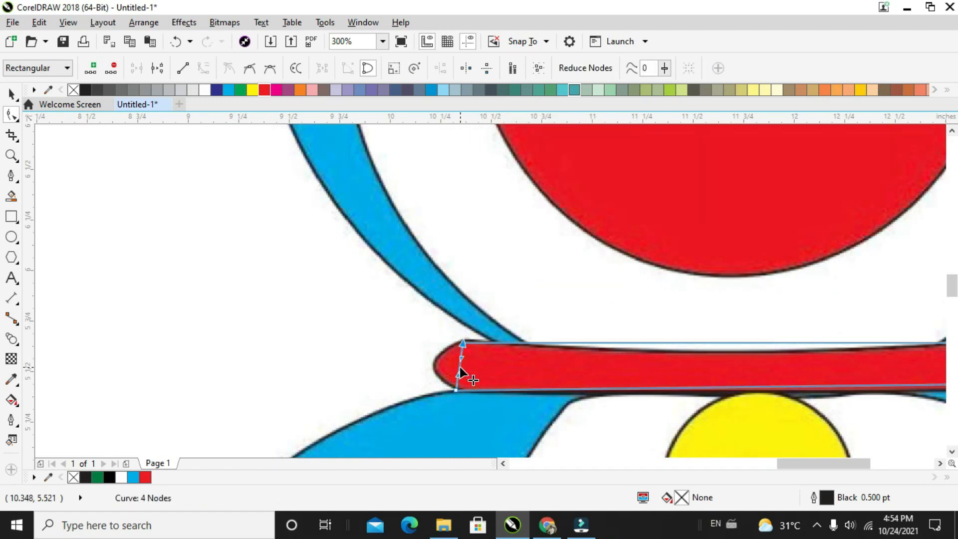
pyautogui.moveTo(459, 366); pyautogui.dragTo(433, 367)
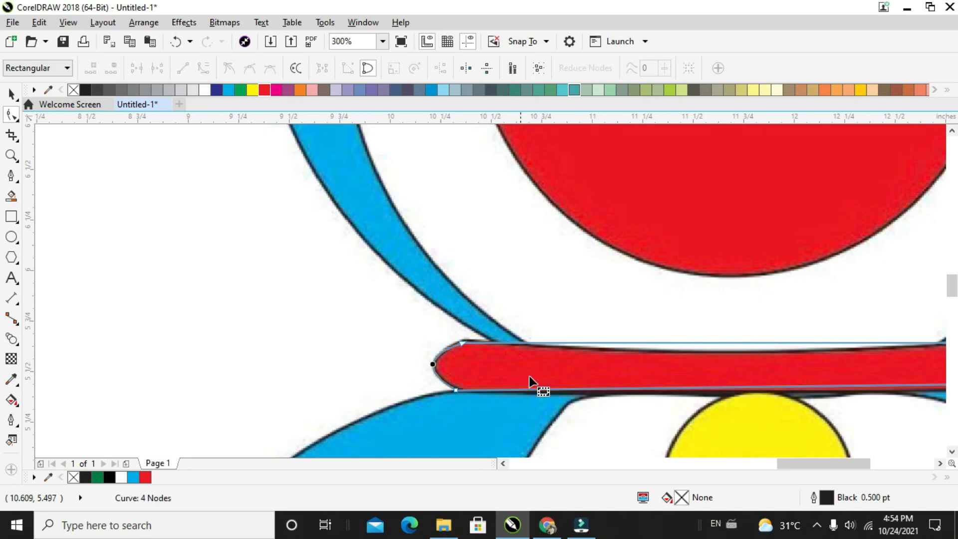
# Convert the collar outline's right end segment to a curve and bow it outward to match the reference
pyautogui.scroll(-2, 563, 380)
pyautogui.scroll(2, 818, 369)
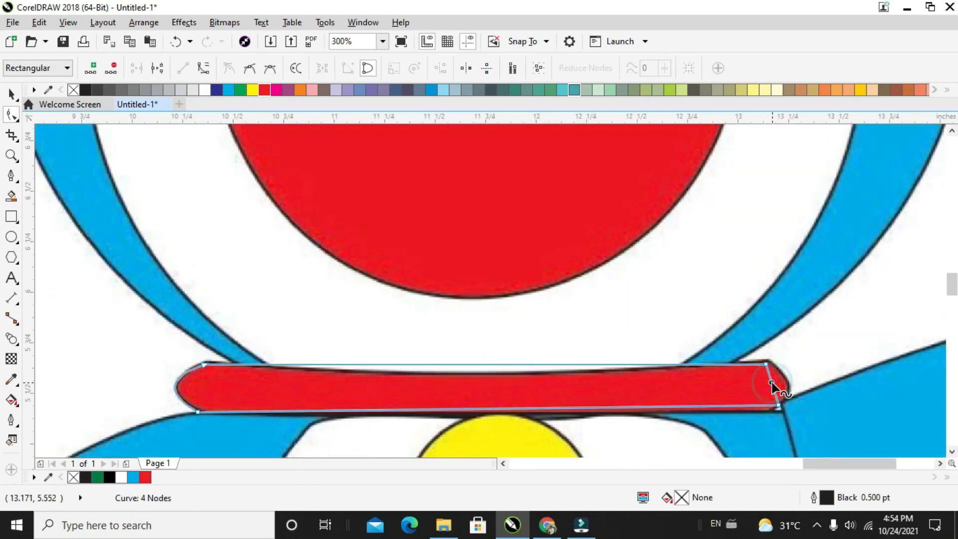
pyautogui.rightClick(771, 382)
pyautogui.click(814, 191)
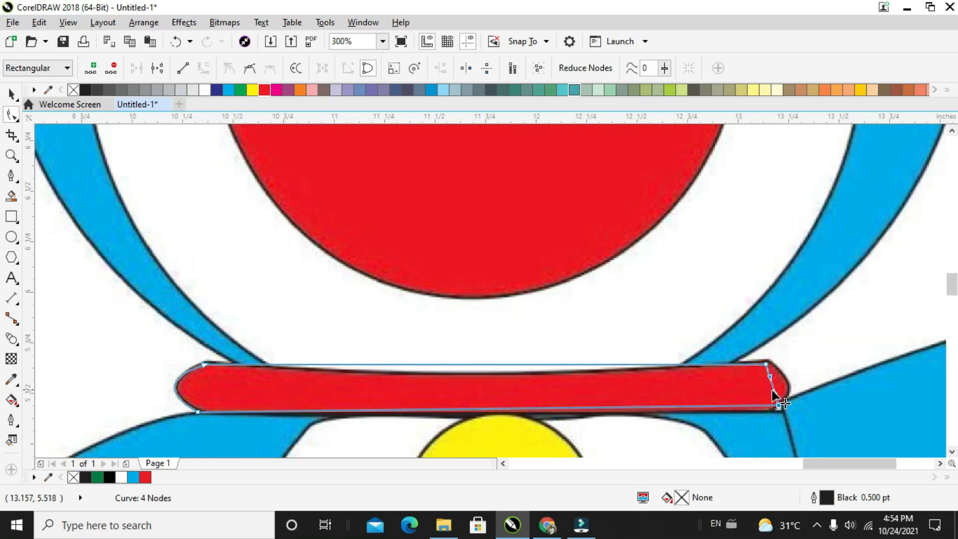
pyautogui.moveTo(772, 390); pyautogui.dragTo(783, 373)
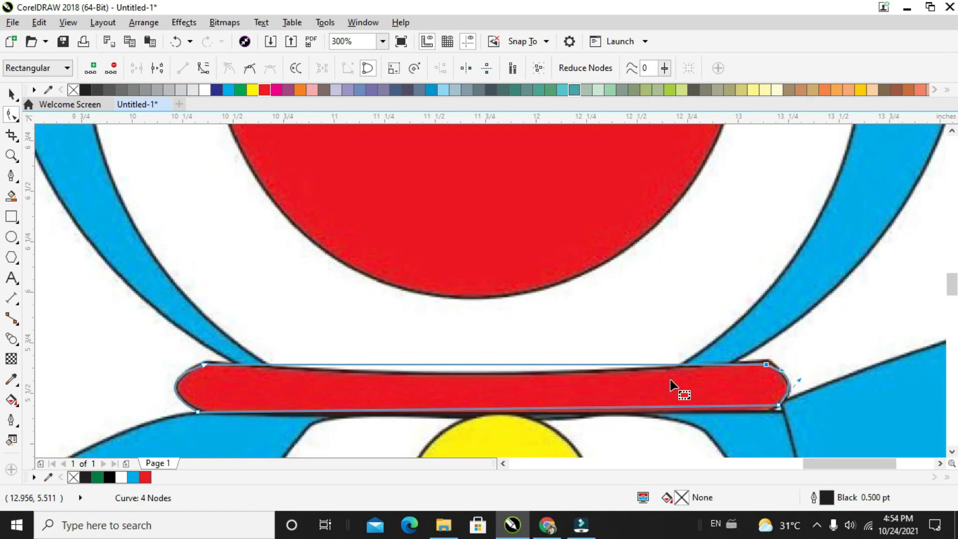
# Convert the collar's top edge to a curve that sags along the reference, and nudge the bottom edge into line
pyautogui.click(484, 365)
pyautogui.rightClick(485, 365)
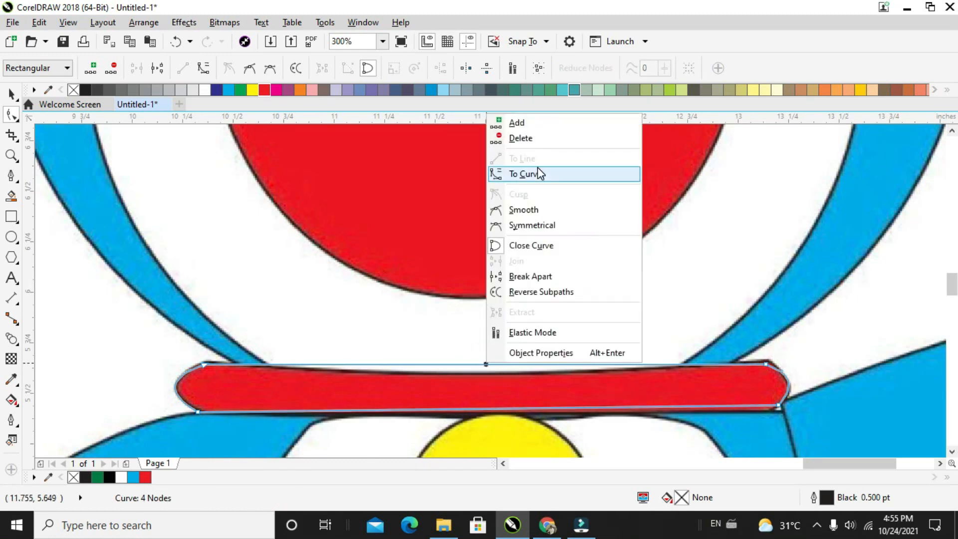
pyautogui.click(537, 173)
pyautogui.moveTo(492, 364); pyautogui.dragTo(493, 372)
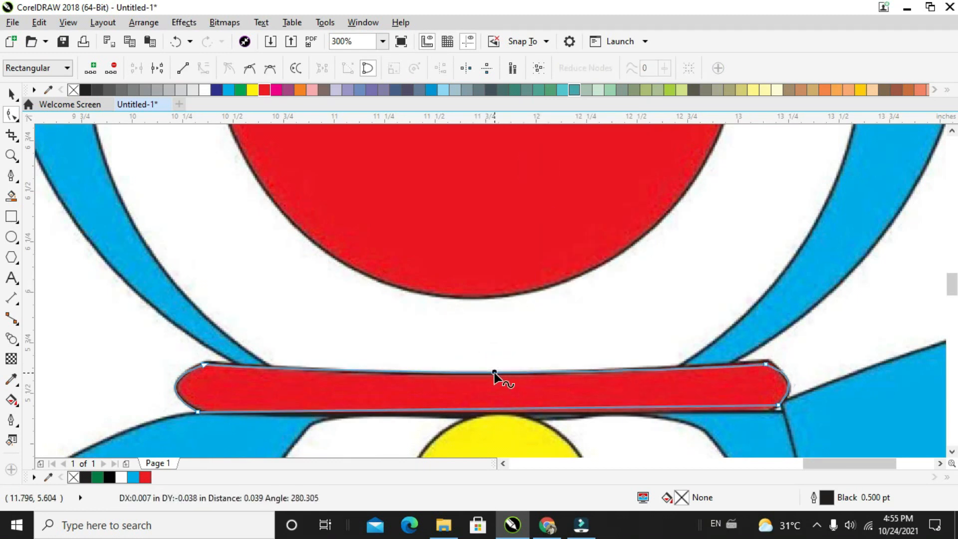
pyautogui.moveTo(494, 408); pyautogui.dragTo(497, 409)
pyautogui.click(496, 408)
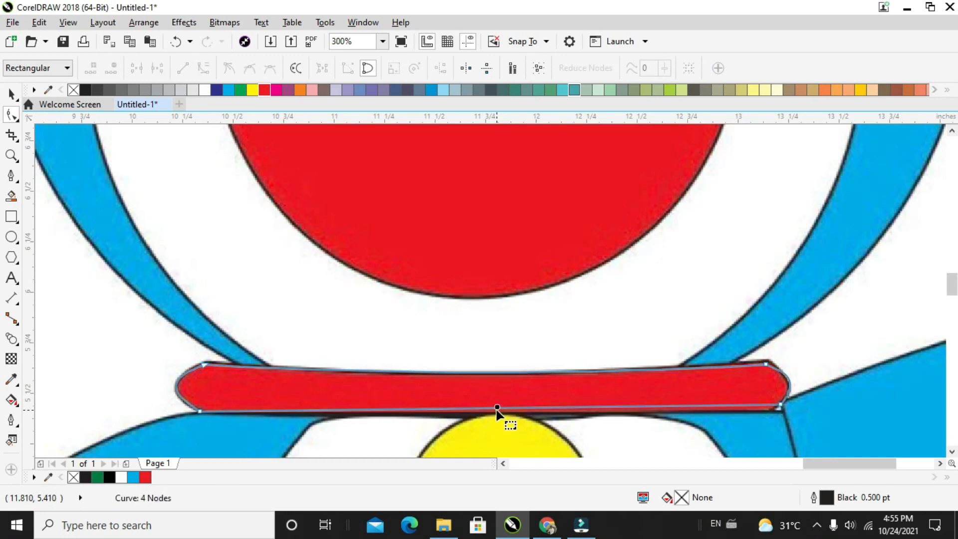
pyautogui.scroll(-2, 497, 408)
# Fill the traced collar with red and move it onto the page, centred beneath the traced head
pyautogui.click(11, 95)
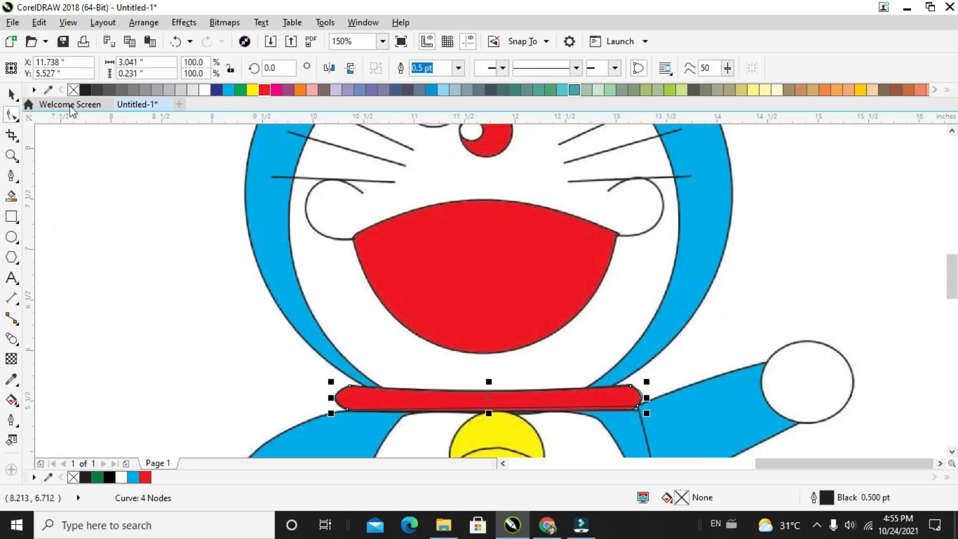
pyautogui.click(264, 89)
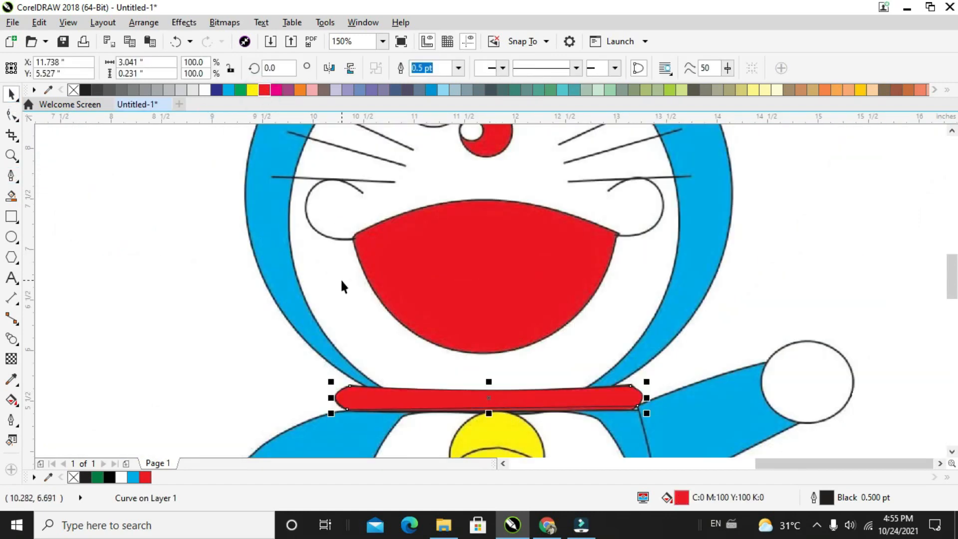
pyautogui.scroll(-2, 342, 289)
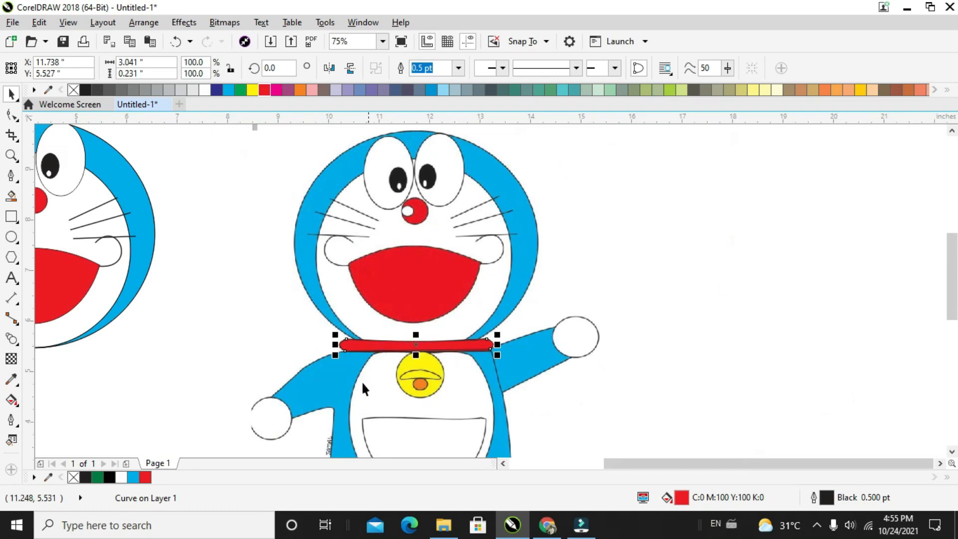
pyautogui.scroll(-1, 357, 379)
pyautogui.moveTo(375, 360)
pyautogui.mouseDown()
pyautogui.moveTo(174, 387)
pyautogui.moveTo(201, 367)
pyautogui.moveTo(187, 368)
pyautogui.moveTo(189, 358)
pyautogui.mouseUp()
pyautogui.scroll(1, 185, 362)
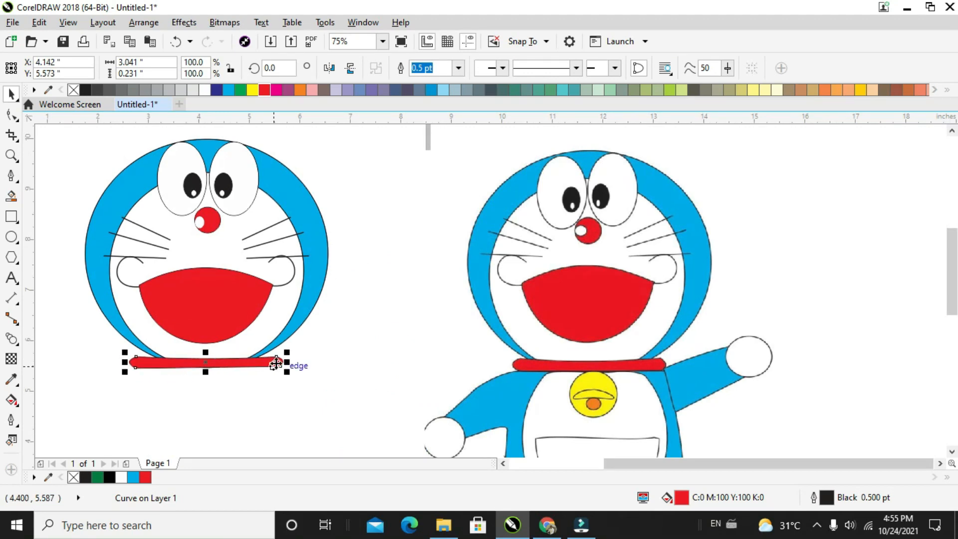
pyautogui.click(392, 374)
# Draw an ellipse about 2.49 by 2.89 inches over the reference's white belly
pyautogui.scroll(-3, 952, 263)
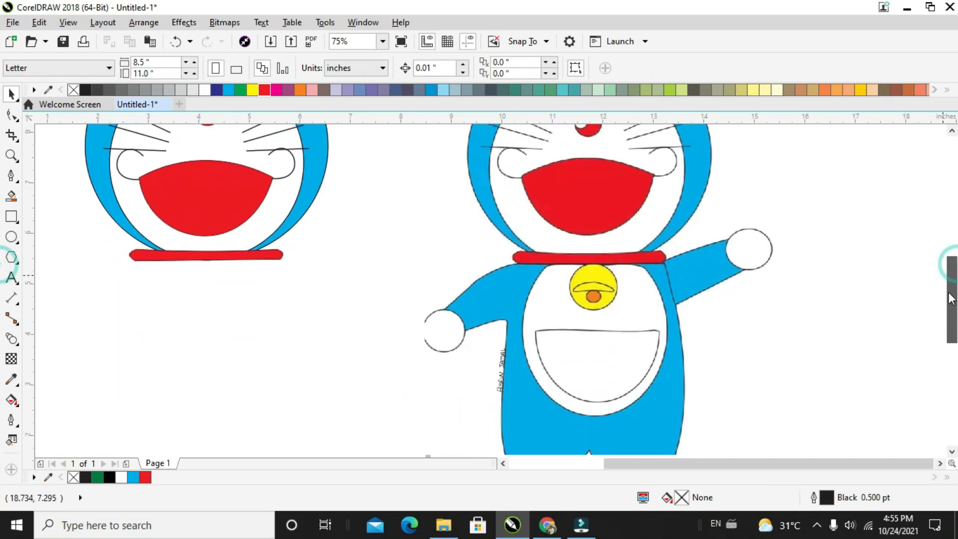
pyautogui.click(10, 240)
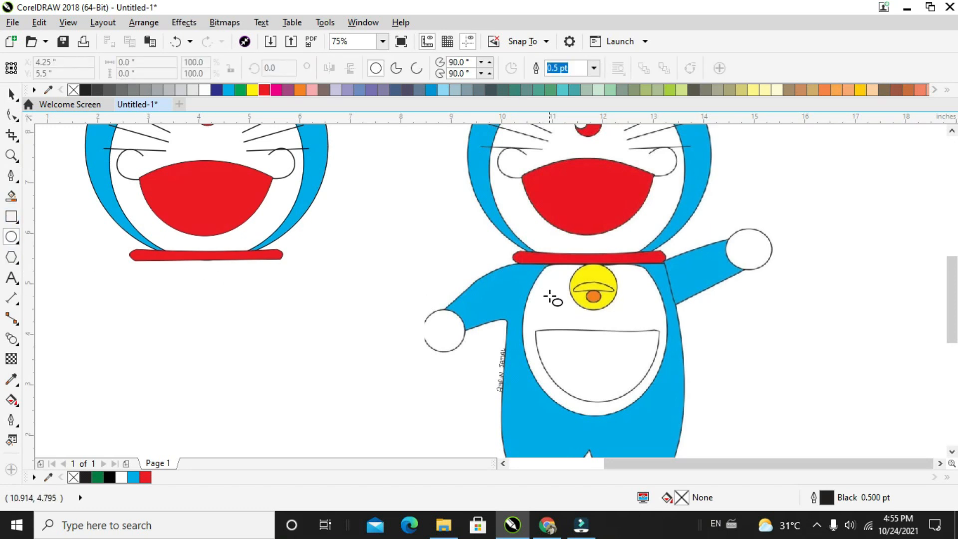
pyautogui.moveTo(539, 259); pyautogui.dragTo(672, 412)
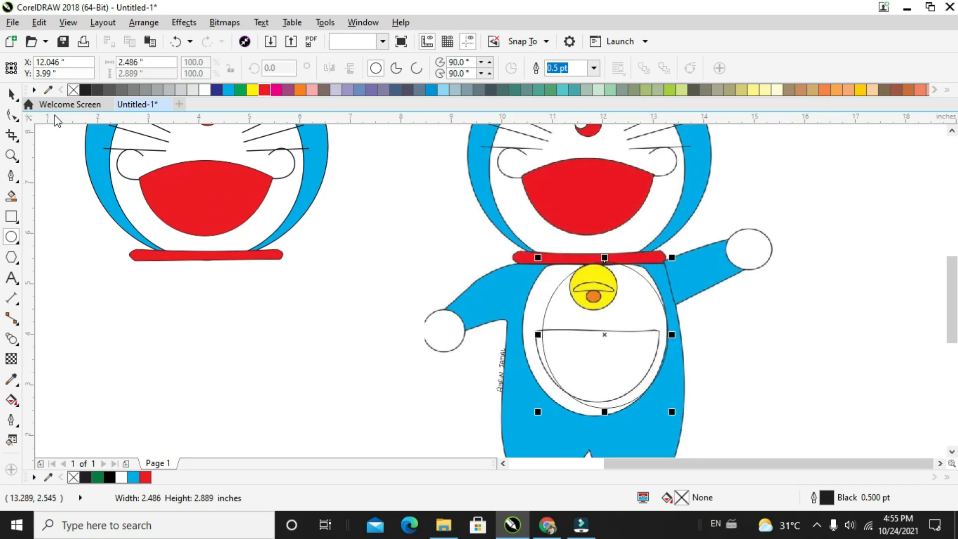
pyautogui.click(11, 93)
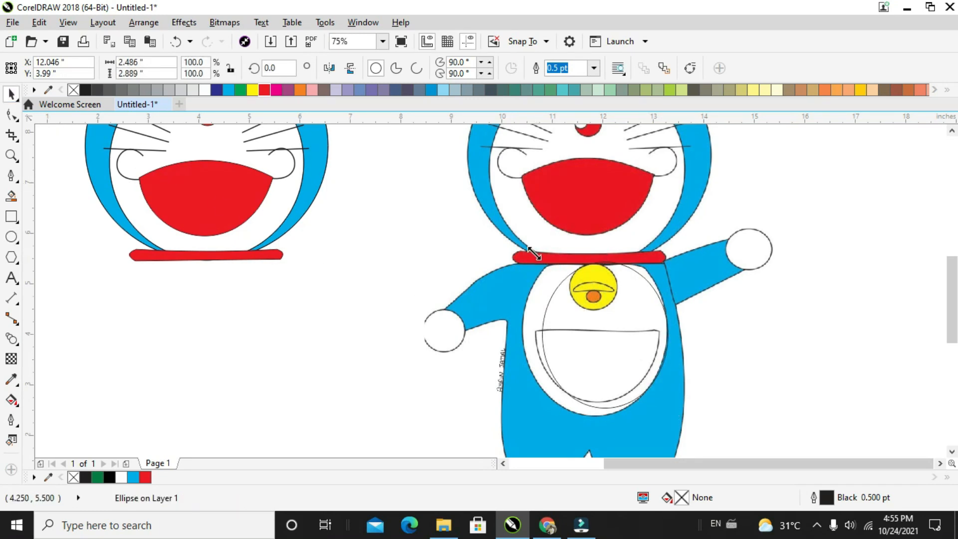
# Stretch the belly ellipse to about 2.97 by 3.37 inches so it follows the reference's belly outline
pyautogui.moveTo(537, 257); pyautogui.dragTo(499, 236)
pyautogui.moveTo(652, 379); pyautogui.dragTo(679, 342)
pyautogui.scroll(2, 665, 328)
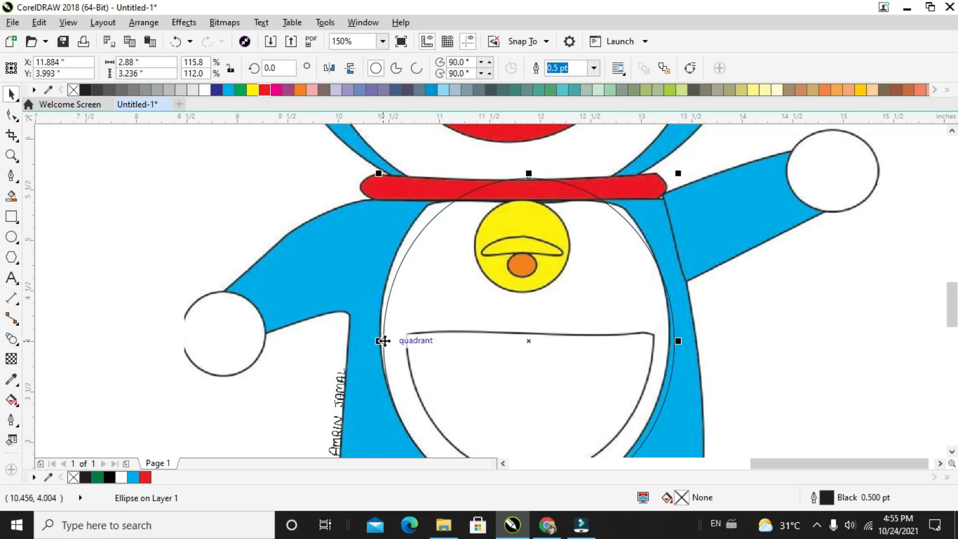
pyautogui.moveTo(383, 341); pyautogui.dragTo(369, 341)
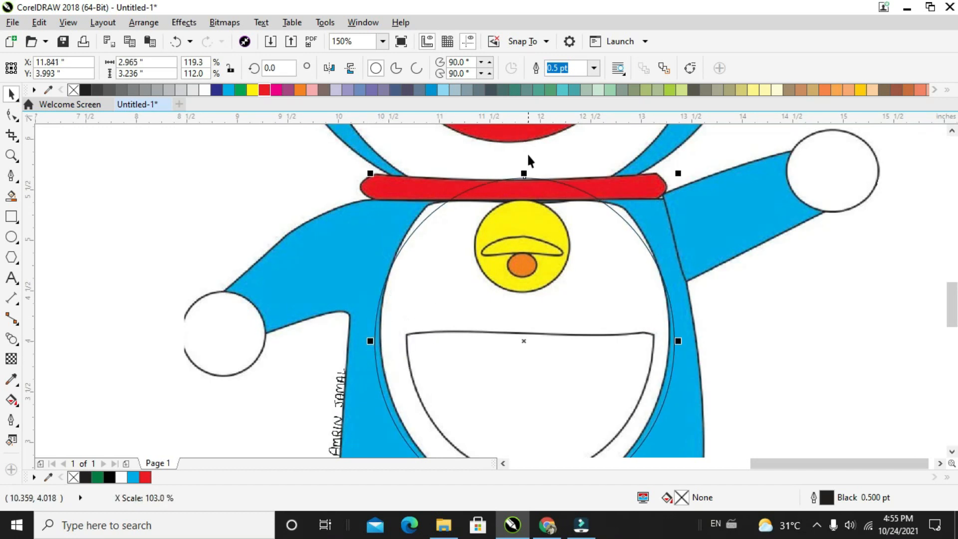
pyautogui.moveTo(523, 173); pyautogui.dragTo(523, 159)
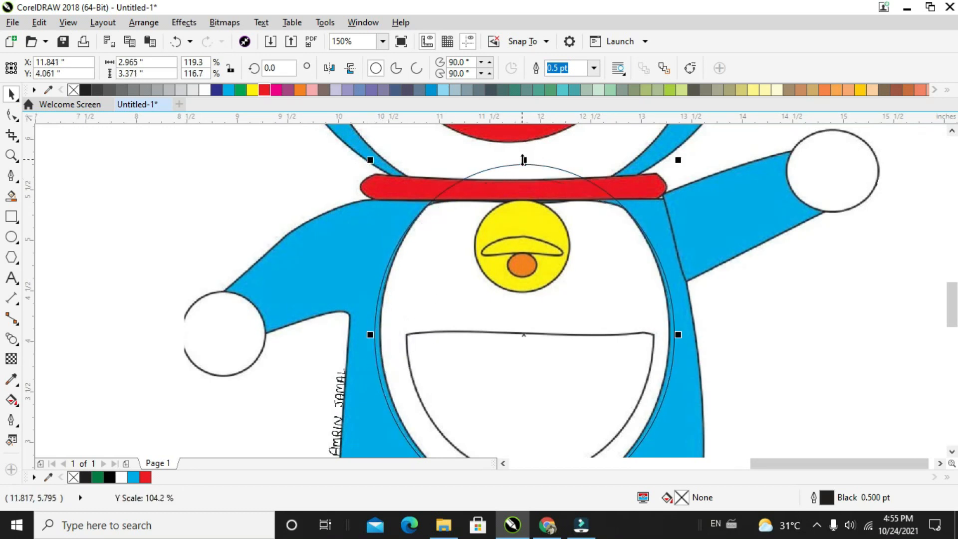
pyautogui.scroll(-2, 375, 190)
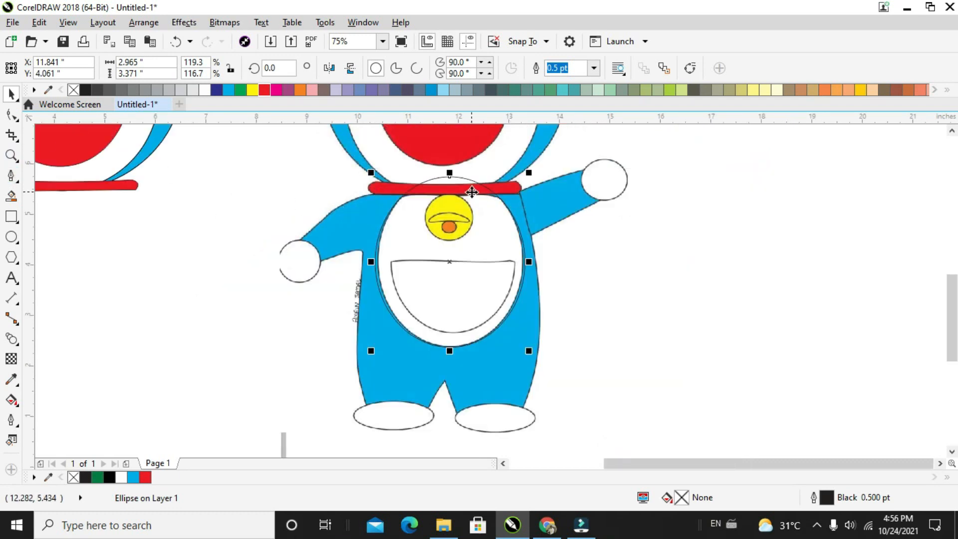
# Move the belly ellipse onto the page so its upper edge overlaps the collar, centred below the head
pyautogui.moveTo(467, 181); pyautogui.dragTo(193, 202)
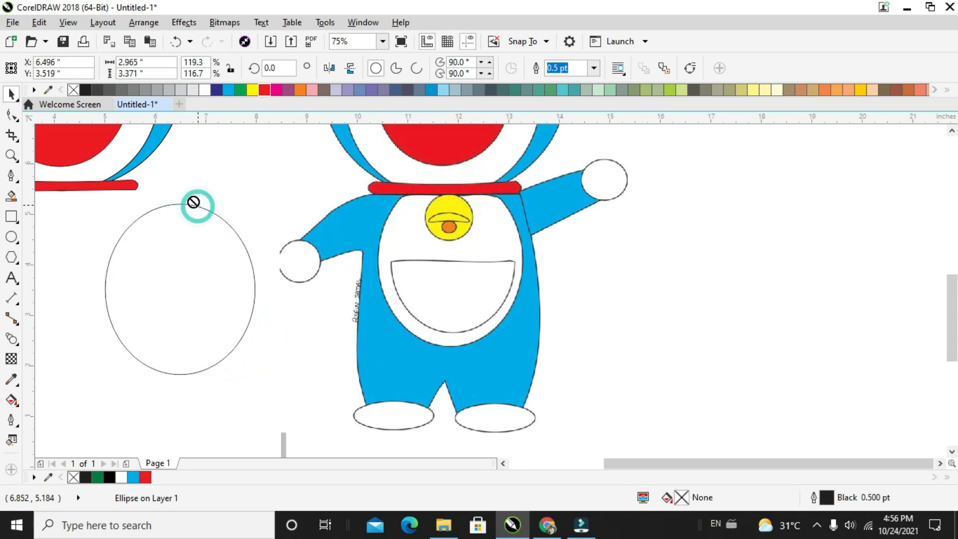
pyautogui.scroll(-1, 188, 241)
pyautogui.moveTo(170, 236); pyautogui.dragTo(117, 221)
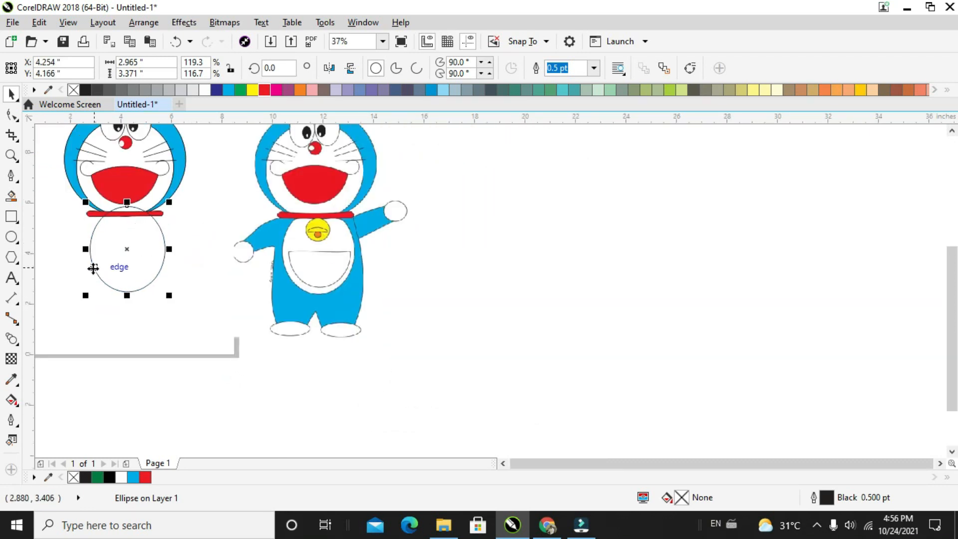
pyautogui.moveTo(93, 268); pyautogui.dragTo(92, 269)
pyautogui.scroll(1, 122, 246)
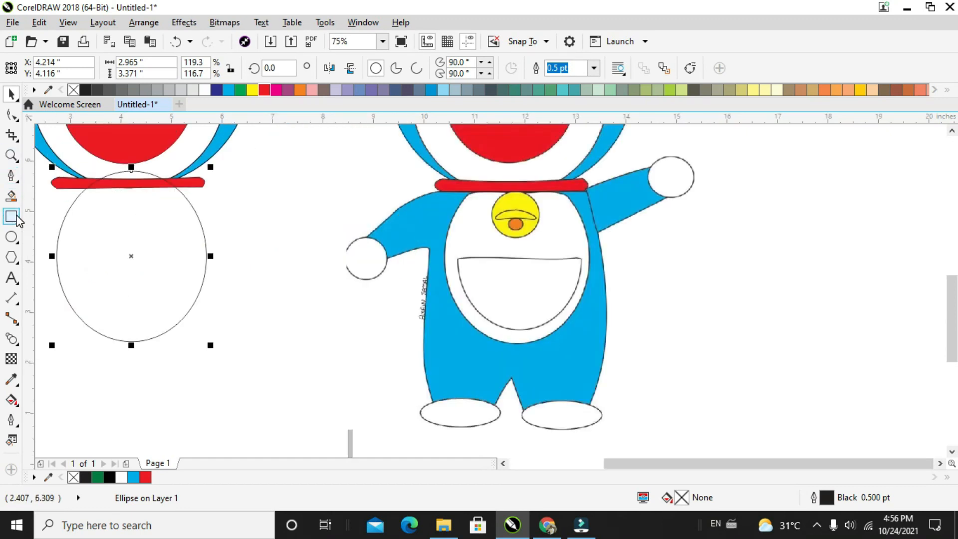
# Draw a circle about 1.06 inches across and place it over the reference's yellow bell
pyautogui.click(11, 237)
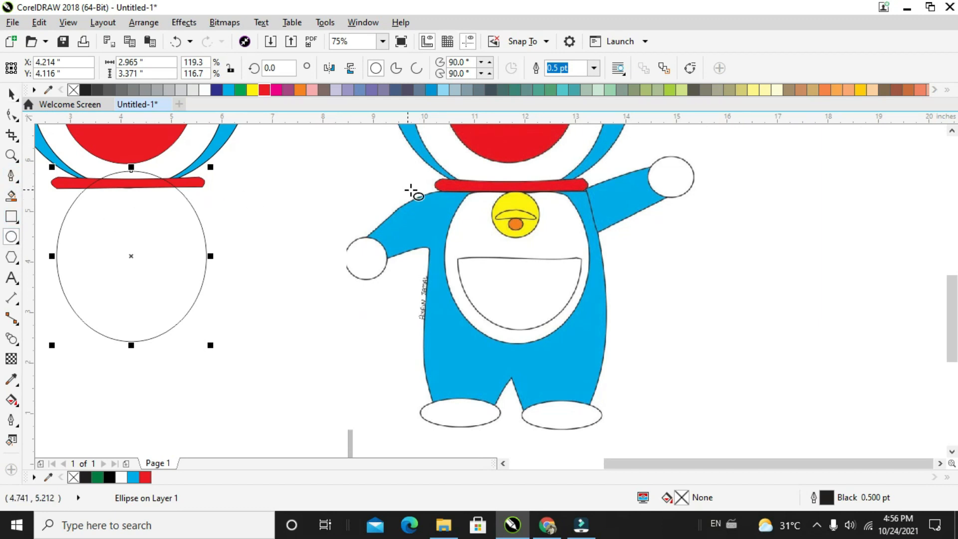
pyautogui.moveTo(471, 168); pyautogui.dragTo(526, 225)
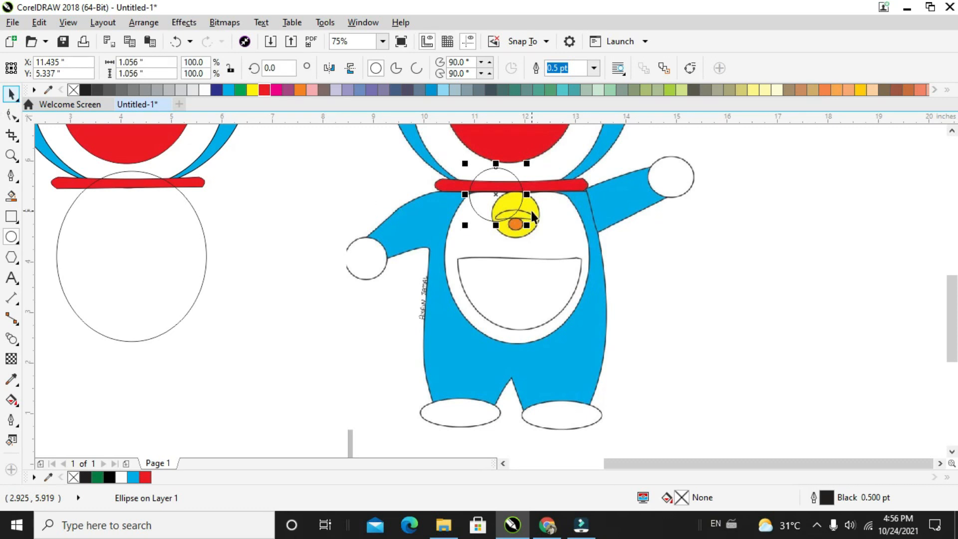
pyautogui.moveTo(495, 194); pyautogui.dragTo(547, 246)
# Try to trim the belly ellipse with the red collar
pyautogui.click(202, 185)
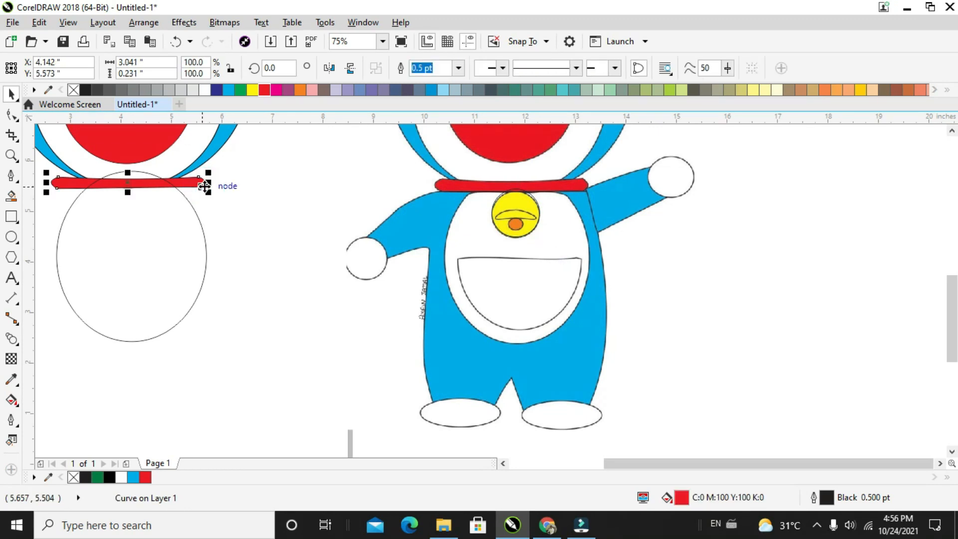
pyautogui.keyDown('shift'); pyautogui.click(194, 206); pyautogui.keyUp('shift')
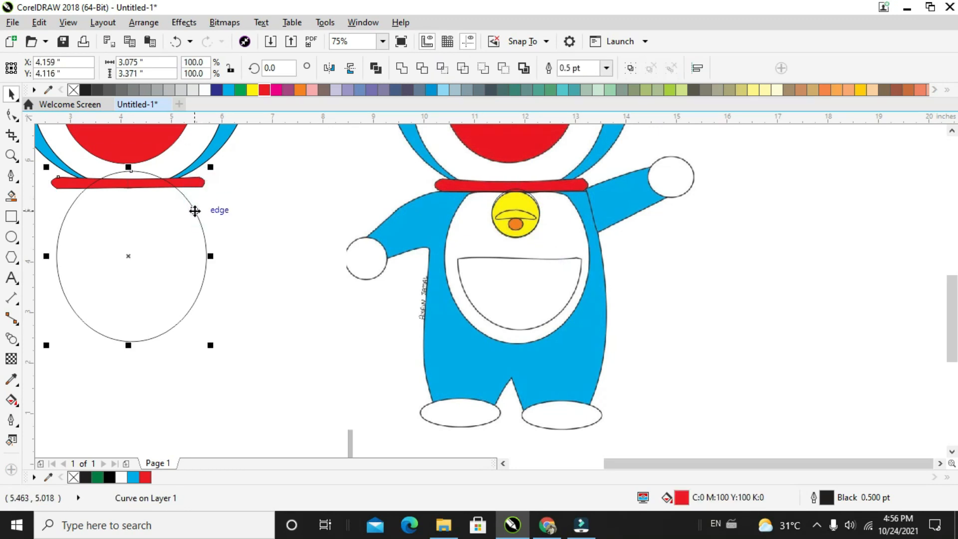
pyautogui.click(422, 69)
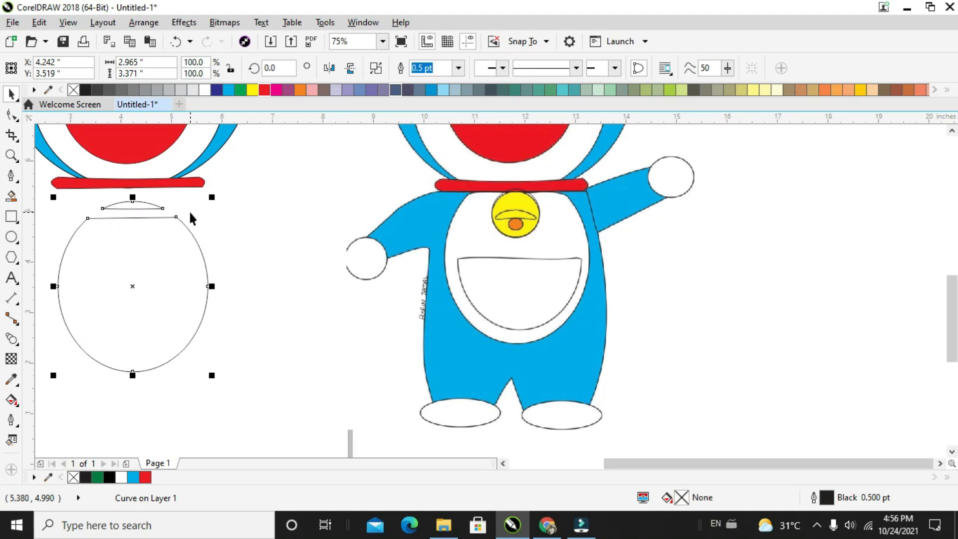
pyautogui.click(238, 201)
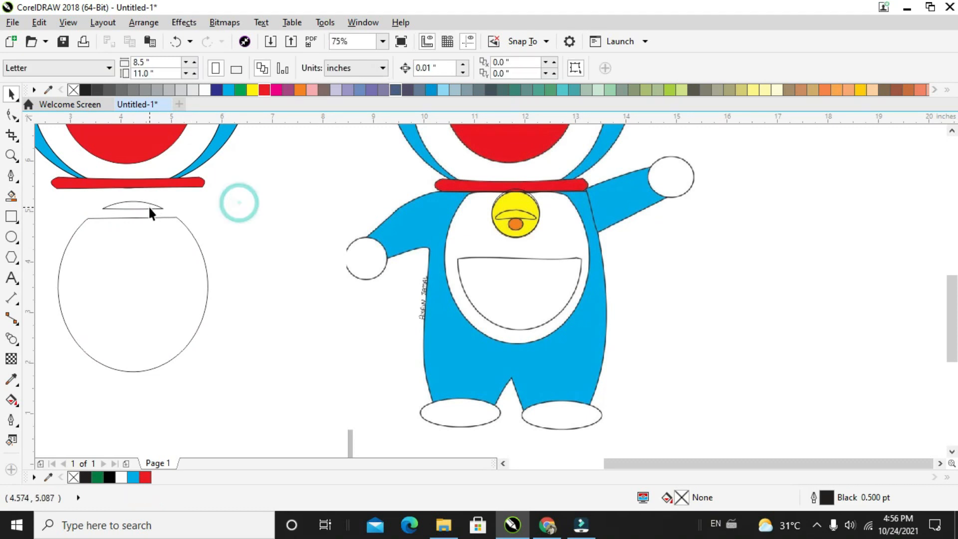
pyautogui.click(149, 208)
pyautogui.rightClick(150, 212)
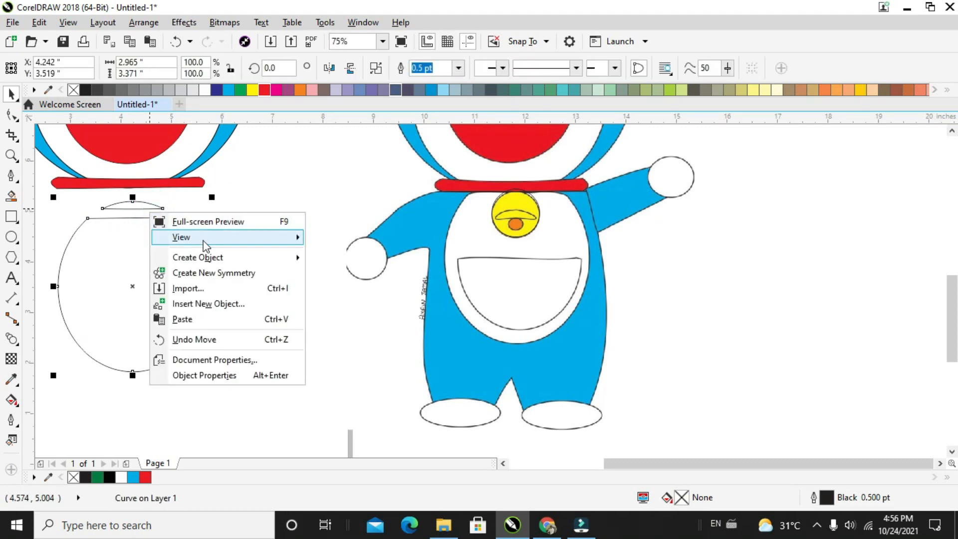
pyautogui.click(216, 185)
pyautogui.hotkey('ctrl', 'z')
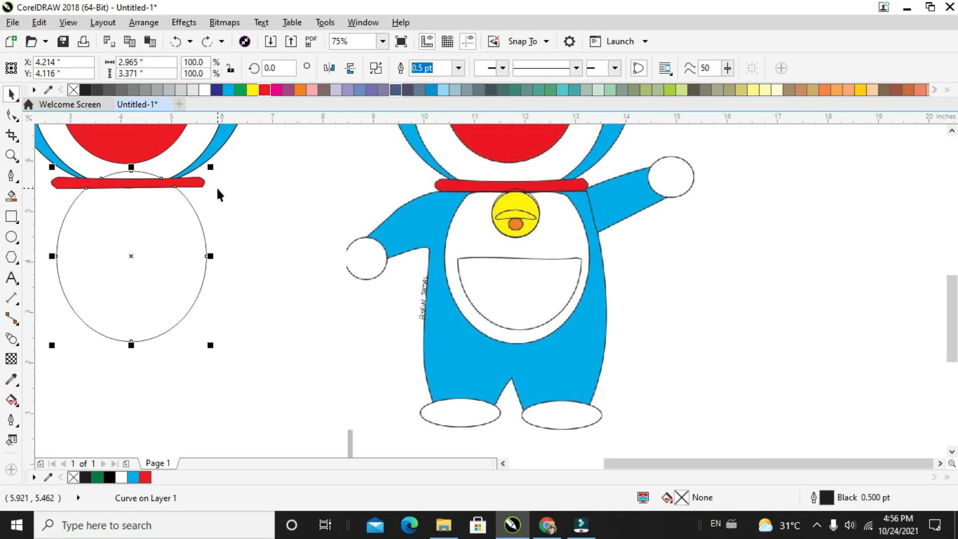
pyautogui.click(206, 204)
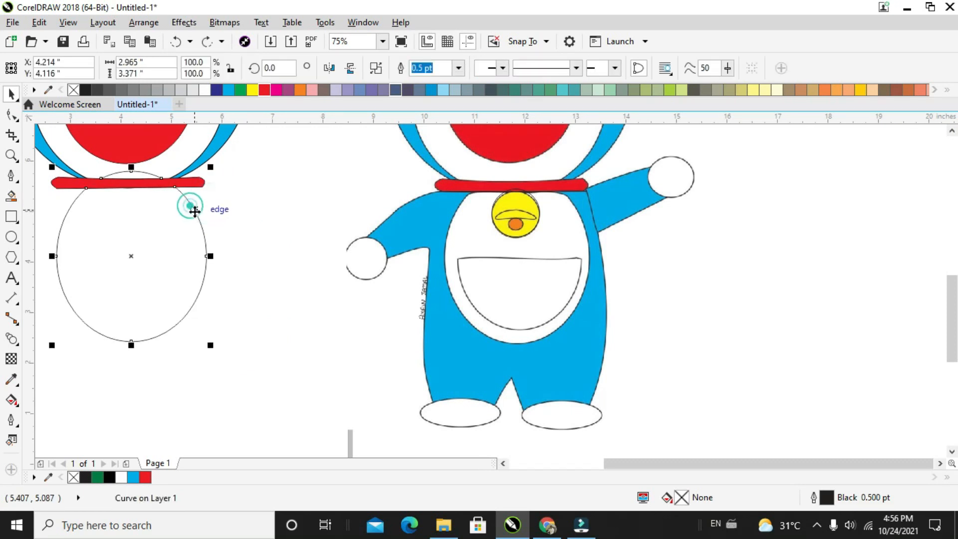
pyautogui.moveTo(190, 207); pyautogui.dragTo(199, 245)
pyautogui.hotkey('ctrl', 'z')
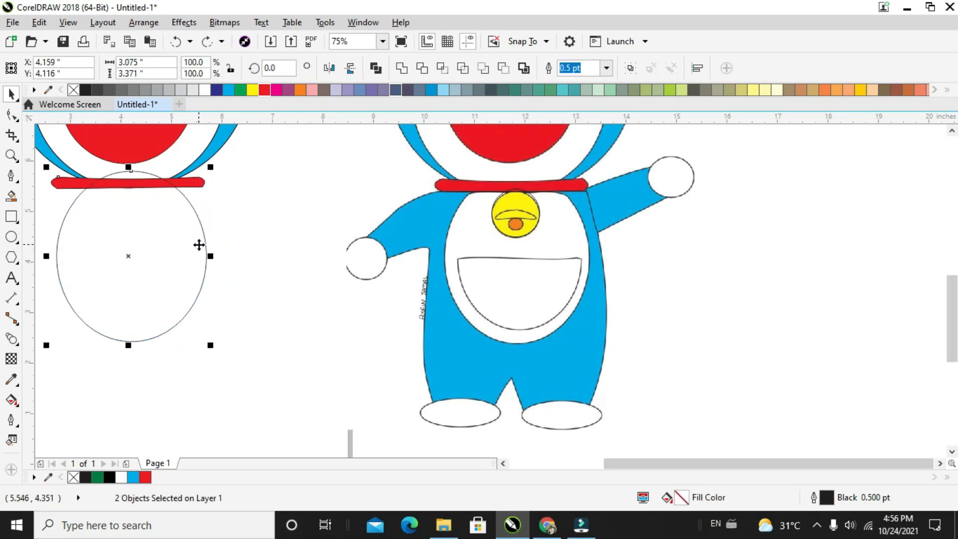
# Move the belly ellipse slightly down so its upper edge just overlaps the red collar
pyautogui.click(193, 205)
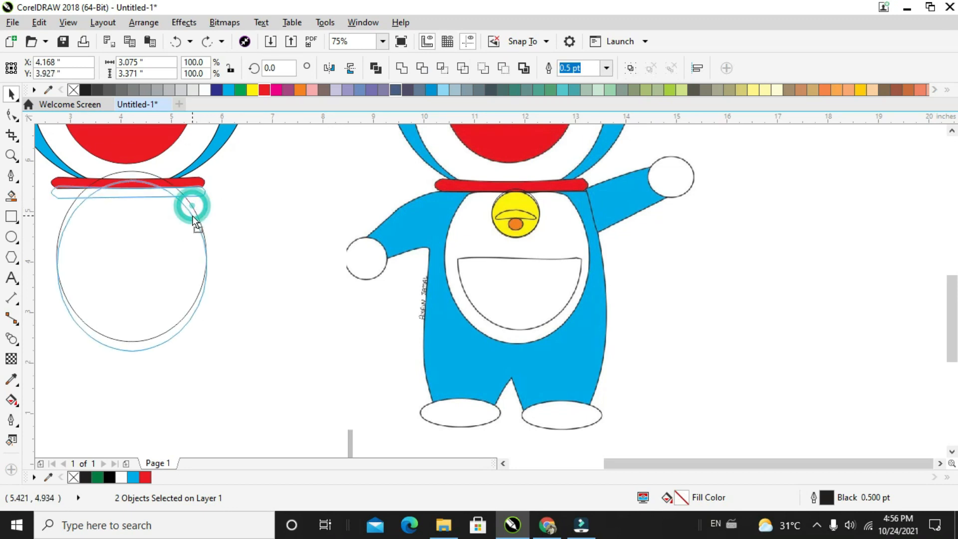
pyautogui.click(199, 213)
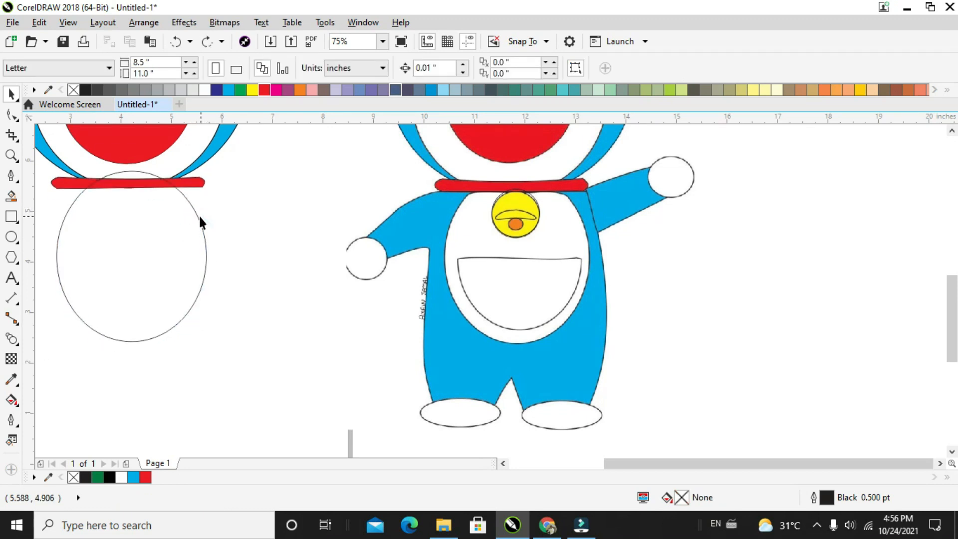
pyautogui.moveTo(199, 214); pyautogui.dragTo(195, 226)
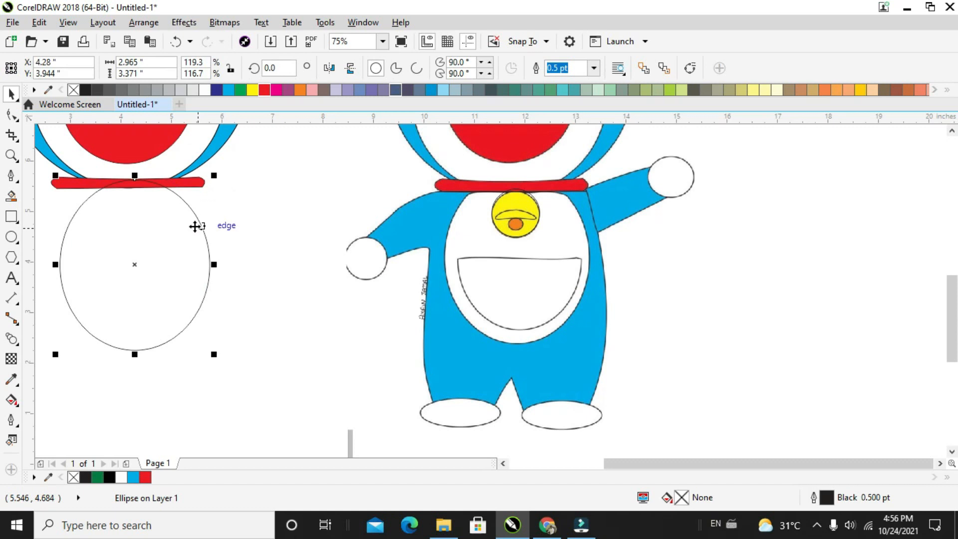
# Try to trim the red collar with the belly ellipse
pyautogui.keyDown('shift'); pyautogui.click(192, 183); pyautogui.keyUp('shift')
pyautogui.click(422, 69)
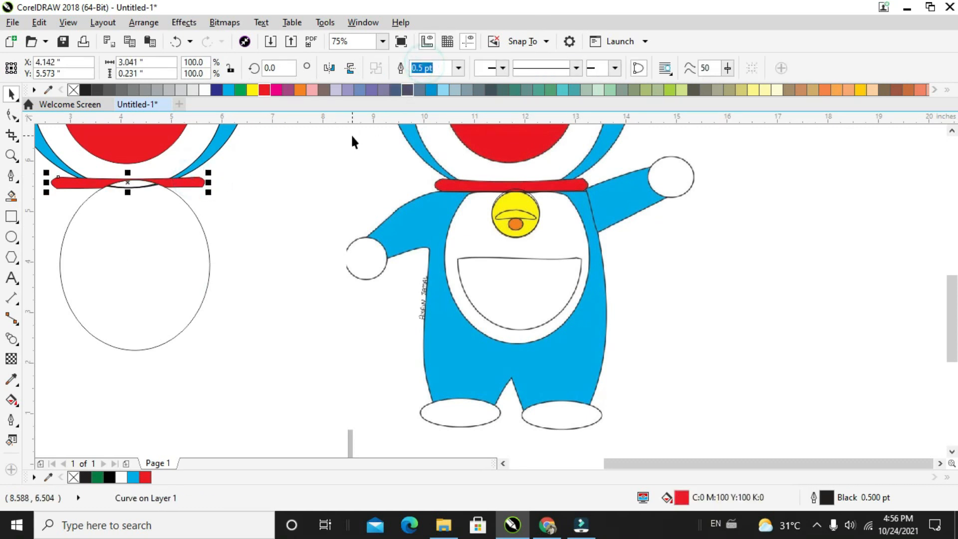
pyautogui.click(351, 138)
pyautogui.moveTo(191, 215); pyautogui.dragTo(195, 231)
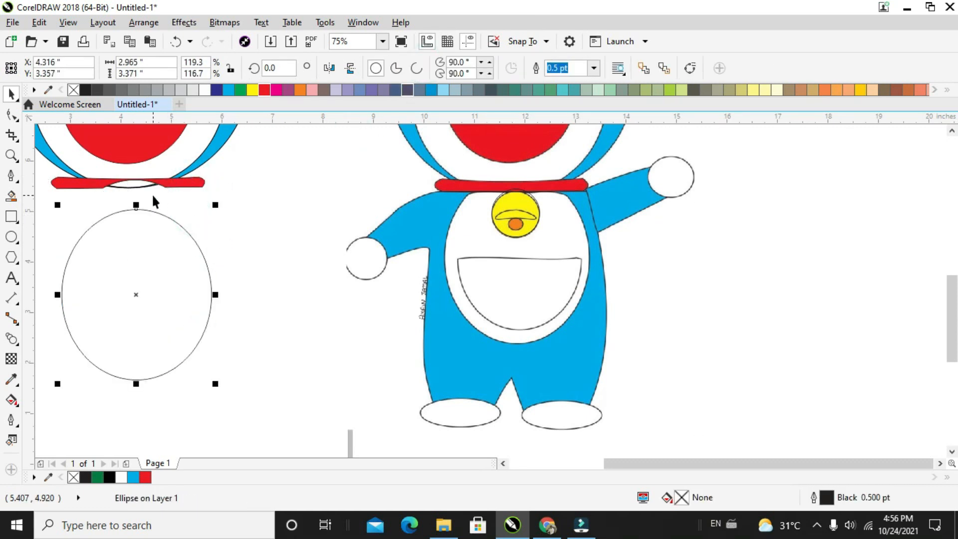
pyautogui.hotkey('ctrl', 'z')
pyautogui.hotkey('ctrl', 'z')
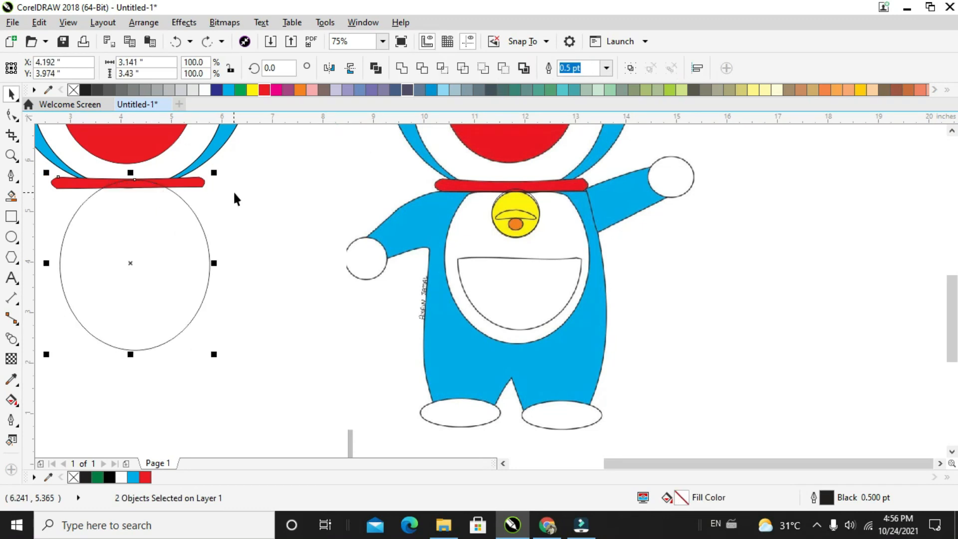
# Move the belly ellipse straight down until it is clear of the collar
pyautogui.click(234, 192)
pyautogui.click(189, 217)
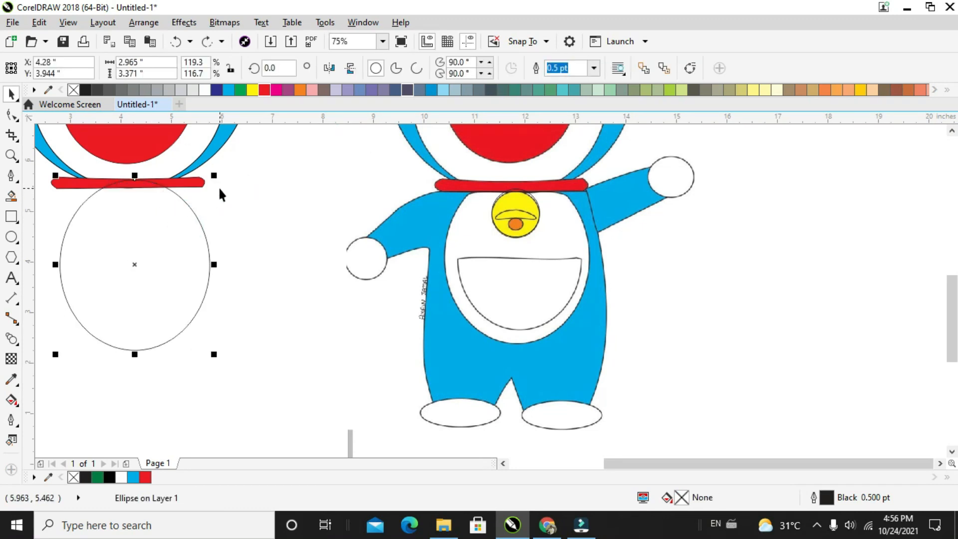
pyautogui.moveTo(193, 223); pyautogui.dragTo(194, 243)
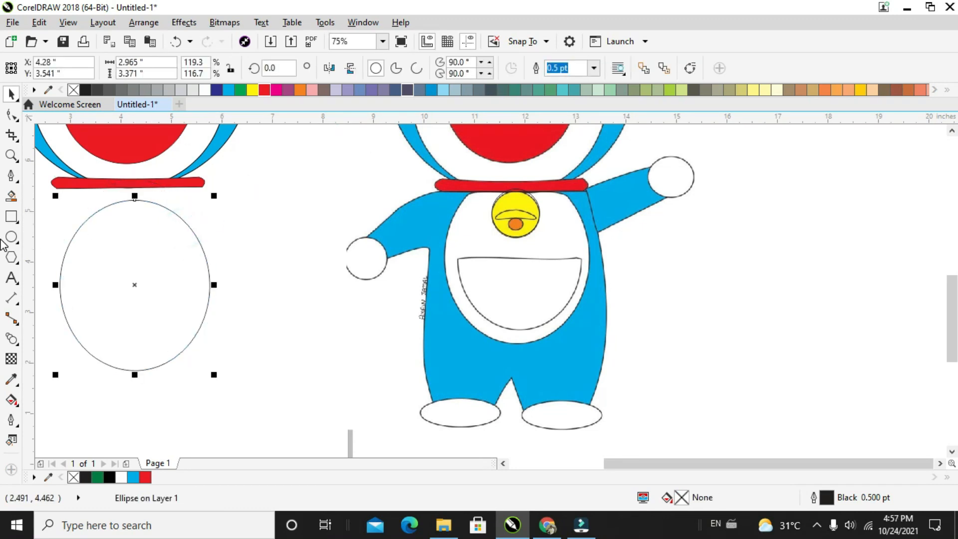
# Draw a rectangle about 2.61 by 0.42 inches across the upper end of the belly ellipse
pyautogui.click(11, 216)
pyautogui.moveTo(65, 201); pyautogui.dragTo(198, 221)
pyautogui.press('space')
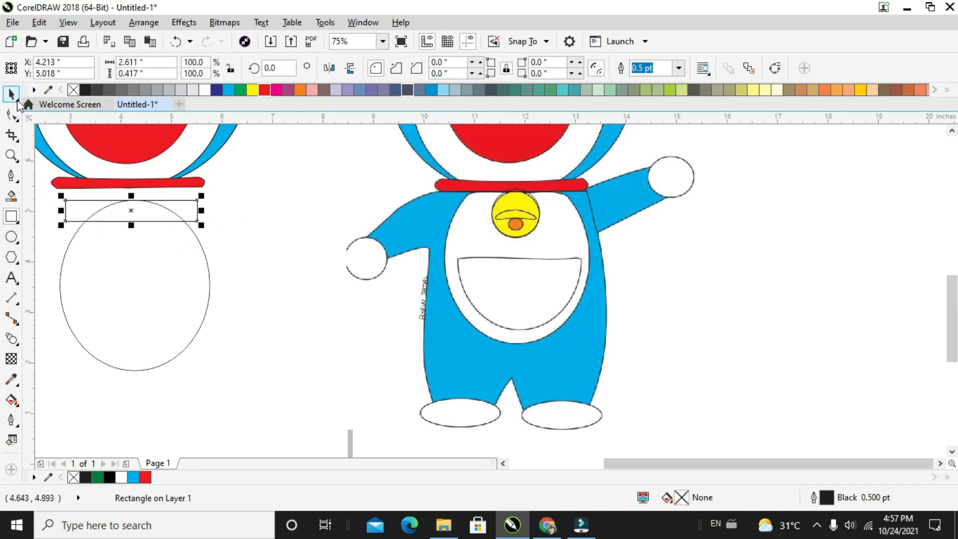
# Try to intersect the rectangle with the belly ellipse
pyautogui.keyDown('shift'); pyautogui.click(210, 294); pyautogui.keyUp('shift')
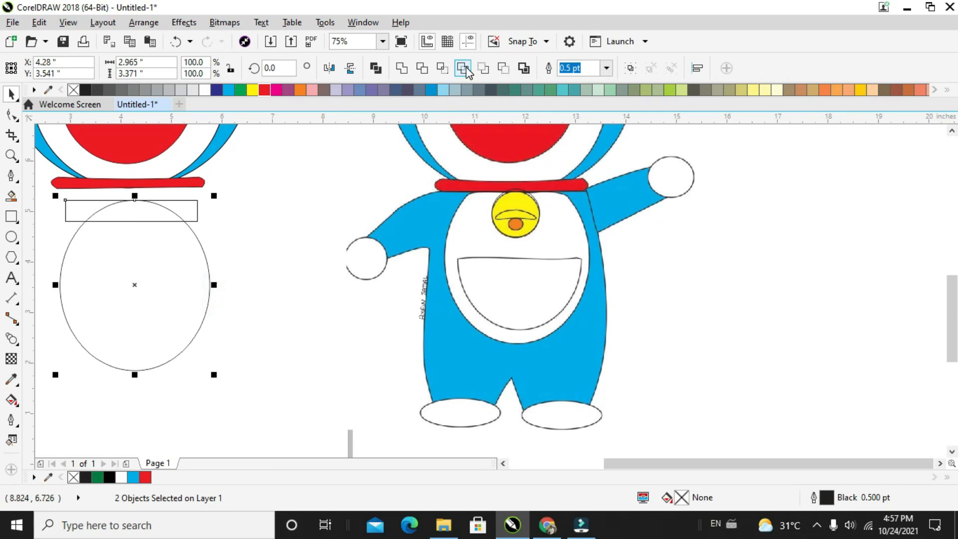
pyautogui.click(443, 68)
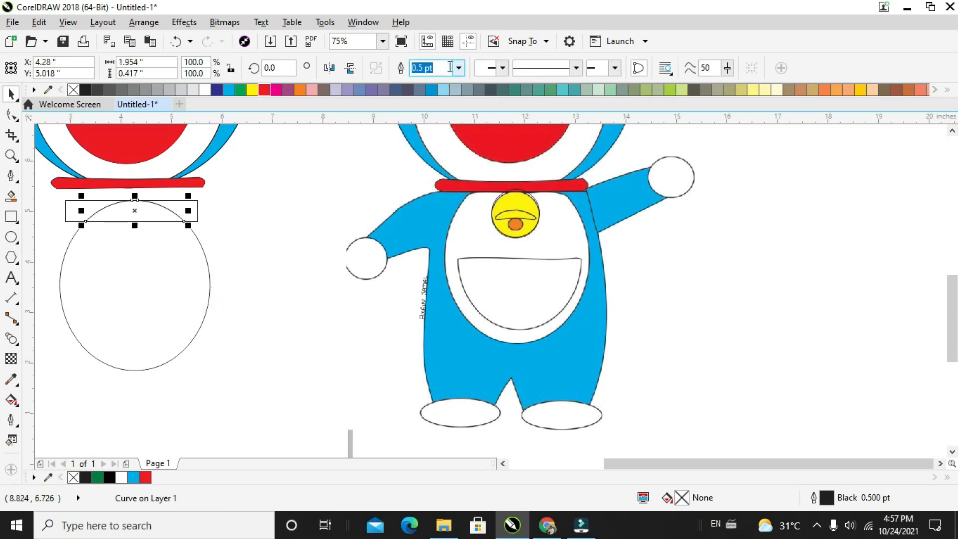
pyautogui.hotkey('ctrl', 'z')
pyautogui.click(252, 259)
# Try to cut the rectangle out of the belly ellipse with Back Minus Front
pyautogui.click(198, 214)
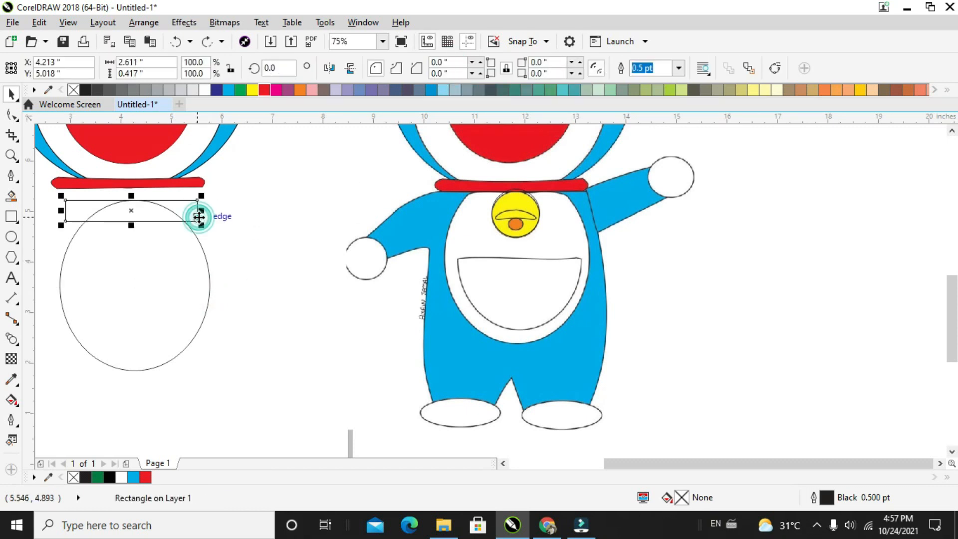
pyautogui.keyDown('shift'); pyautogui.click(206, 261); pyautogui.keyUp('shift')
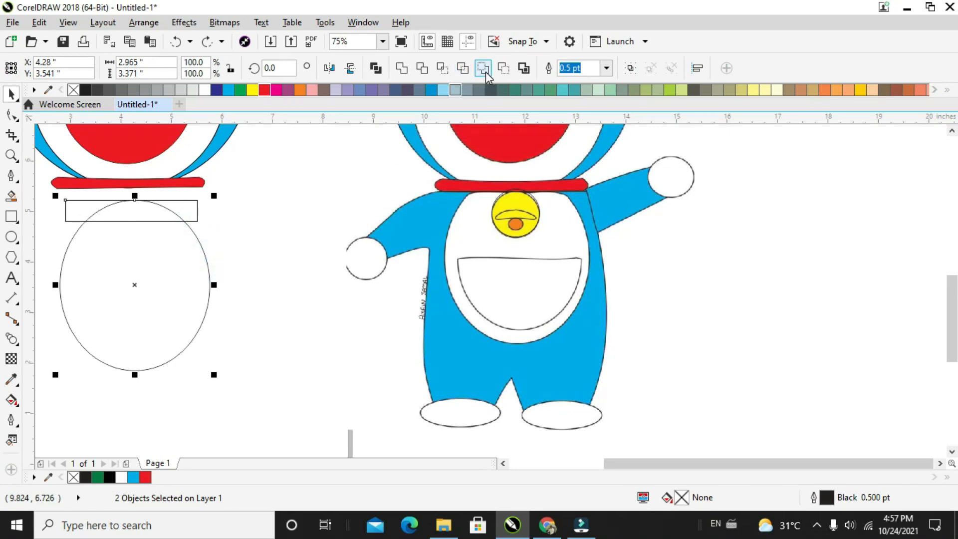
pyautogui.click(503, 70)
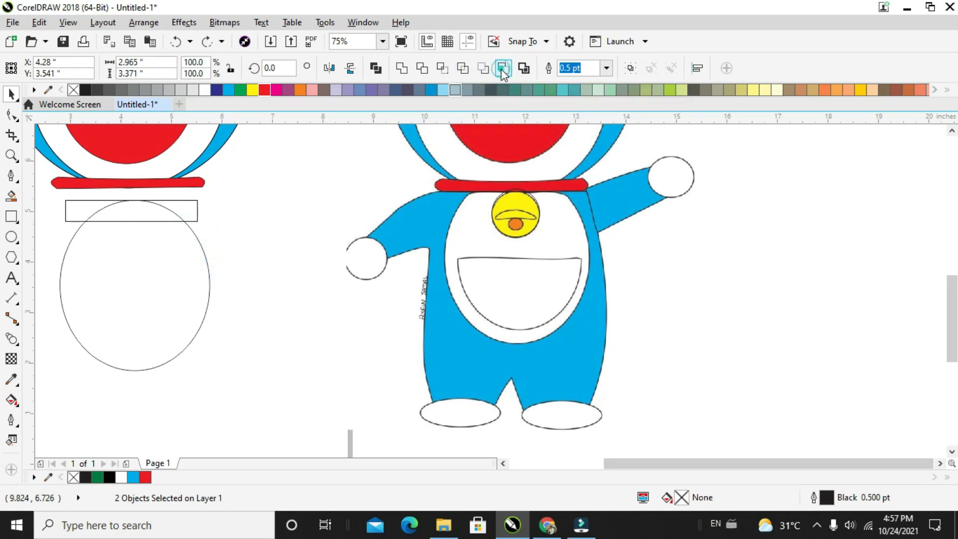
pyautogui.click(297, 199)
pyautogui.click(166, 278)
pyautogui.click(133, 295)
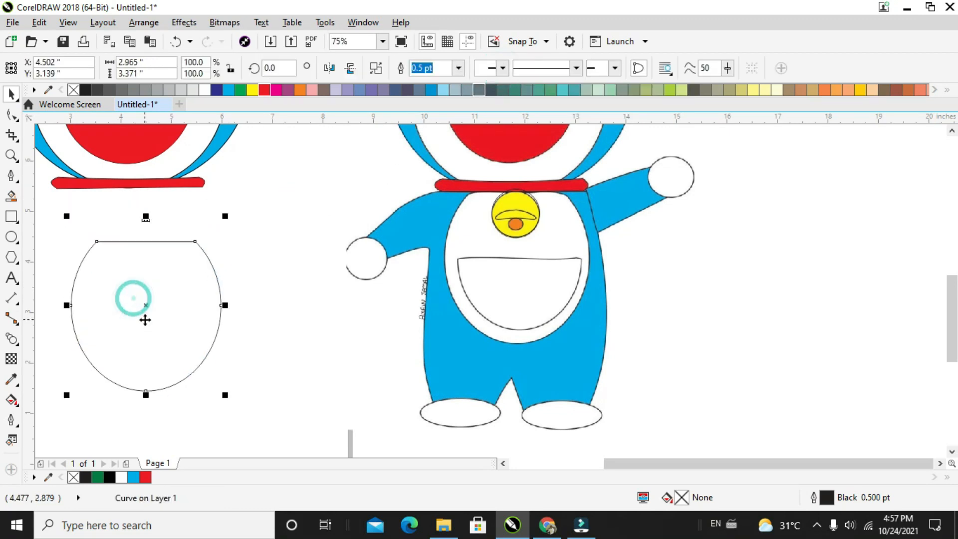
pyautogui.hotkey('ctrl', 'z')
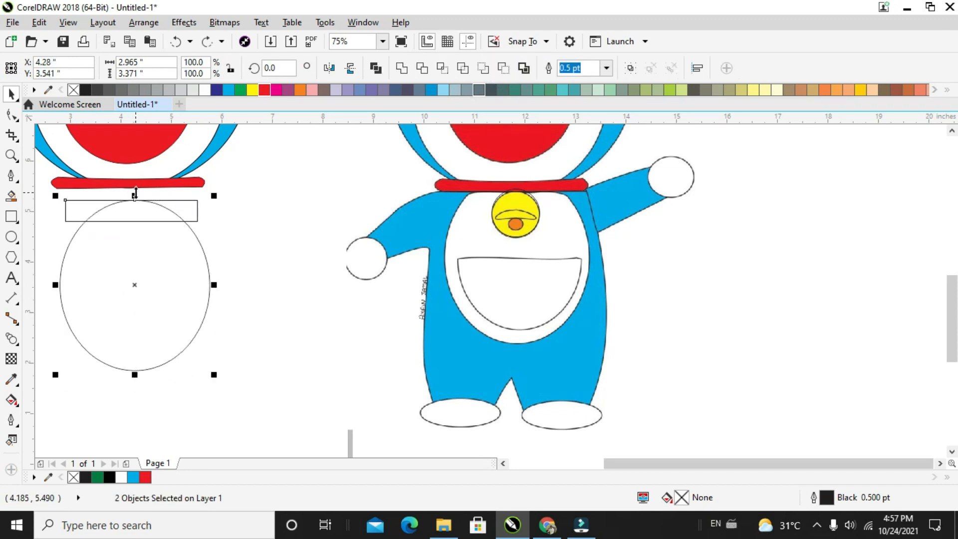
# Nudge the rectangle up slightly past the belly ellipse's upper edge and cut it out of the ellipse with Back Minus Front
pyautogui.moveTo(135, 194)
pyautogui.mouseDown()
pyautogui.moveTo(134, 183)
pyautogui.moveTo(134, 194)
pyautogui.mouseUp()
pyautogui.click(248, 219)
pyautogui.click(198, 215)
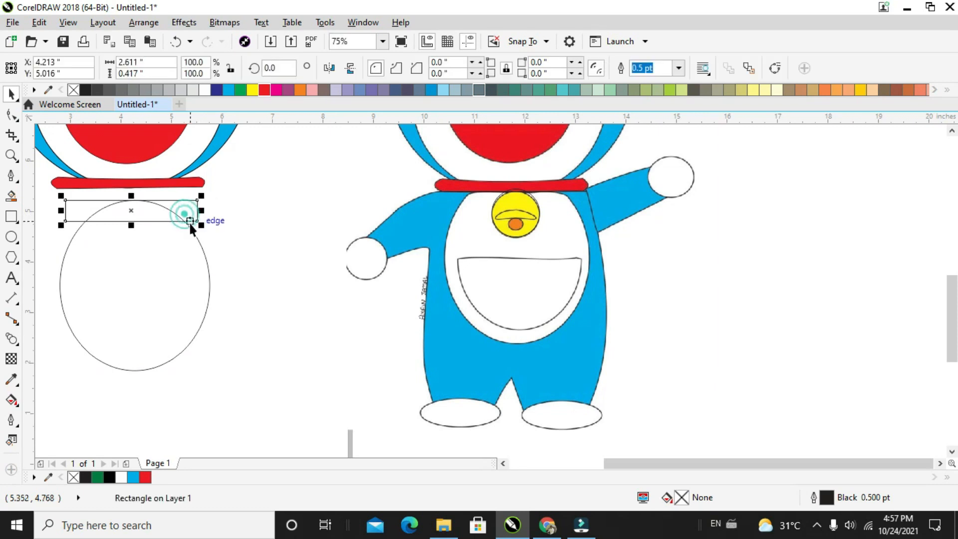
pyautogui.moveTo(131, 196)
pyautogui.mouseDown()
pyautogui.moveTo(131, 188)
pyautogui.moveTo(131, 197)
pyautogui.mouseUp()
pyautogui.scroll(2, 145, 228)
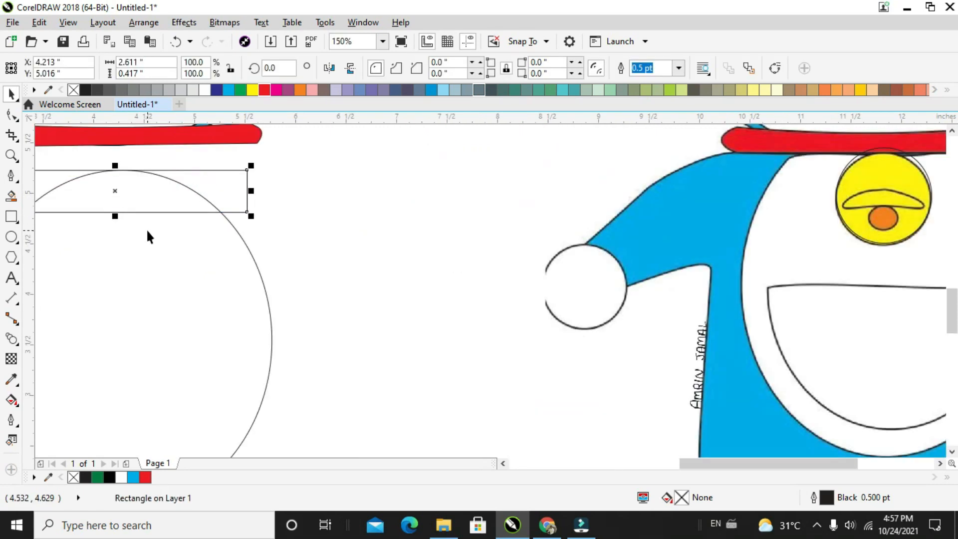
pyautogui.keyDown('shift'); pyautogui.click(248, 249); pyautogui.keyUp('shift')
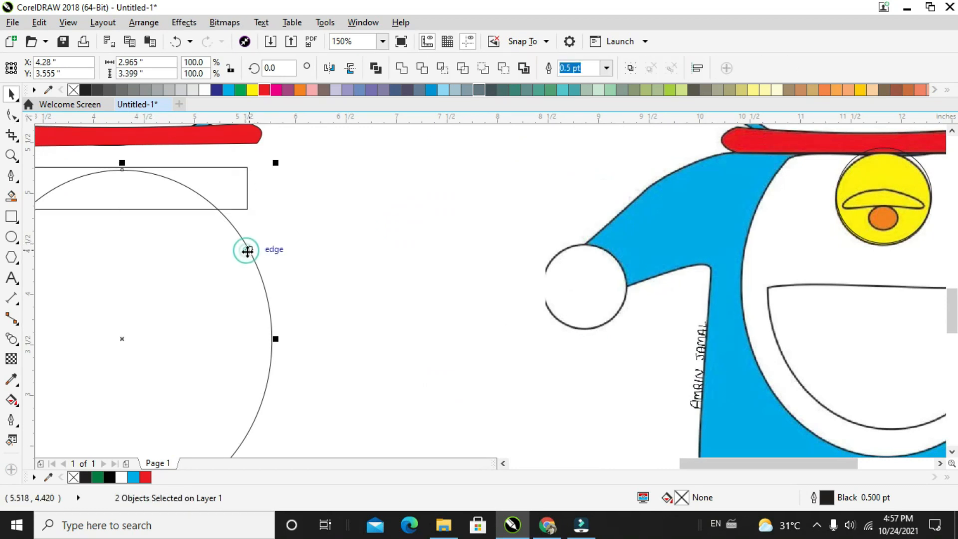
pyautogui.click(503, 69)
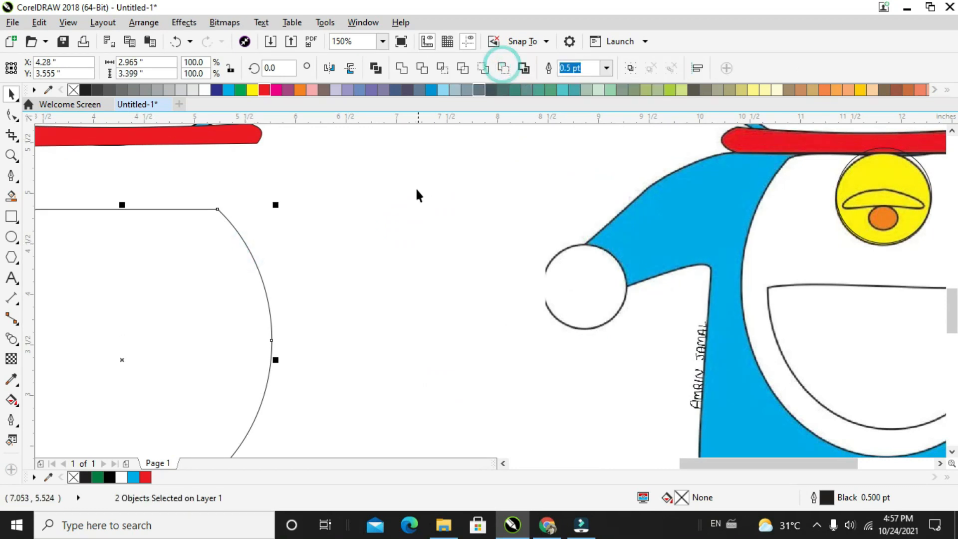
# Move the flat-topped belly shape up against the underside of the red collar
pyautogui.scroll(-2, 344, 212)
pyautogui.moveTo(261, 232); pyautogui.dragTo(265, 206)
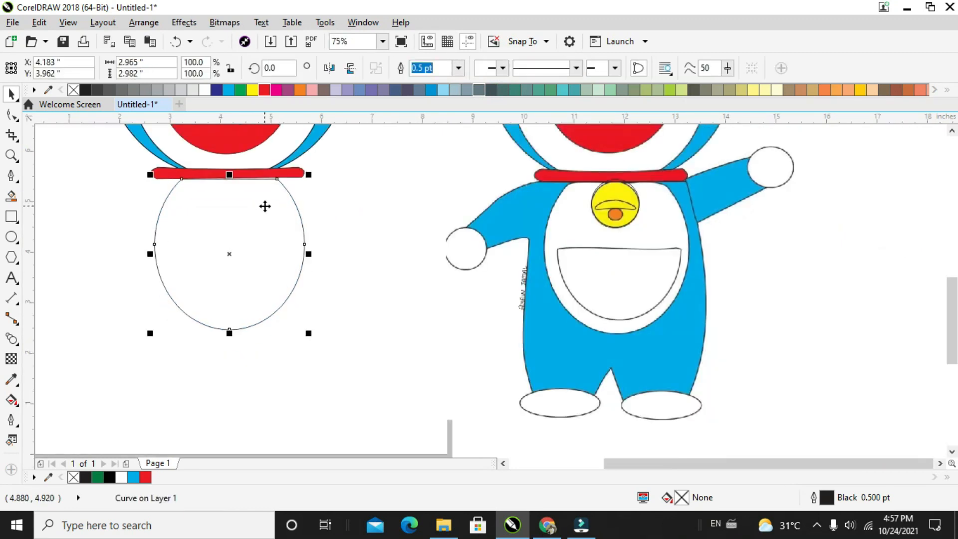
pyautogui.click(491, 197)
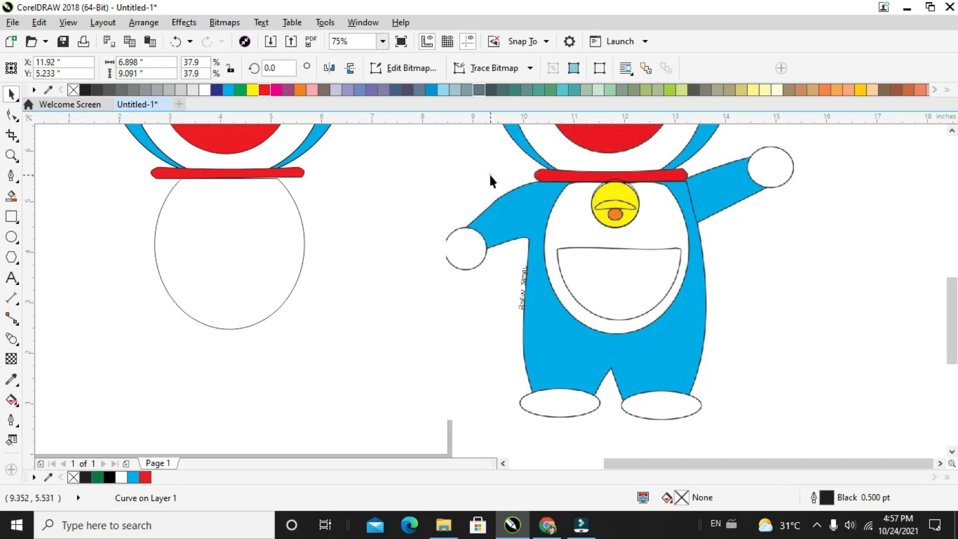
# Move the bell circle from the reference to just below the collar on the page and nudge it right to centre it on the belly
pyautogui.click(606, 193)
pyautogui.moveTo(606, 193); pyautogui.dragTo(216, 193)
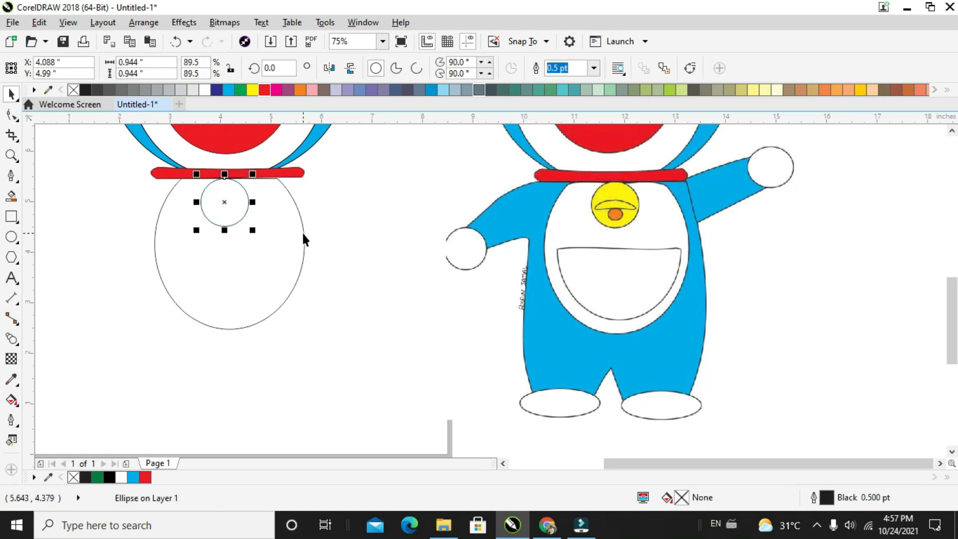
pyautogui.press('Right')
pyautogui.hotkey('ctrl', 'Right')
pyautogui.hotkey('ctrl', 'Right')
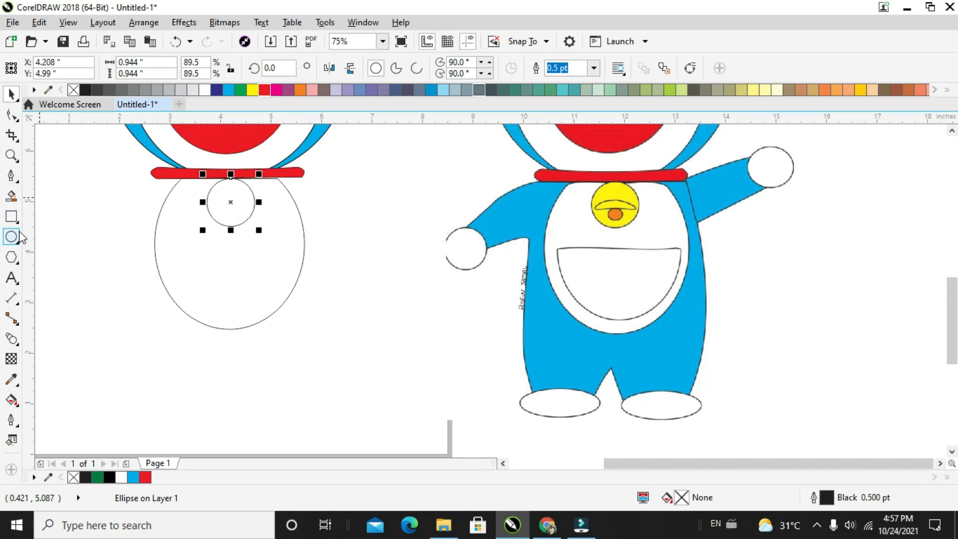
# Draw a small ellipse about 0.43 by 0.36 inches inside the lower half of the bell circle
pyautogui.hotkey('ctrl', 'j')
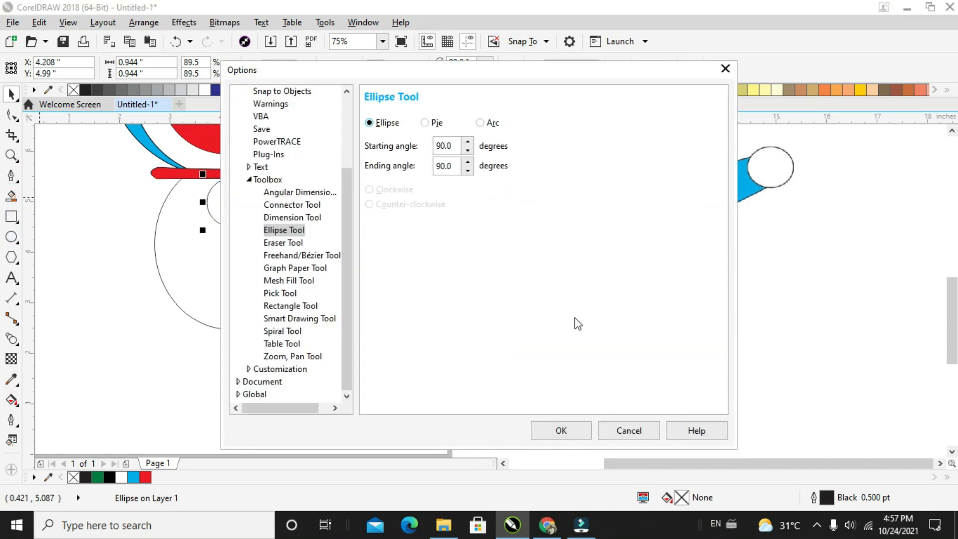
pyautogui.click(627, 430)
pyautogui.press('F7')
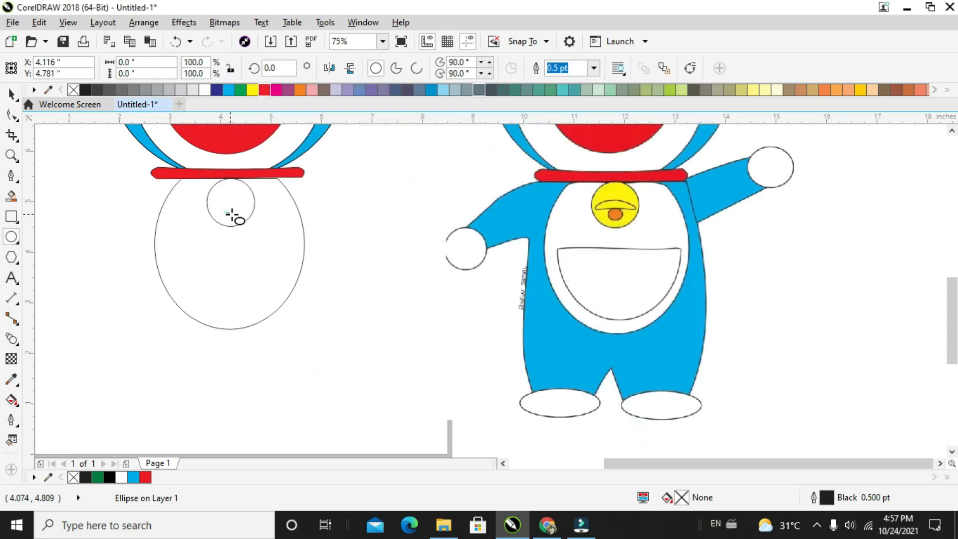
pyautogui.moveTo(226, 213)
pyautogui.mouseDown()
pyautogui.moveTo(246, 230)
pyautogui.moveTo(230, 214)
pyautogui.mouseUp()
pyautogui.click(18, 101)
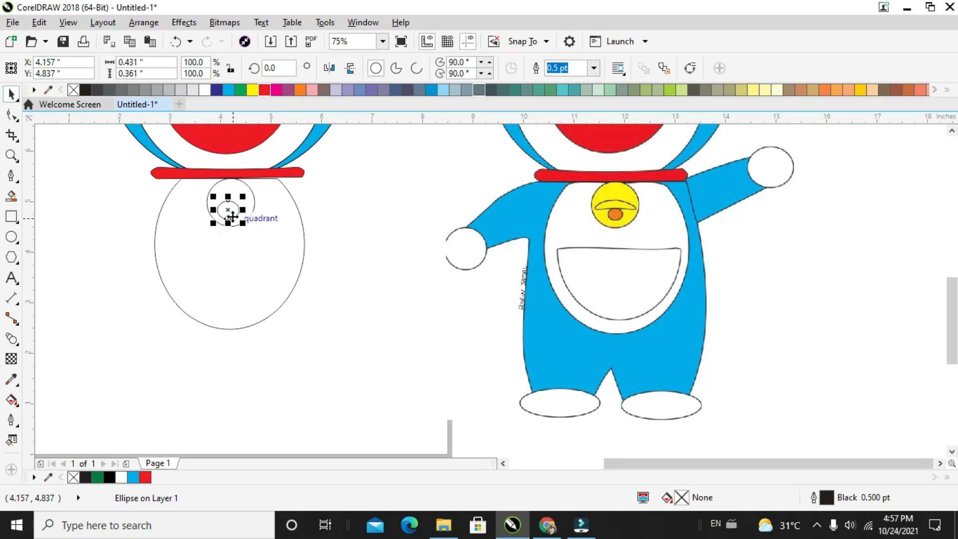
# Fill the small ellipse red and the bell circle yellow, shifting the ellipse slightly down inside the bell
pyautogui.click(259, 89)
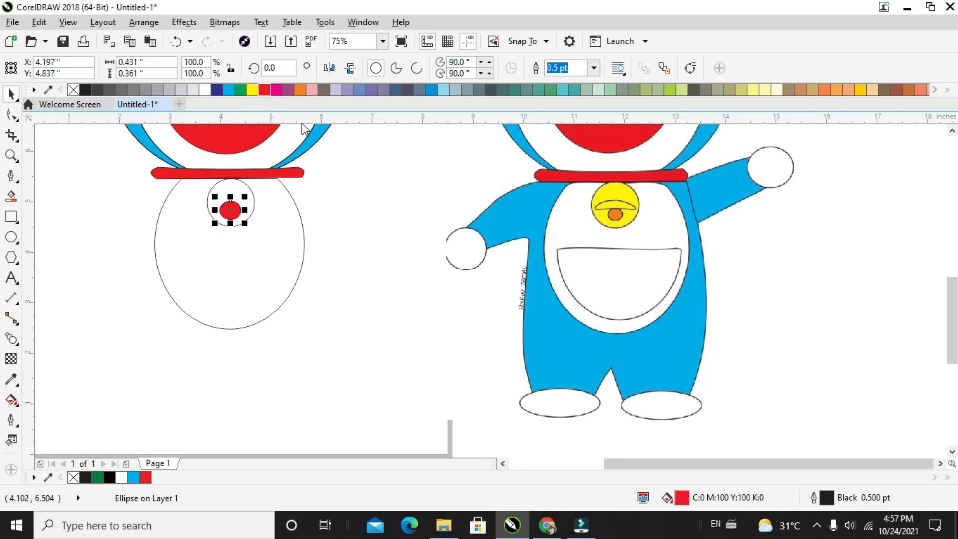
pyautogui.click(250, 199)
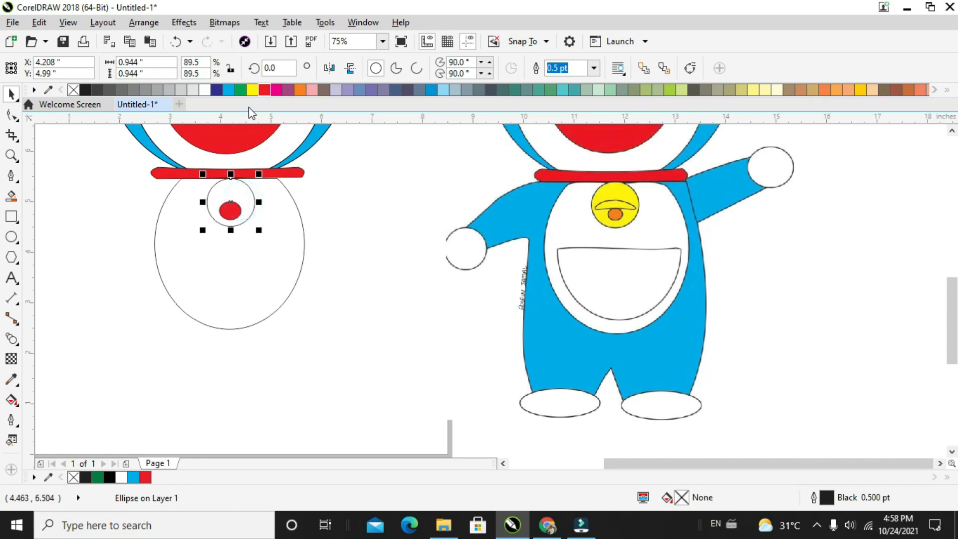
pyautogui.click(243, 210)
pyautogui.moveTo(238, 213); pyautogui.dragTo(239, 214)
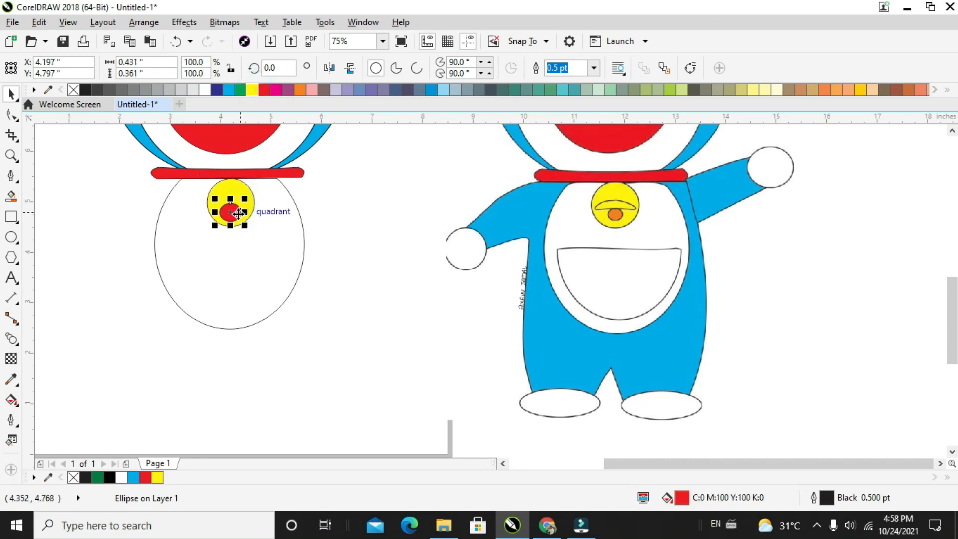
# Make a flattened copy of the bell circle, narrowed to about 0.64 by 0.24 inches, above the red ellipse
pyautogui.click(231, 196)
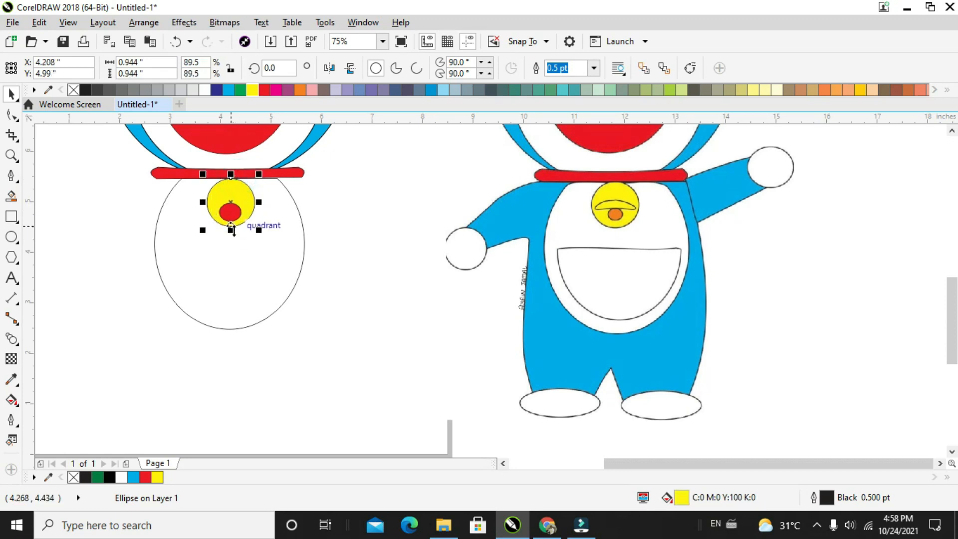
pyautogui.moveTo(230, 229); pyautogui.dragTo(257, 201)
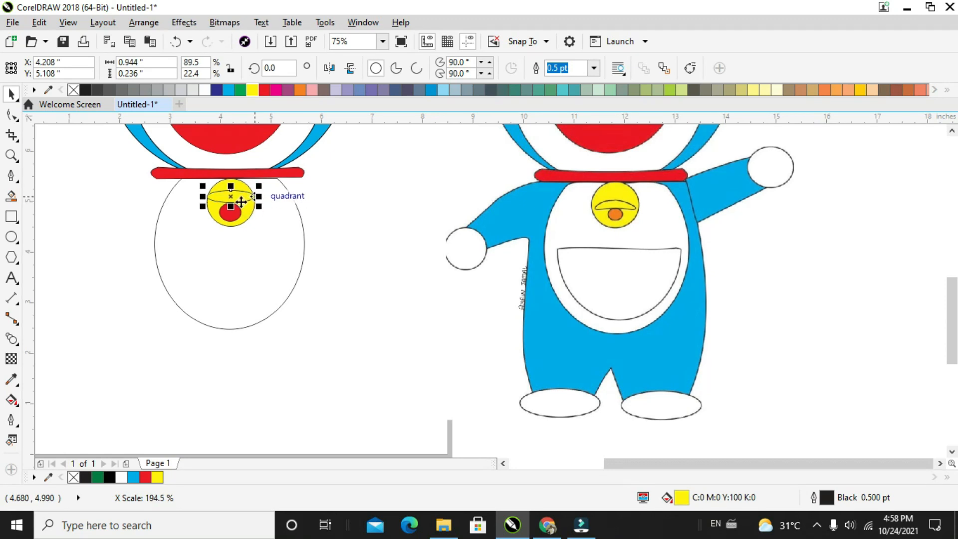
pyautogui.scroll(3, 232, 200)
pyautogui.moveTo(327, 186); pyautogui.dragTo(295, 187)
pyautogui.moveTo(128, 187); pyautogui.dragTo(156, 187)
# Convert the flattened ellipse to curves and raise its lowest node until the underside is straight
pyautogui.click(11, 115)
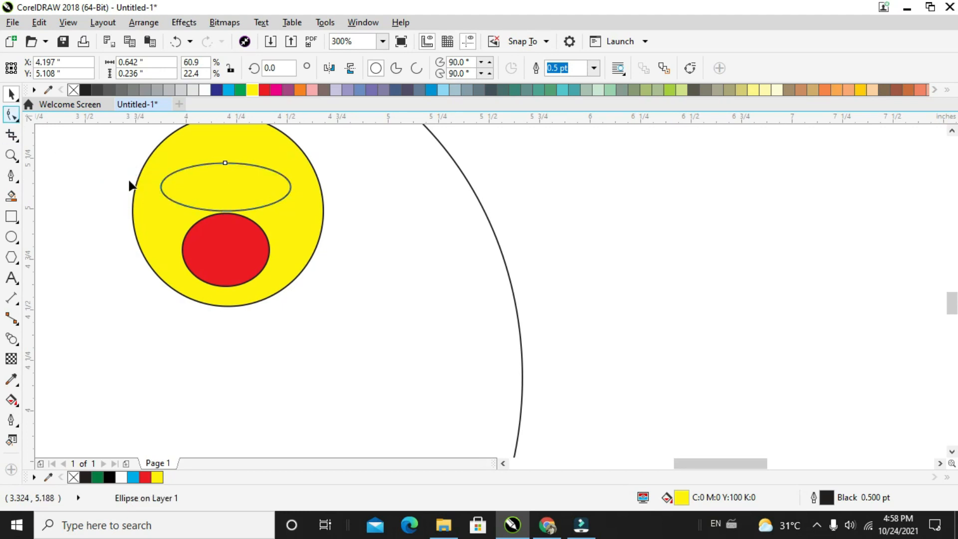
pyautogui.click(228, 213)
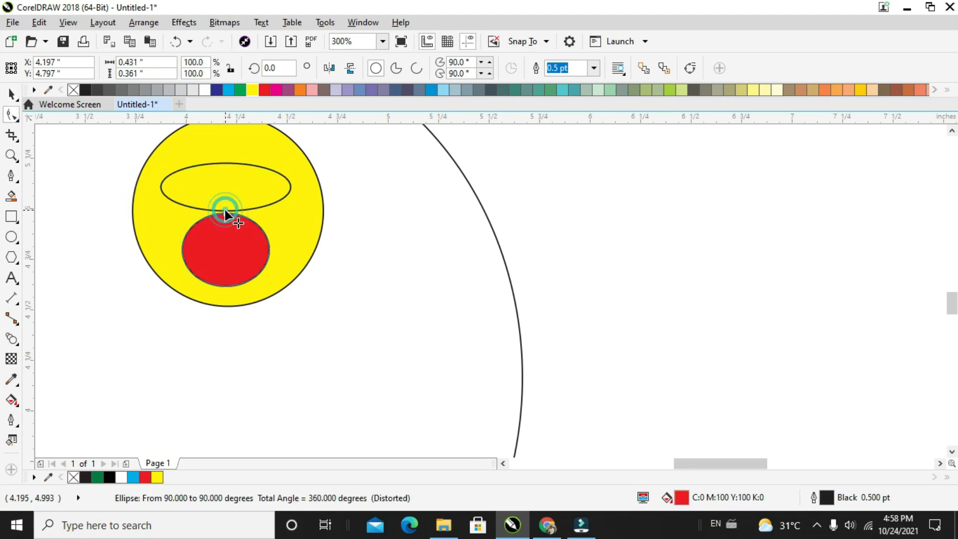
pyautogui.click(201, 210)
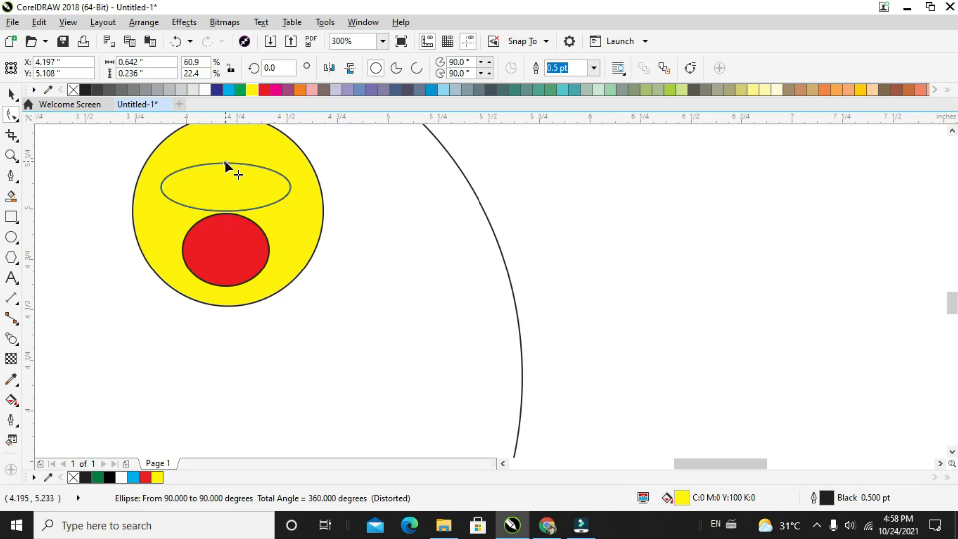
pyautogui.click(11, 94)
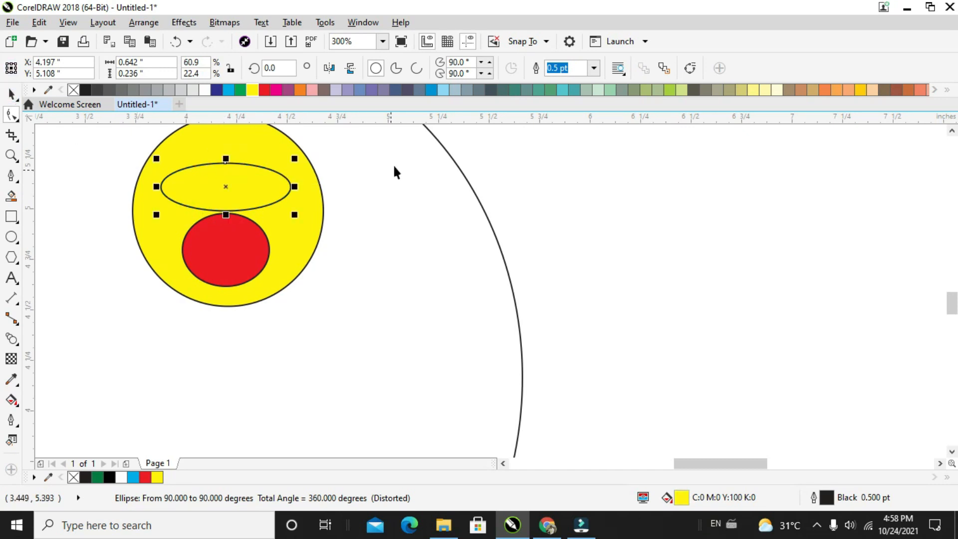
pyautogui.hotkey('ctrl', 'q')
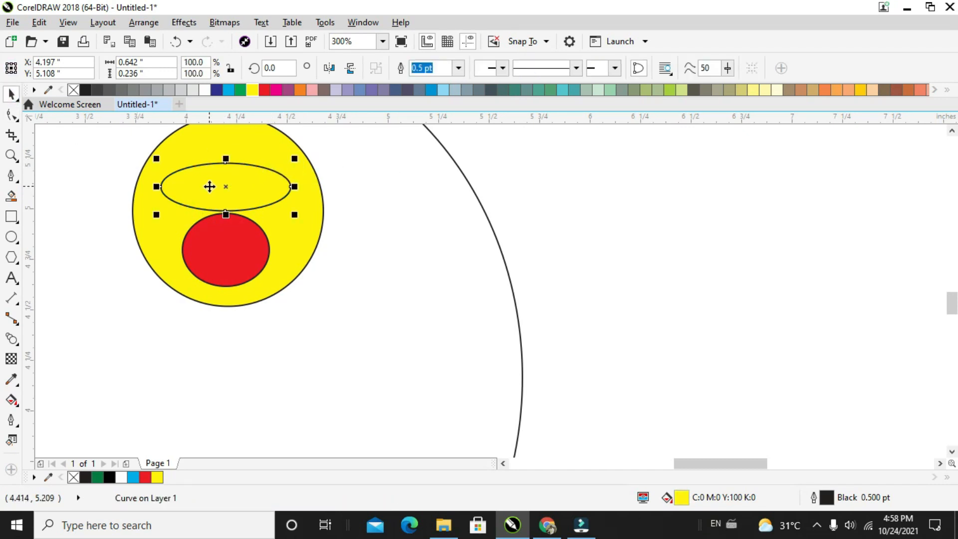
pyautogui.click(11, 115)
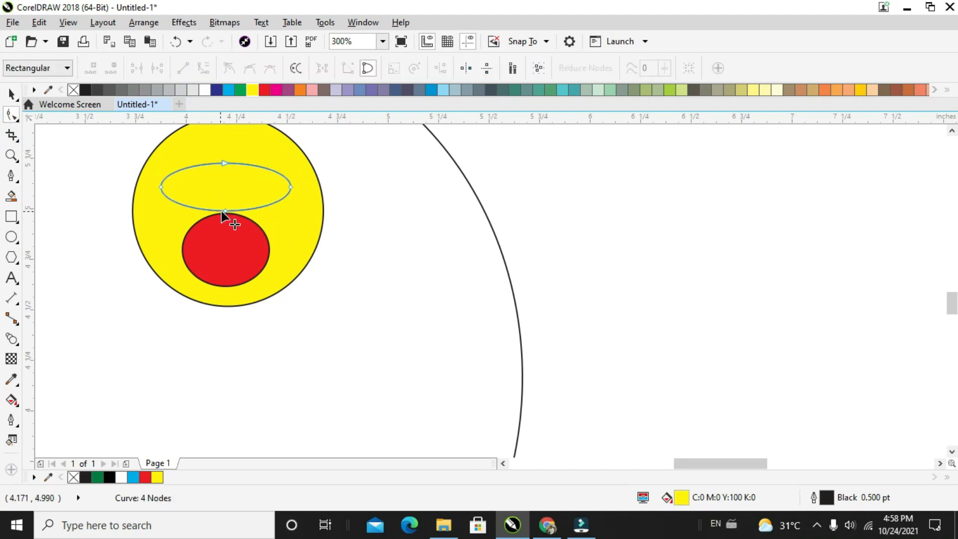
pyautogui.moveTo(221, 211); pyautogui.dragTo(222, 196)
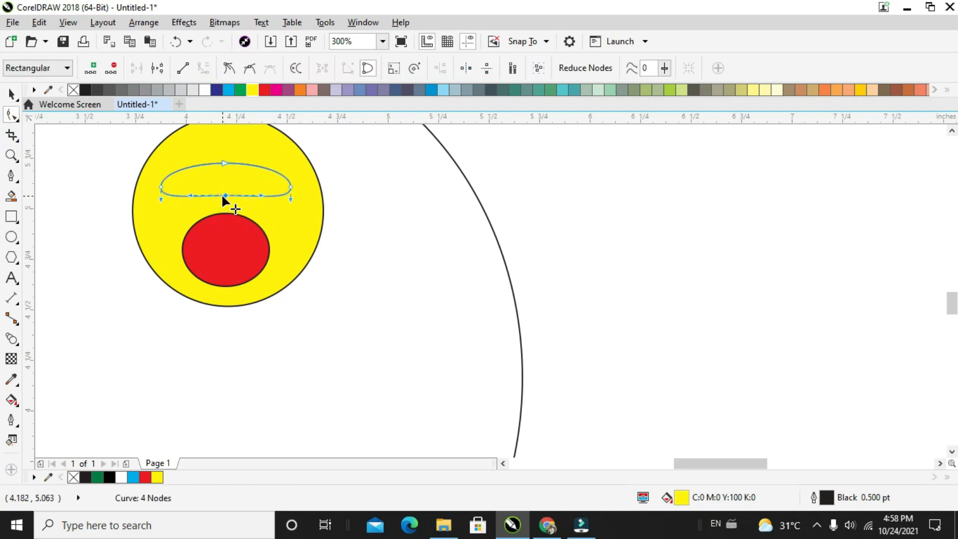
# Lower the flat-bottomed shape so it sits centred just above the red ellipse in the bell
pyautogui.scroll(-1, 222, 196)
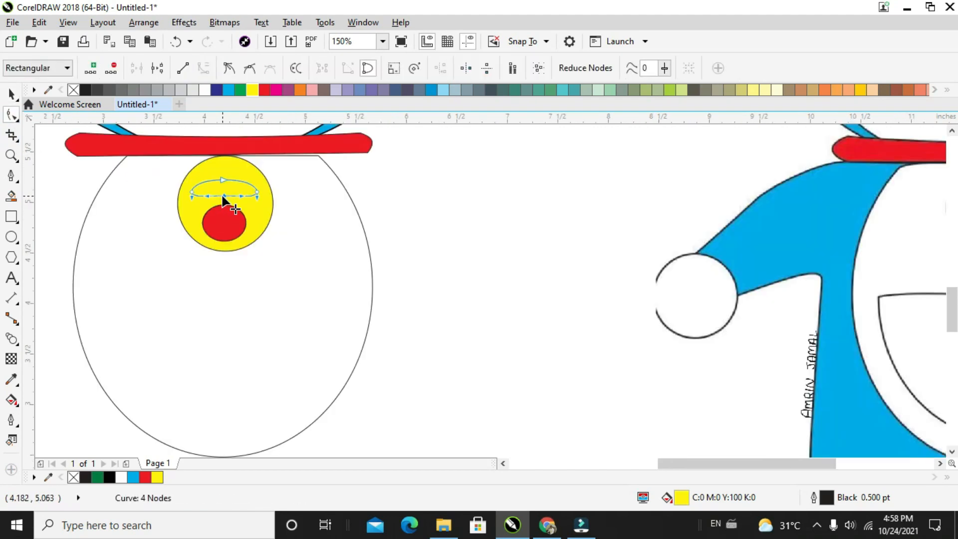
pyautogui.click(11, 94)
pyautogui.moveTo(215, 195)
pyautogui.mouseDown()
pyautogui.moveTo(208, 184)
pyautogui.moveTo(210, 195)
pyautogui.mouseUp()
pyautogui.click(432, 249)
pyautogui.scroll(-1, 432, 249)
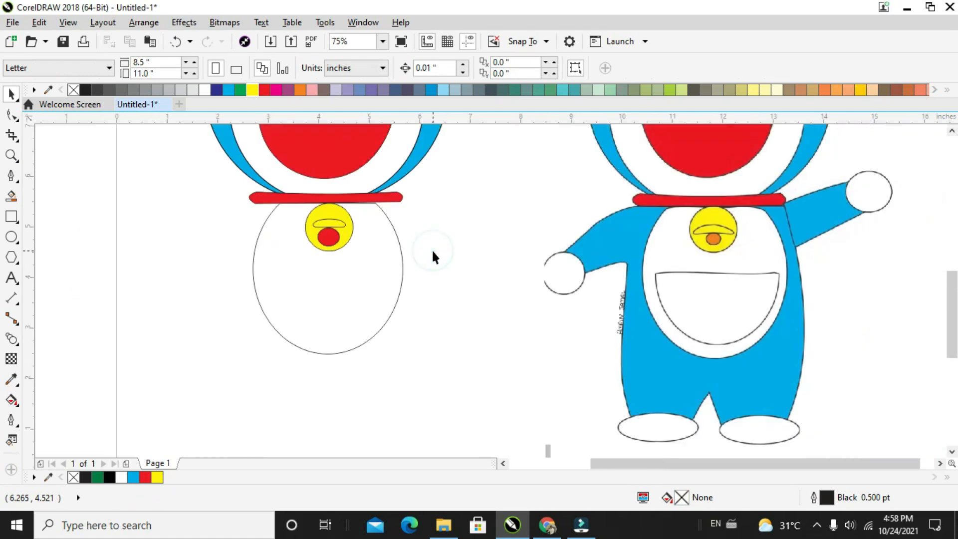
# Copy the belly shape beside the character and cut off its upper half with an overlapping rectangle using Back Minus Front
pyautogui.click(398, 253)
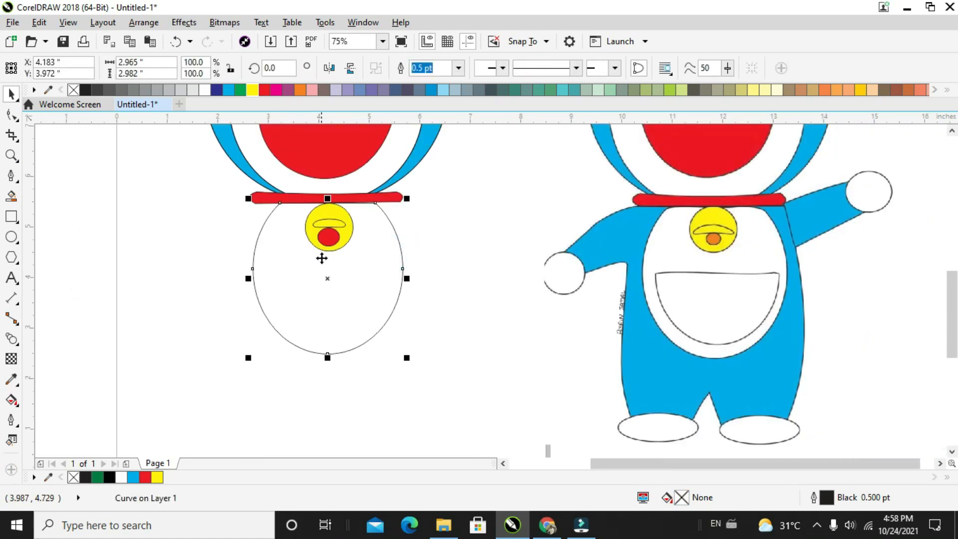
pyautogui.moveTo(322, 258); pyautogui.dragTo(114, 312)
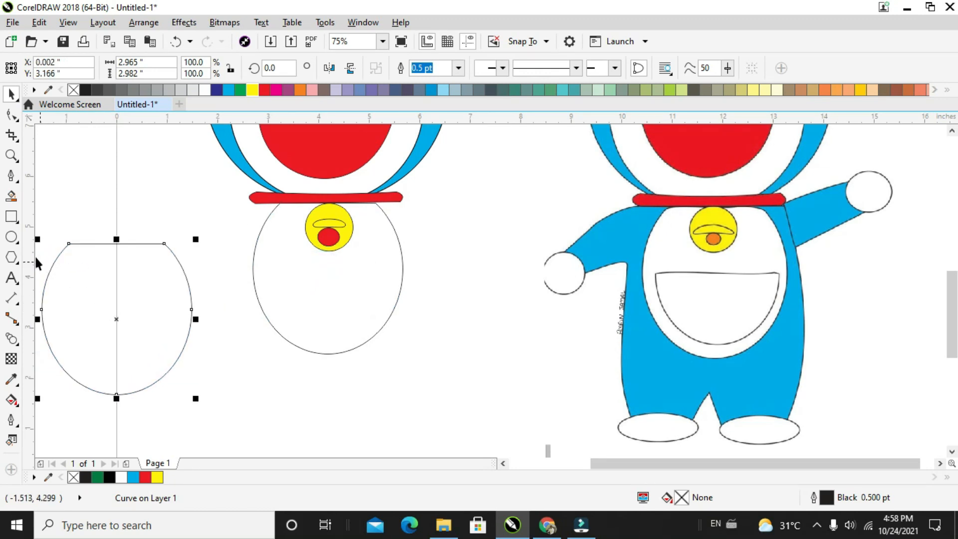
pyautogui.click(11, 217)
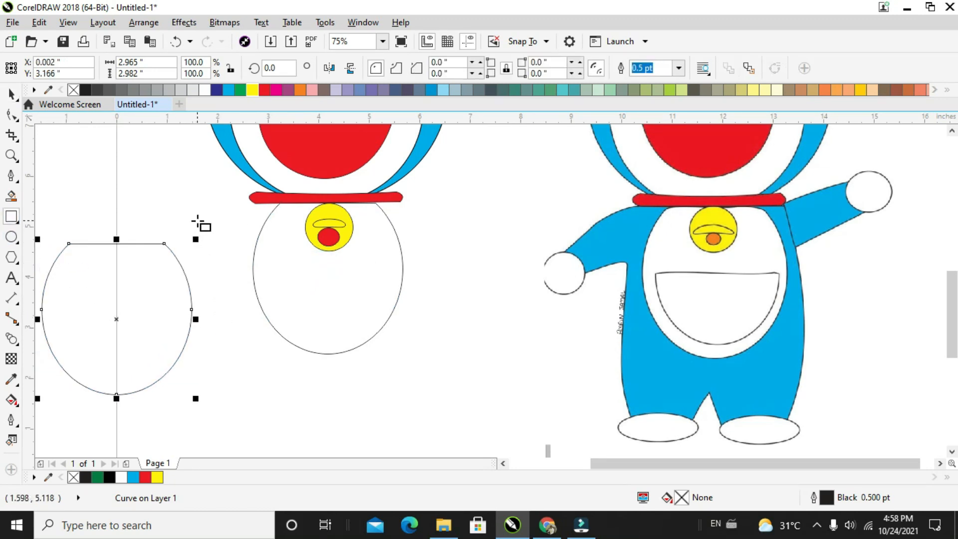
pyautogui.moveTo(197, 220); pyautogui.dragTo(47, 316)
pyautogui.click(12, 95)
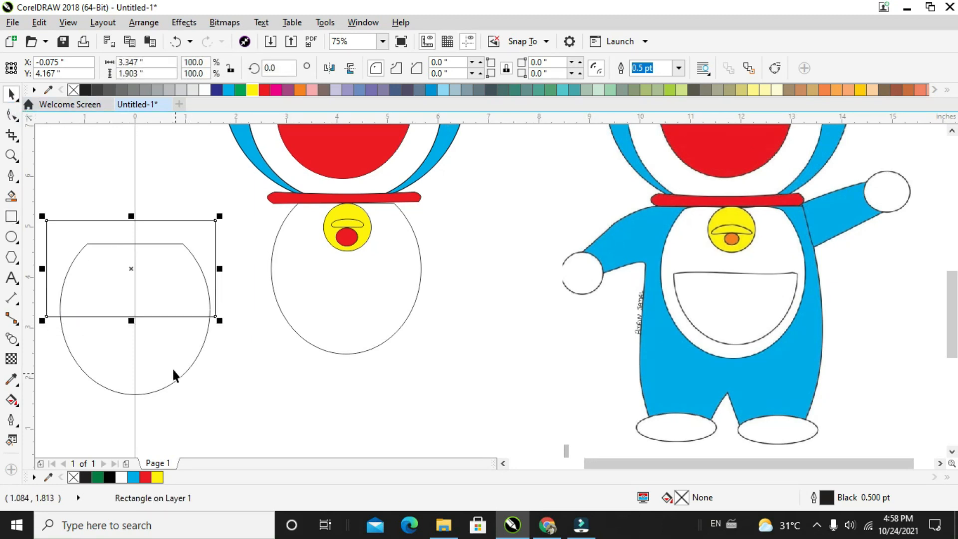
pyautogui.keyDown('shift'); pyautogui.click(166, 355); pyautogui.keyUp('shift')
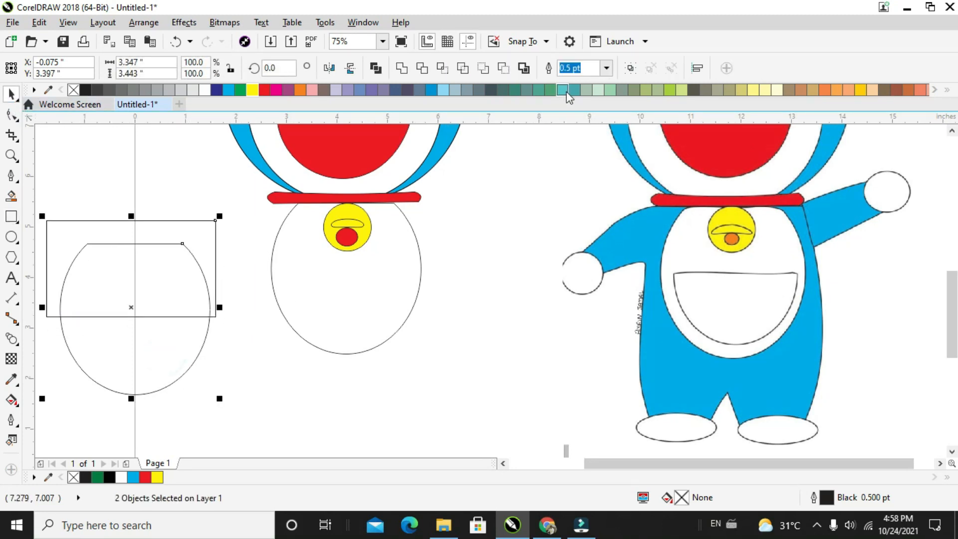
pyautogui.click(503, 68)
# Place the half-round shape on the lower belly and scale it down to fit centred inside as the pocket
pyautogui.moveTo(191, 366); pyautogui.dragTo(360, 301)
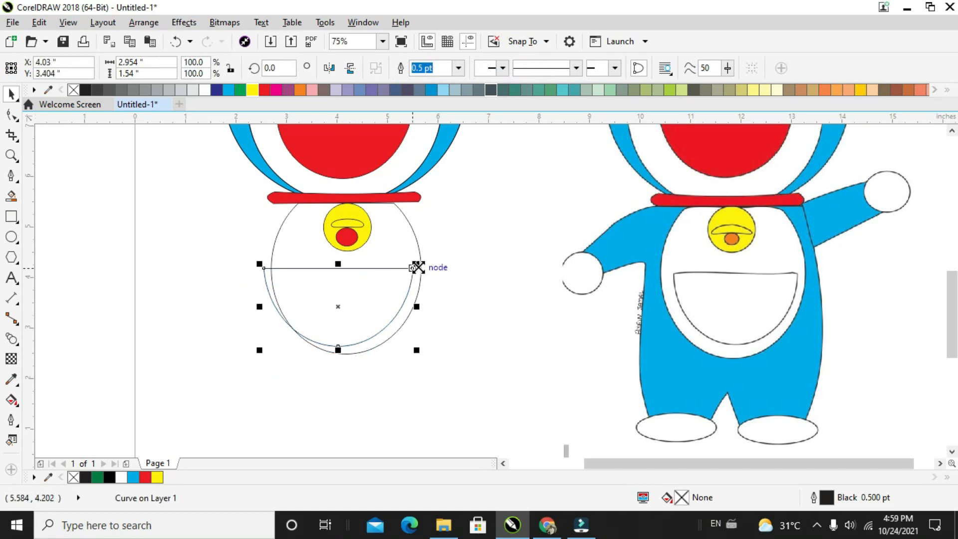
pyautogui.moveTo(416, 264); pyautogui.dragTo(407, 269)
pyautogui.moveTo(357, 309); pyautogui.dragTo(376, 323)
pyautogui.click(482, 251)
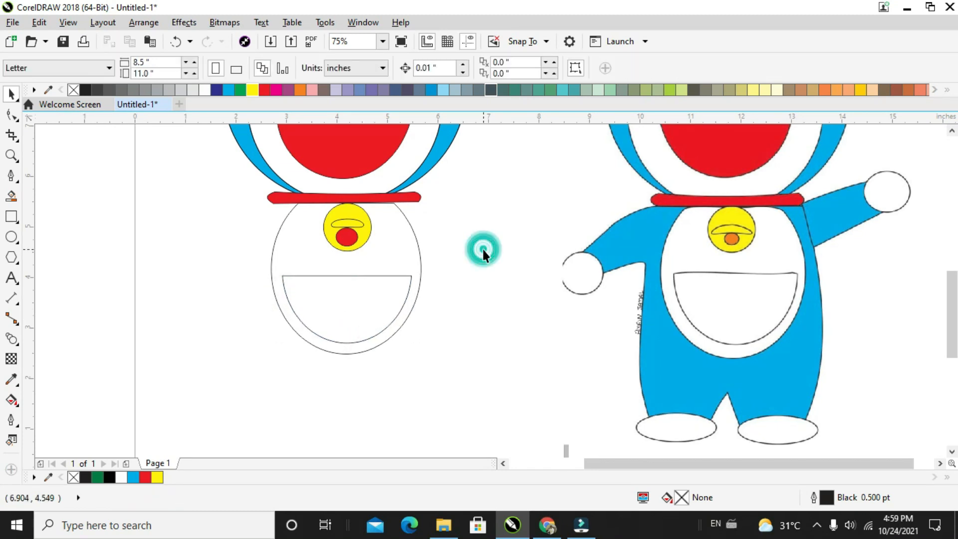
# Start a straight-segment Pen outline on the reference body from the collar's left end around the lowered arm to the left foot
pyautogui.click(11, 175)
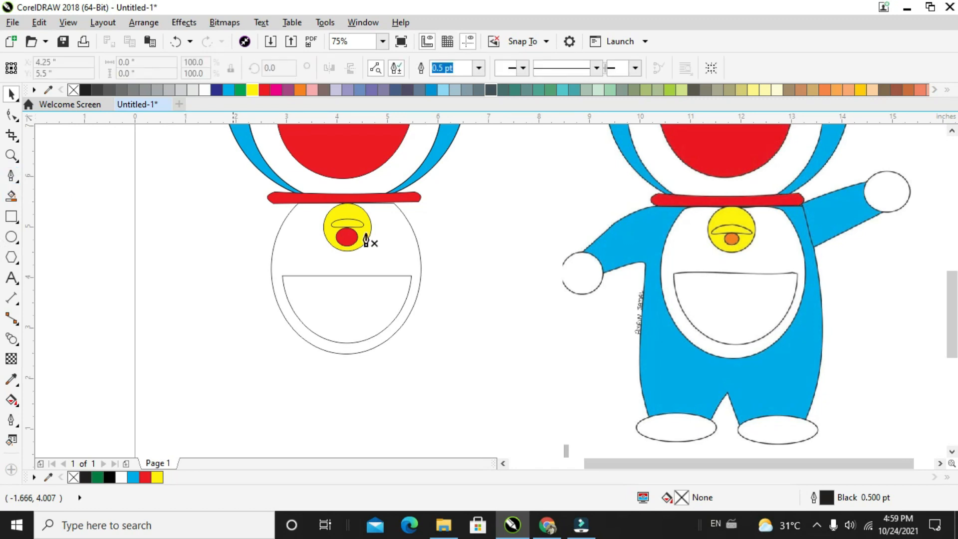
pyautogui.click(656, 207)
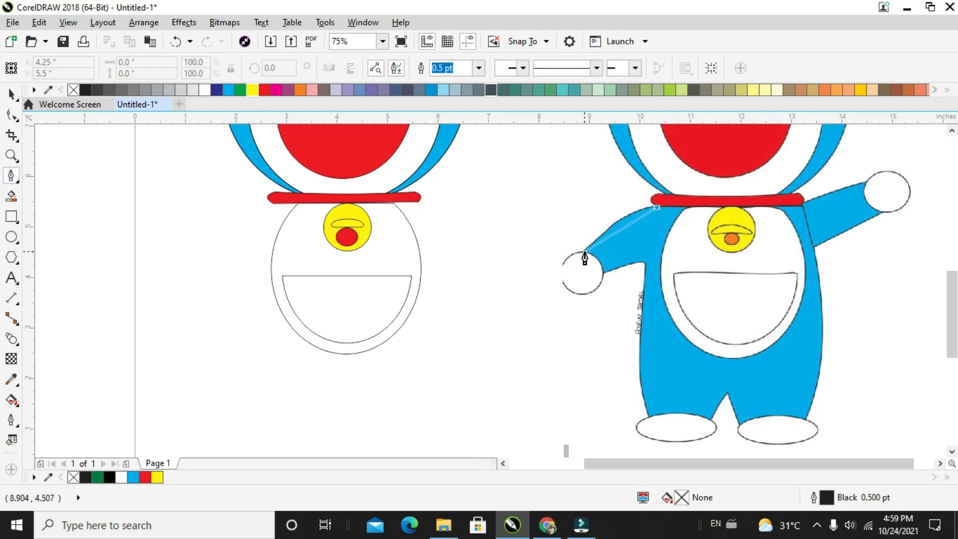
pyautogui.click(584, 252)
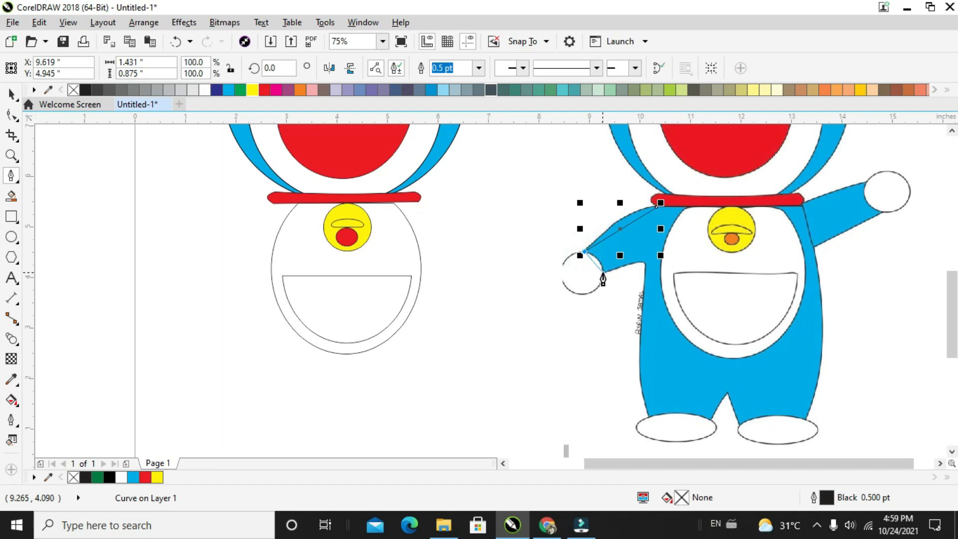
pyautogui.click(604, 275)
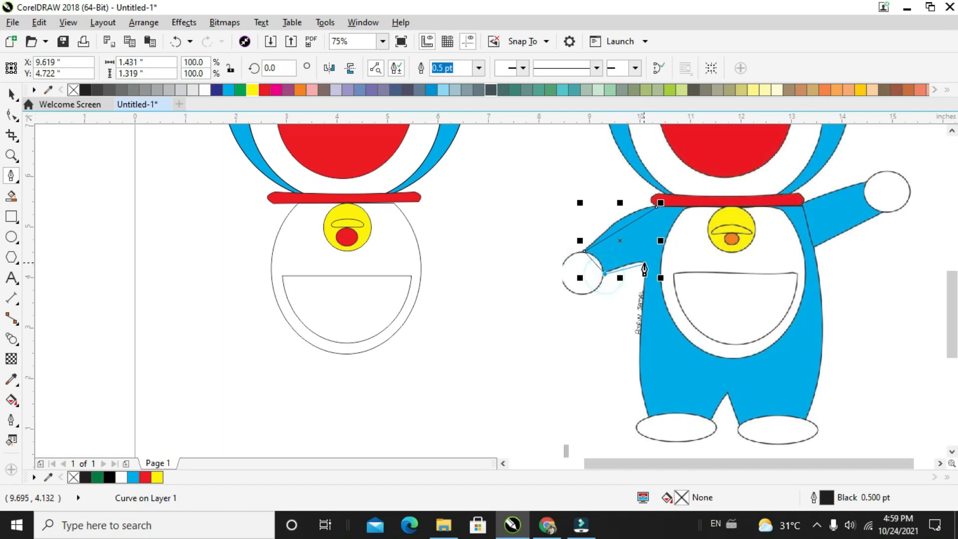
pyautogui.click(646, 264)
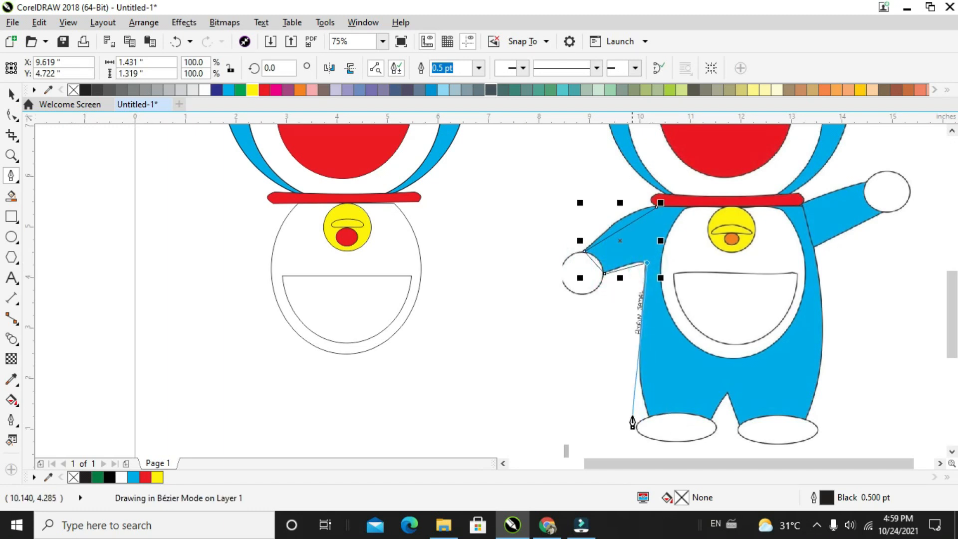
pyautogui.click(647, 418)
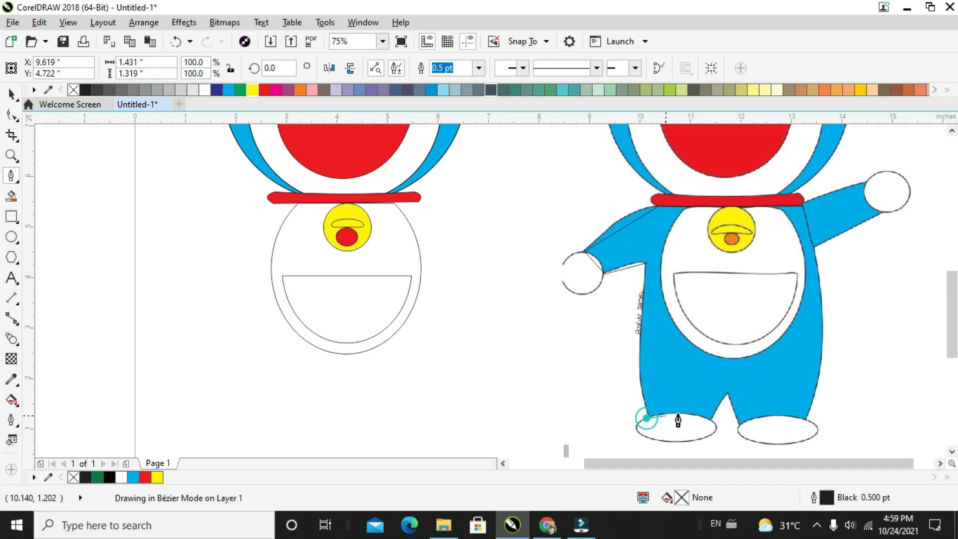
pyautogui.click(711, 420)
# Continue the outline through the crotch, right leg and raised arm, closing it at the collar as a shape about 5.82 by 4.78 inches
pyautogui.click(728, 393)
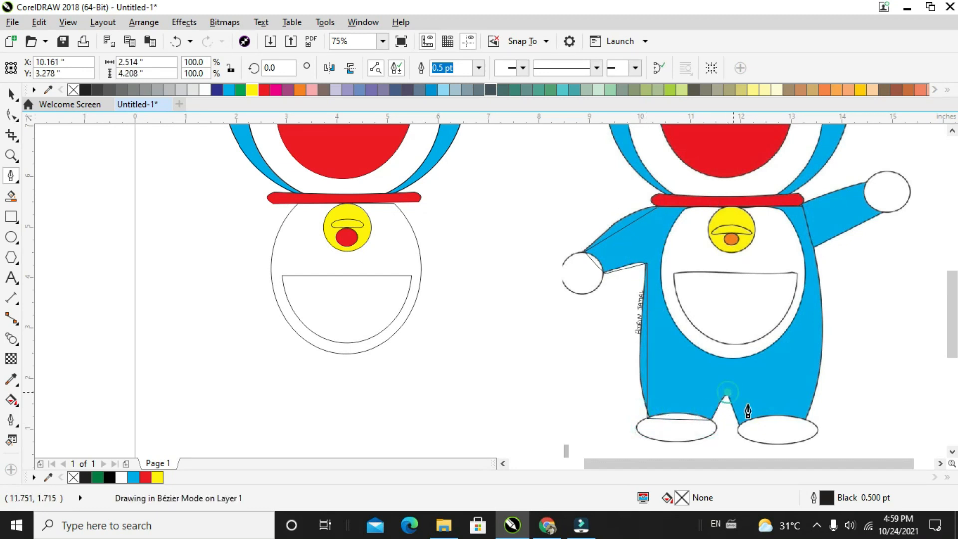
pyautogui.click(739, 423)
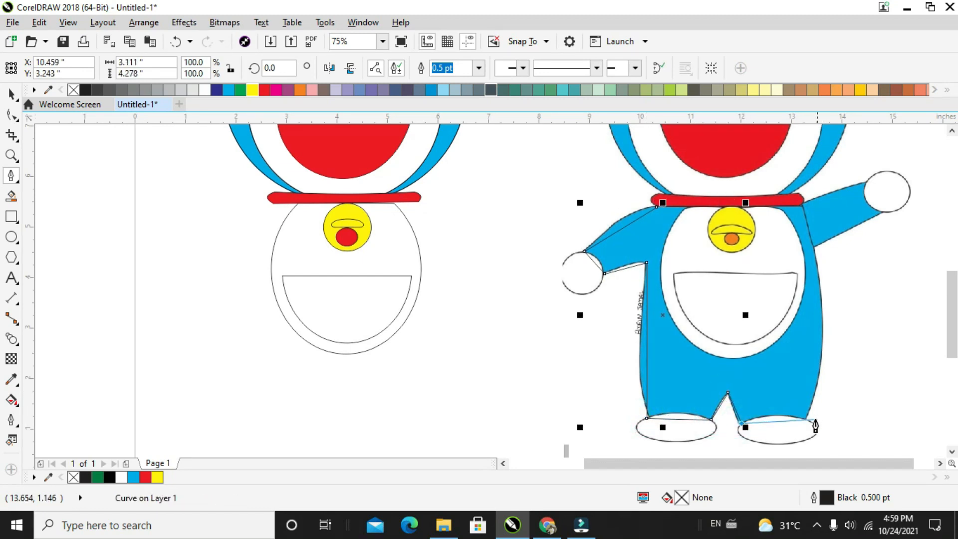
pyautogui.click(807, 421)
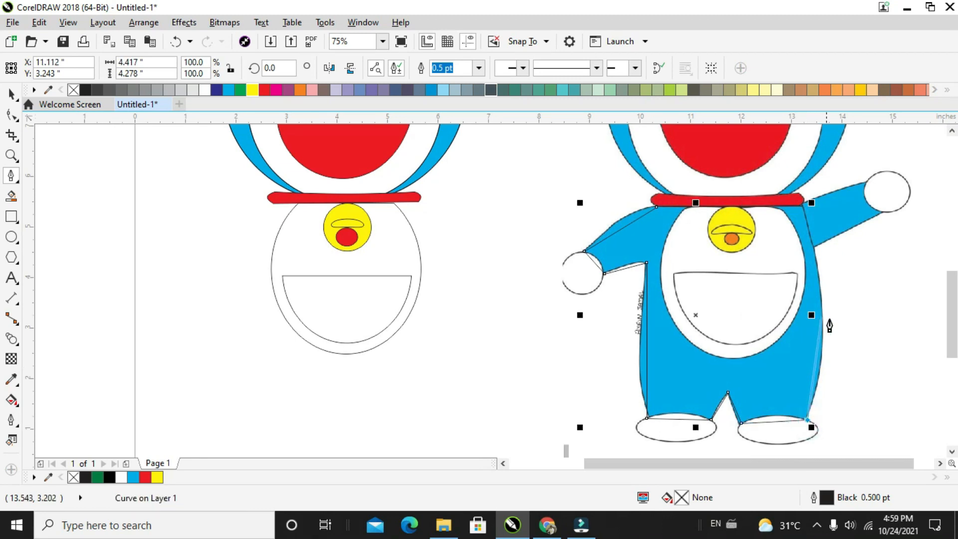
pyautogui.click(814, 247)
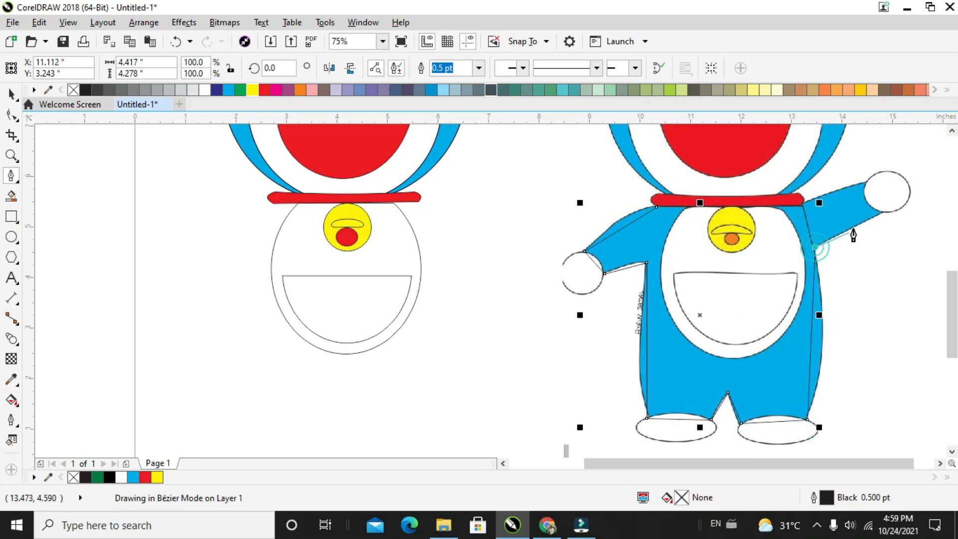
pyautogui.click(877, 216)
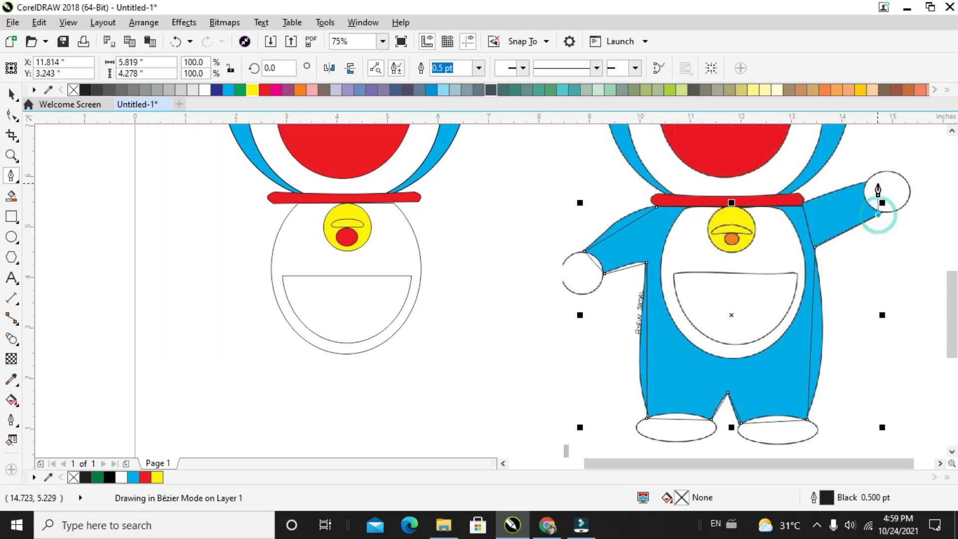
pyautogui.click(868, 183)
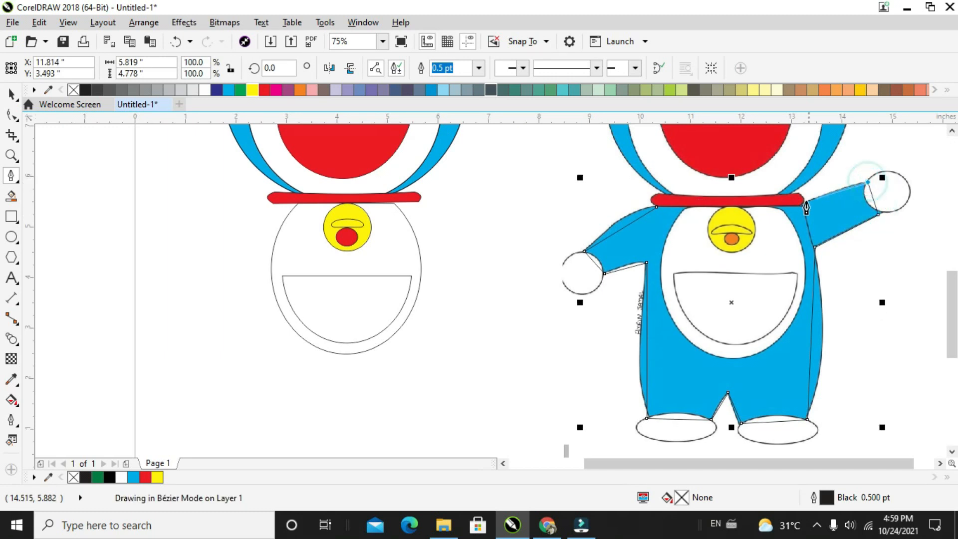
pyautogui.click(805, 201)
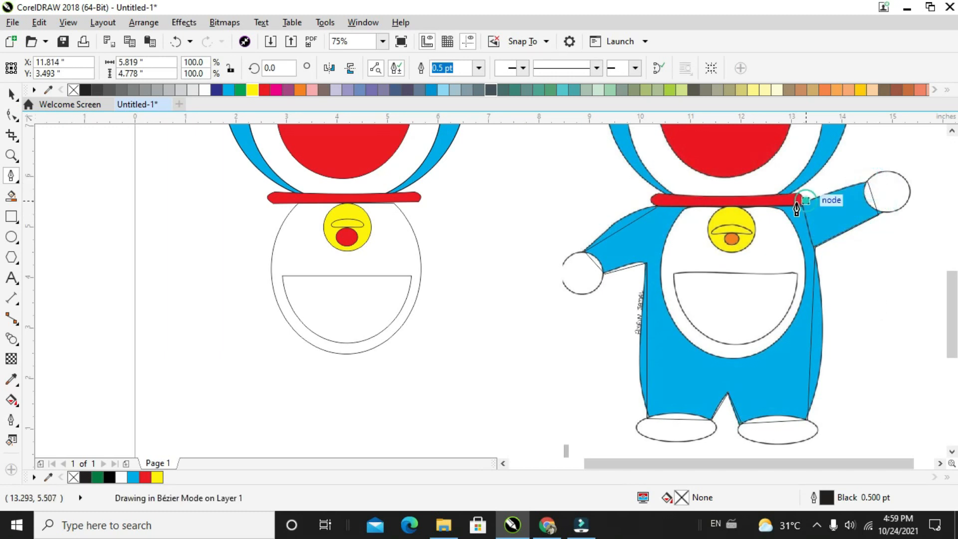
pyautogui.click(656, 205)
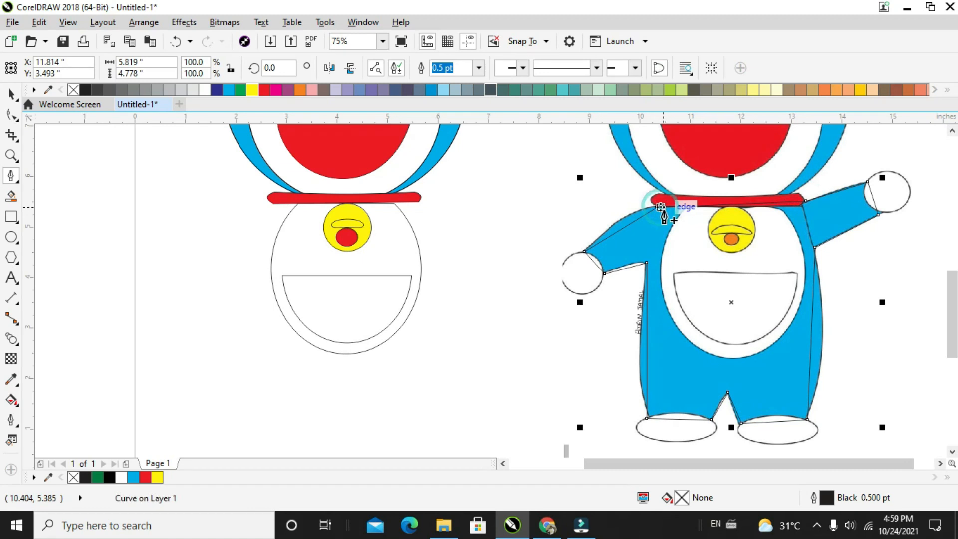
# Convert the upper edge of the lowered arm in the body outline to a curve and bend it along the reference shoulder
pyautogui.click(10, 119)
pyautogui.rightClick(622, 229)
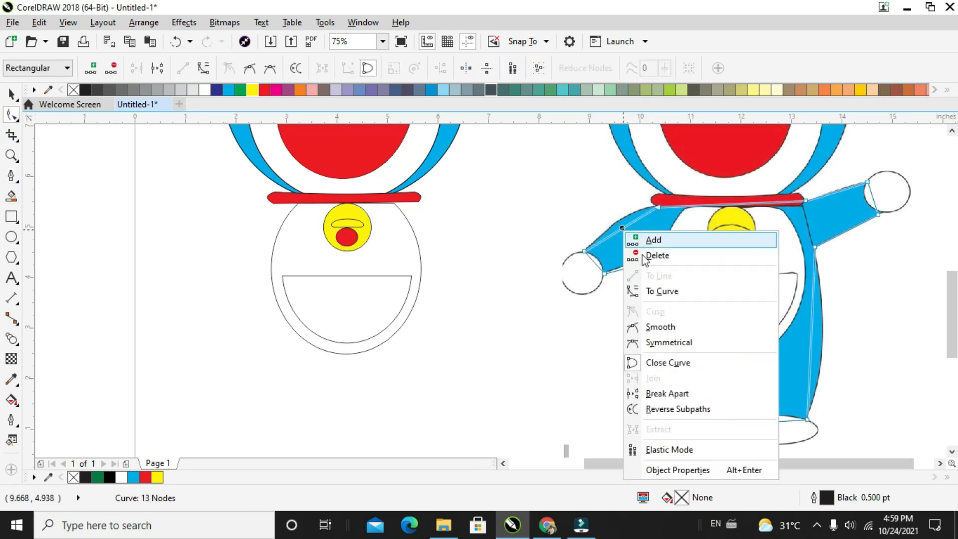
pyautogui.click(653, 291)
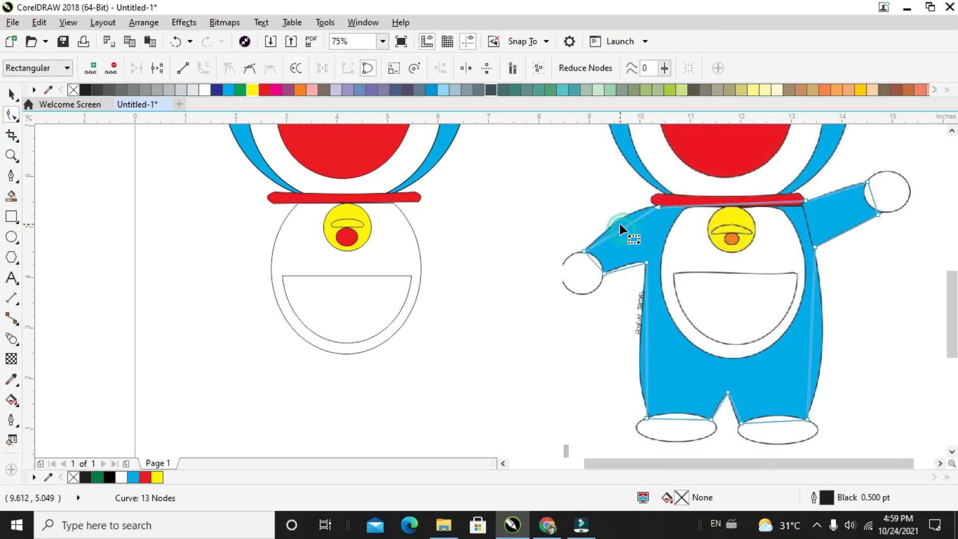
pyautogui.moveTo(624, 228); pyautogui.dragTo(622, 217)
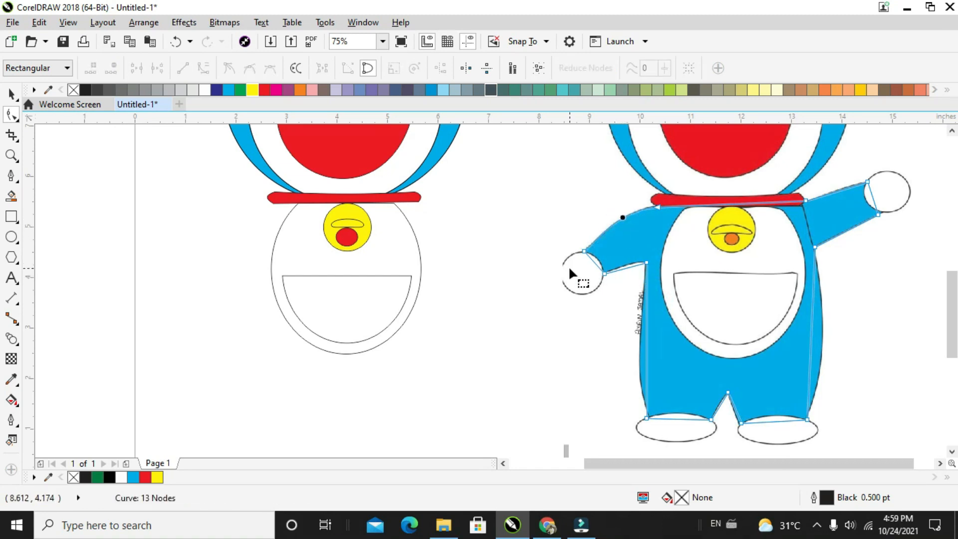
# Align the left armpit node with the reference, convert the lowered arm's underside to a curve and bend it to match
pyautogui.scroll(2, 660, 273)
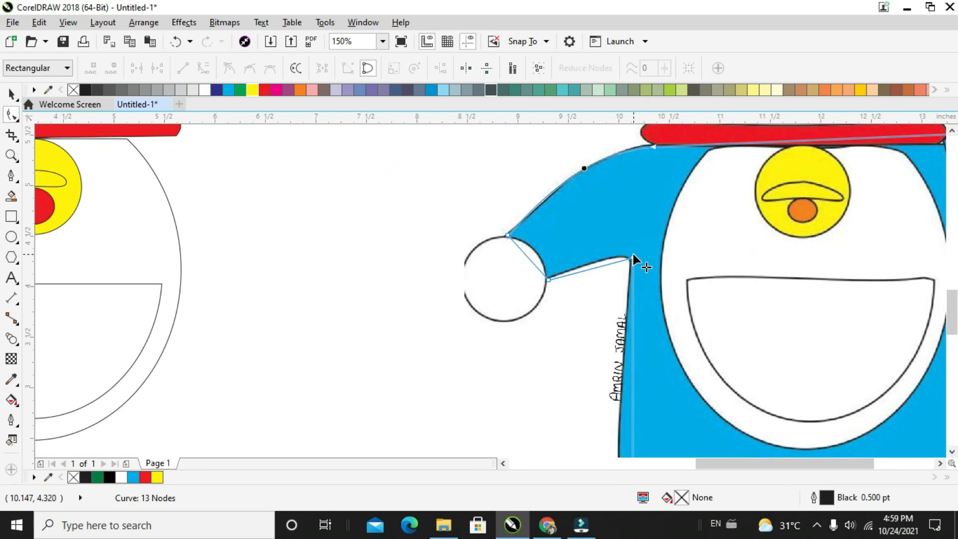
pyautogui.moveTo(632, 255)
pyautogui.mouseDown()
pyautogui.moveTo(625, 248)
pyautogui.moveTo(633, 257)
pyautogui.mouseUp()
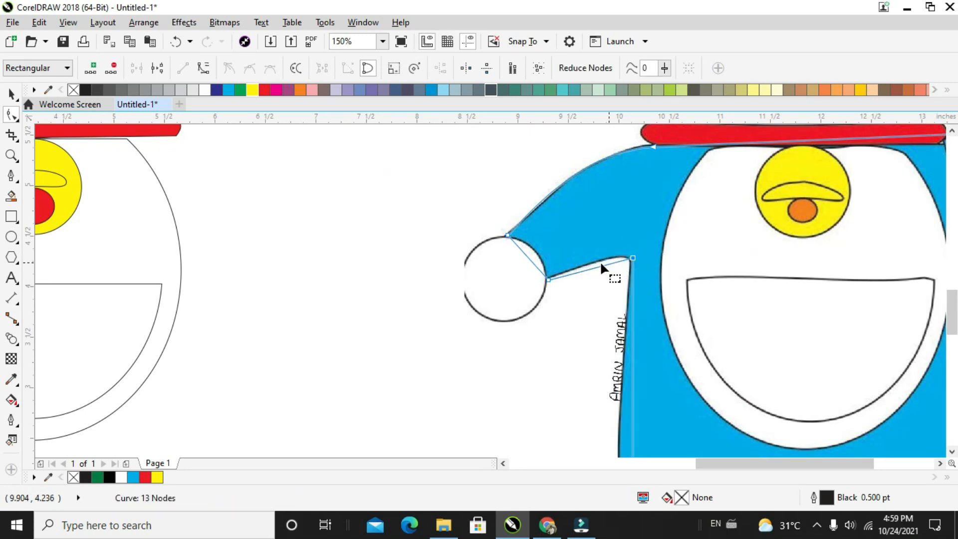
pyautogui.click(596, 262)
pyautogui.rightClick(594, 265)
pyautogui.click(633, 81)
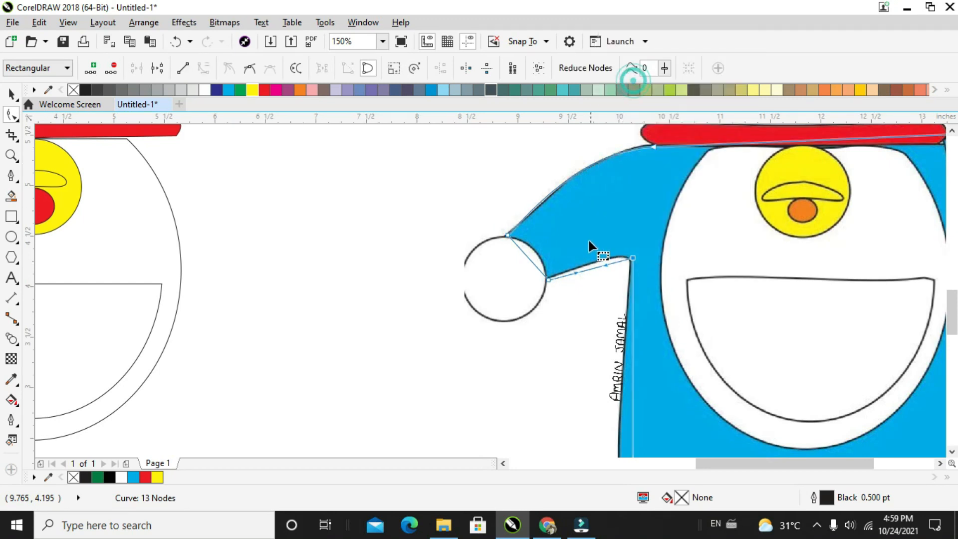
pyautogui.moveTo(576, 273); pyautogui.dragTo(604, 256)
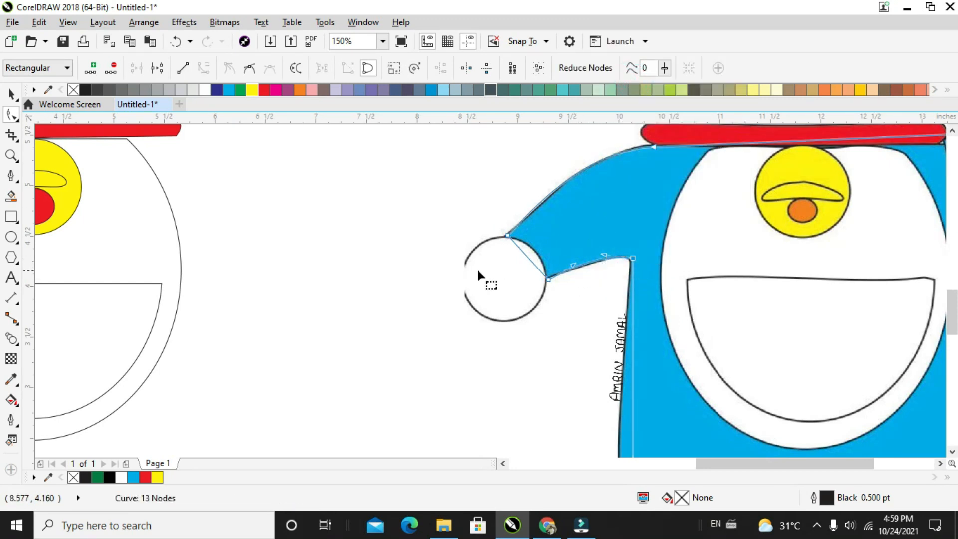
# Convert the body outline's left side between armpit and foot to a curve and bow it outward along the reference edge
pyautogui.scroll(-2, 558, 282)
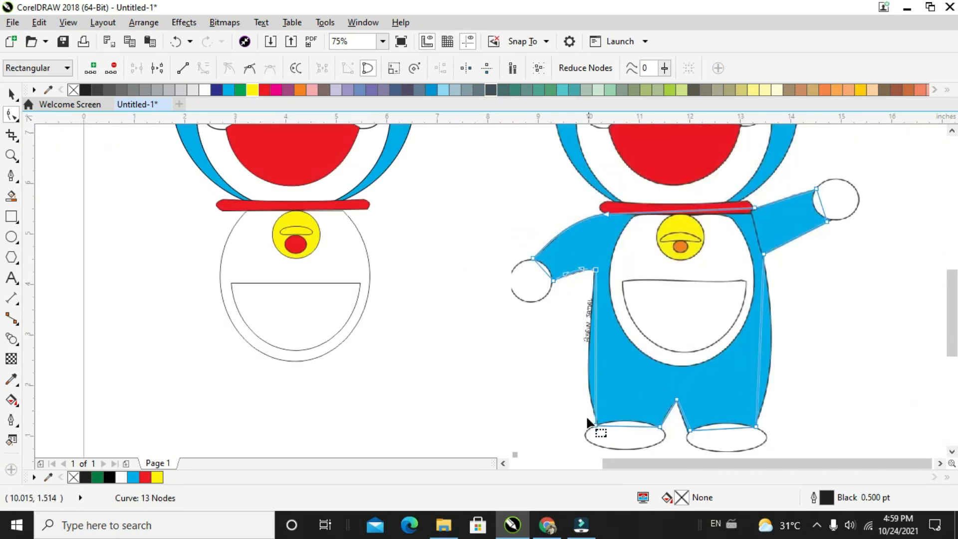
pyautogui.click(597, 363)
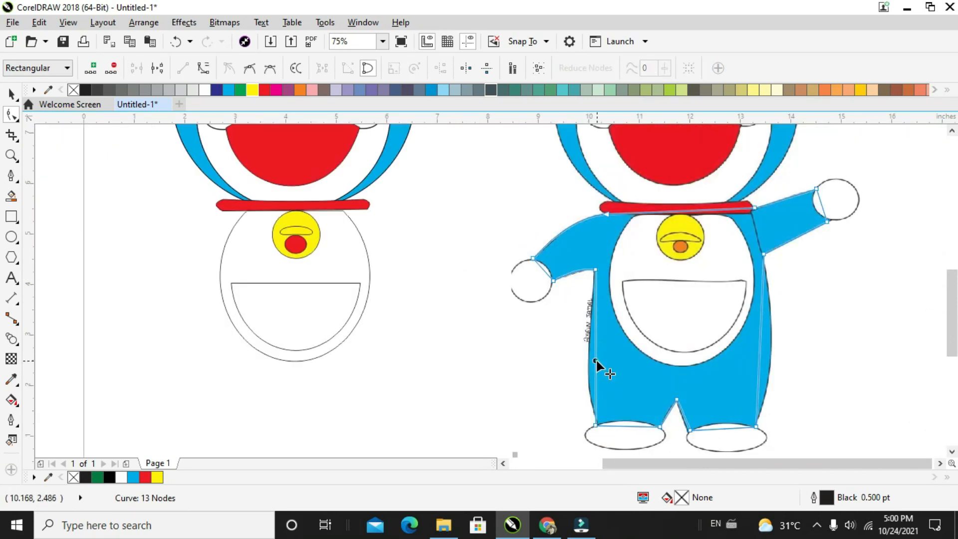
pyautogui.rightClick(596, 360)
pyautogui.click(636, 171)
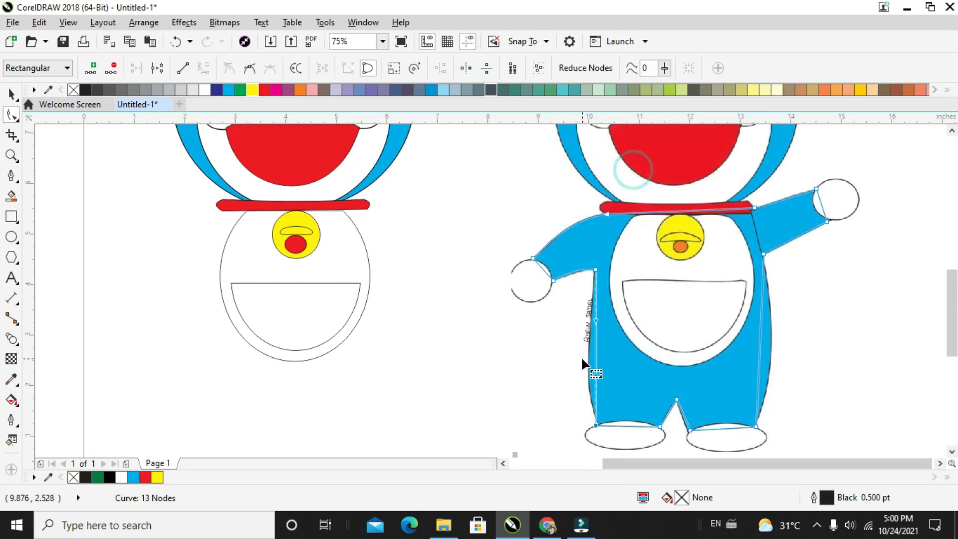
pyautogui.moveTo(597, 373); pyautogui.dragTo(579, 372)
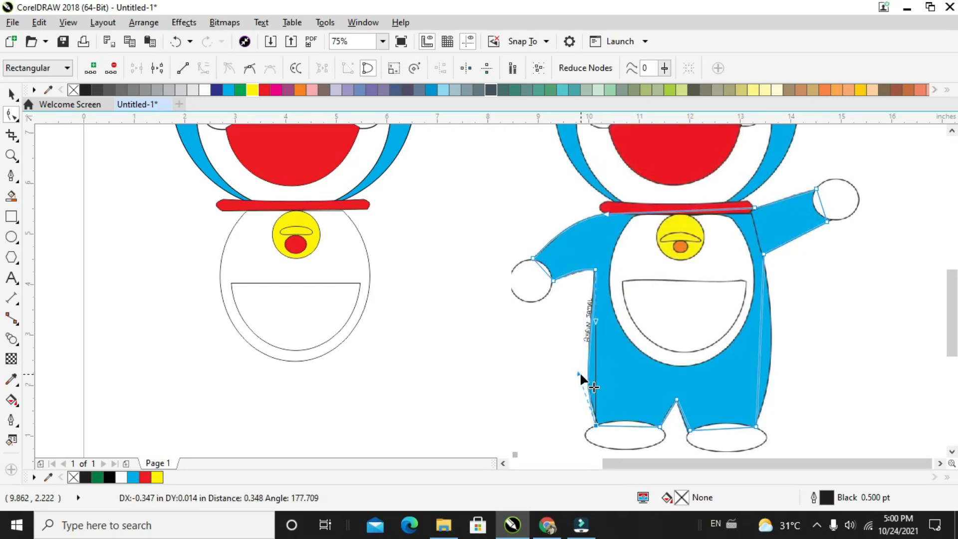
pyautogui.scroll(2, 607, 346)
pyautogui.click(582, 293)
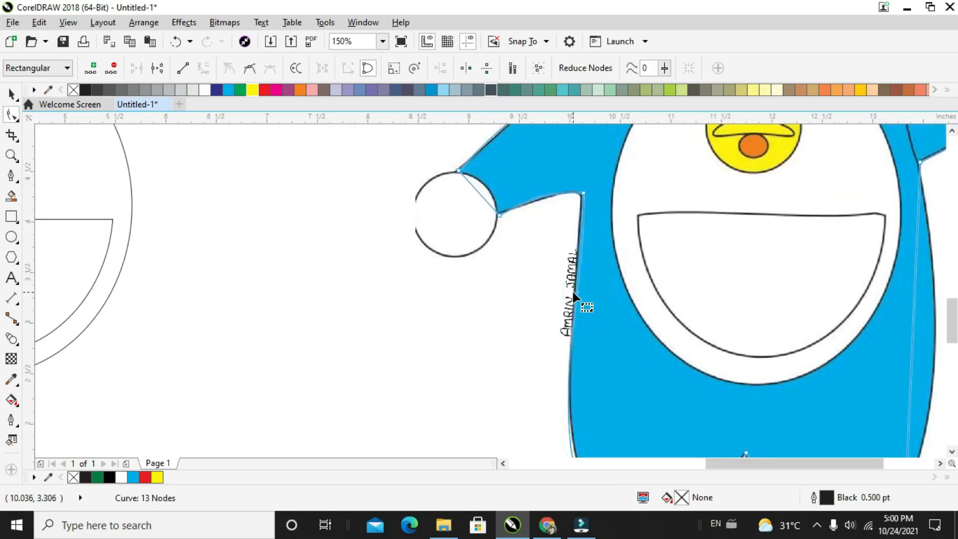
pyautogui.click(570, 295)
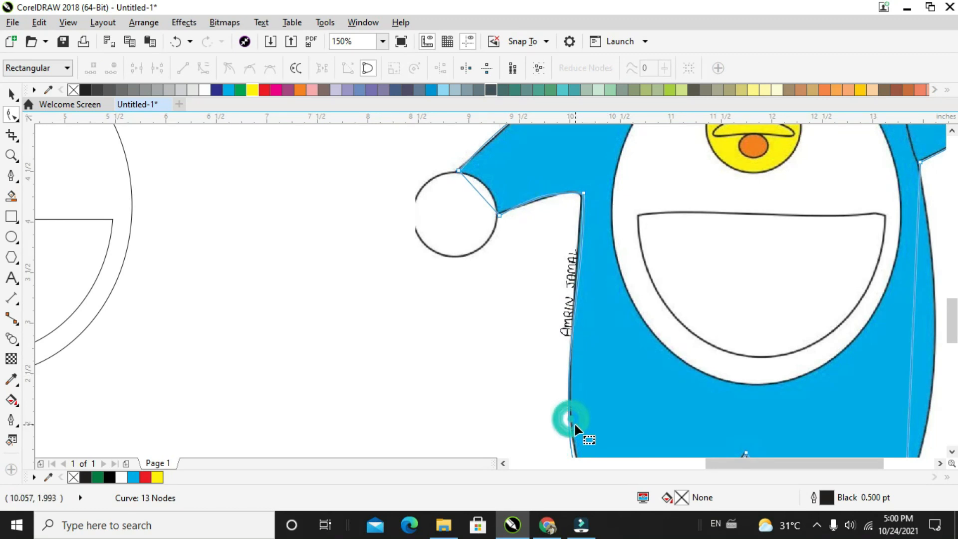
# Move the outline's lower-left node onto the corner where the reference leg meets the left foot
pyautogui.scroll(-2, 573, 422)
pyautogui.scroll(-3, 575, 334)
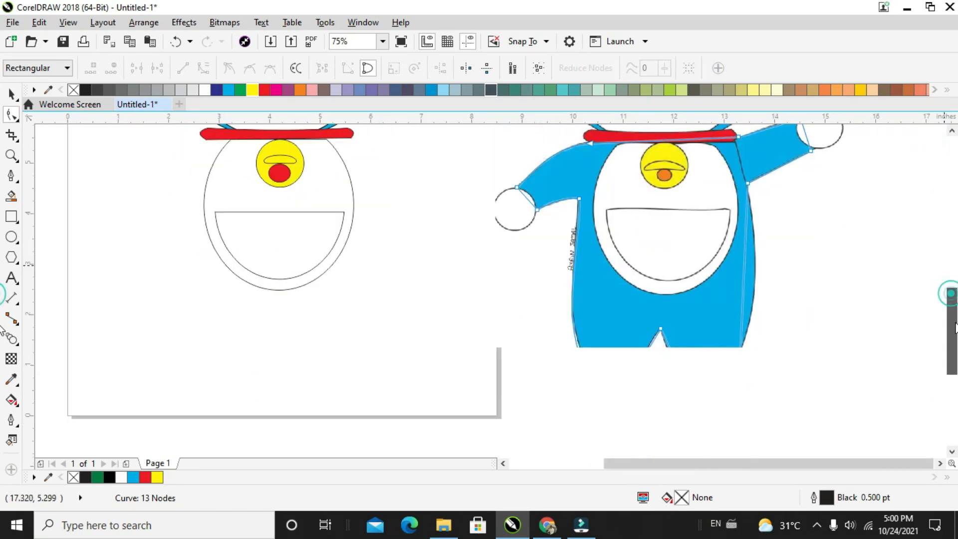
pyautogui.scroll(2, 579, 349)
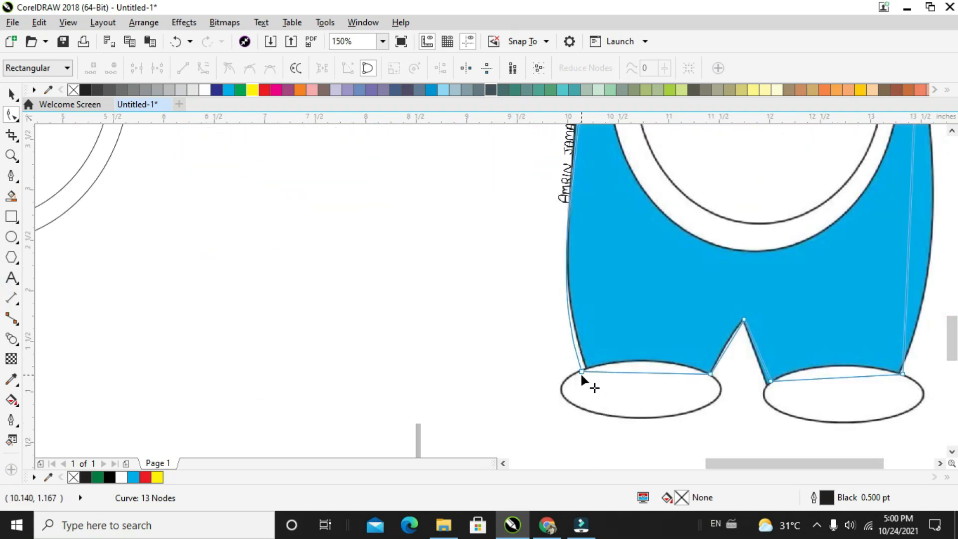
pyautogui.moveTo(582, 371); pyautogui.dragTo(588, 371)
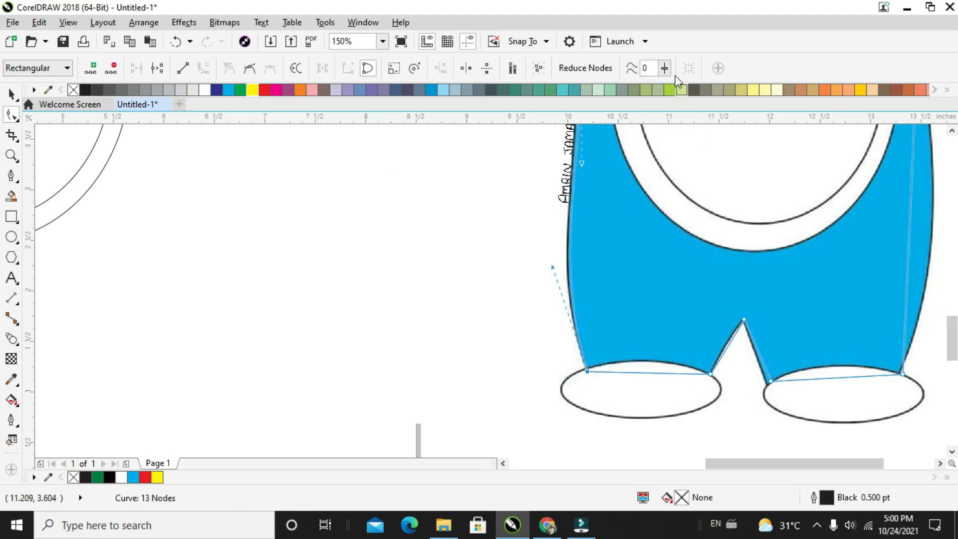
# Set the body shape's outline width to 1.5 pt
pyautogui.click(11, 94)
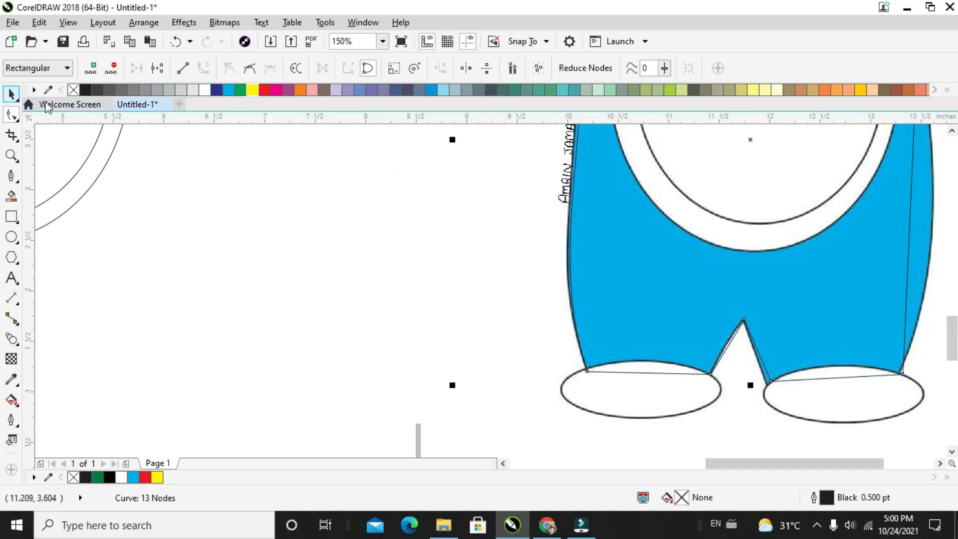
pyautogui.click(433, 68)
pyautogui.click(459, 70)
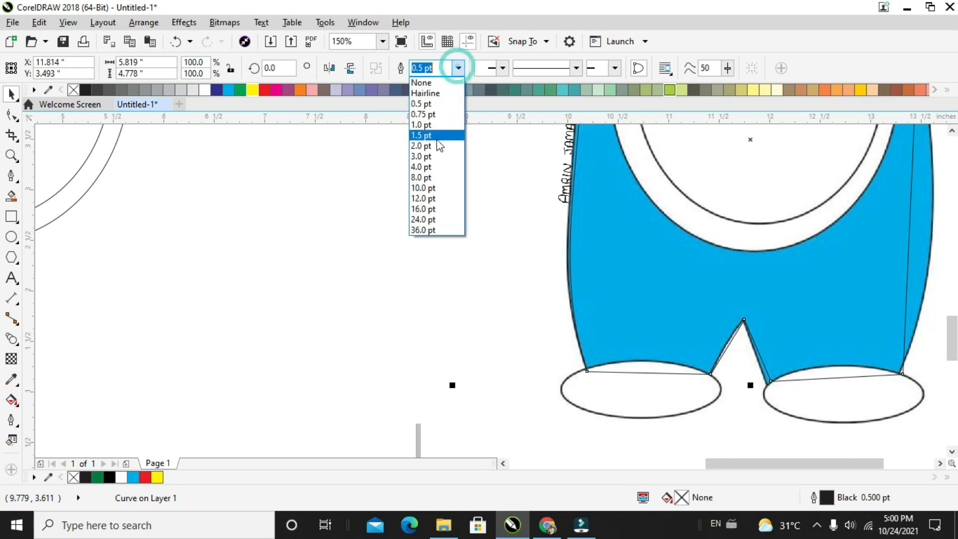
pyautogui.click(430, 136)
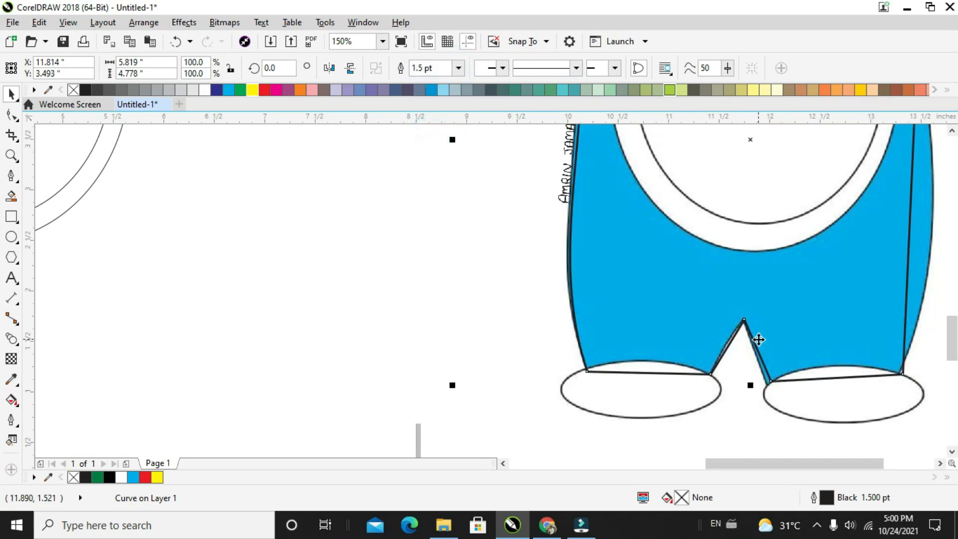
# Convert the body outline's right side to a curve, bow it outward along the reference edge and align its node at the right foot
pyautogui.click(11, 117)
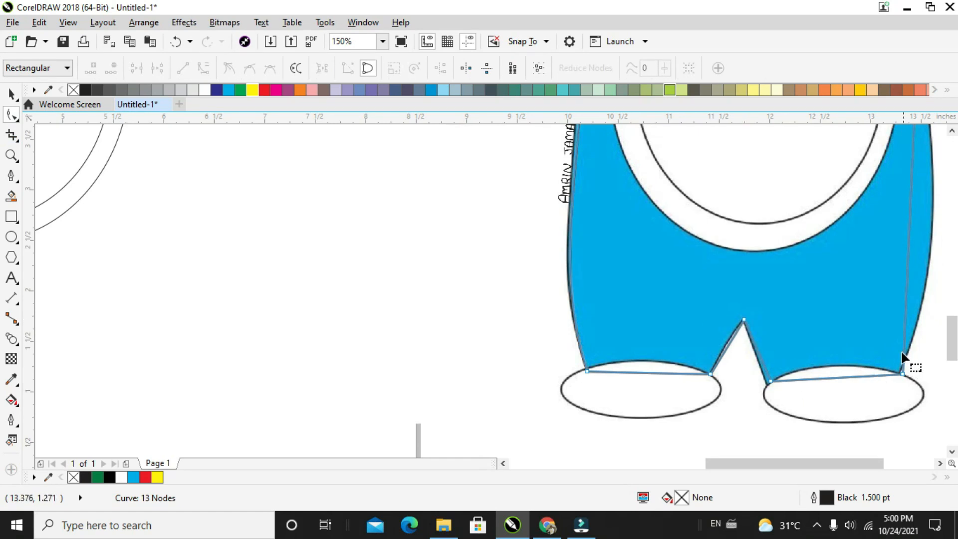
pyautogui.scroll(-2, 924, 304)
pyautogui.click(916, 245)
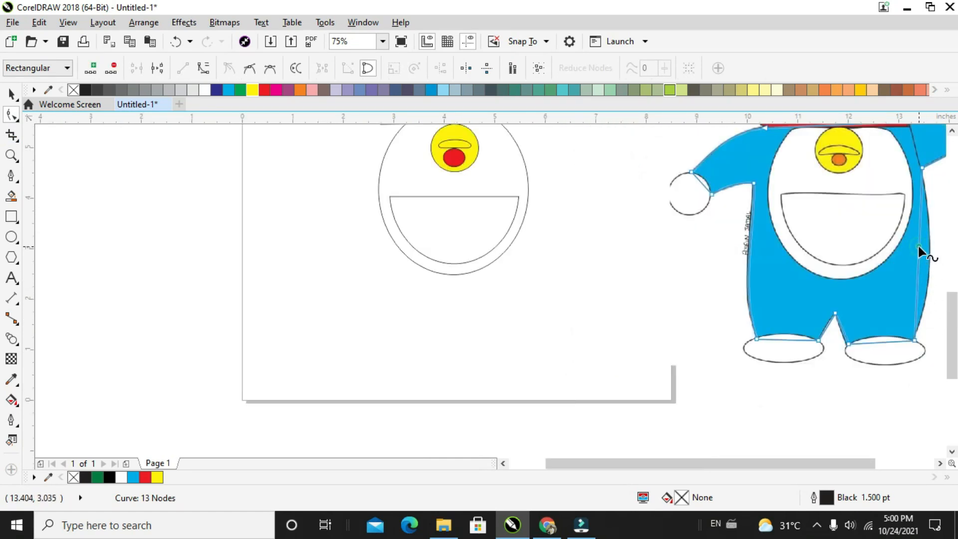
pyautogui.rightClick(918, 246)
pyautogui.click(873, 303)
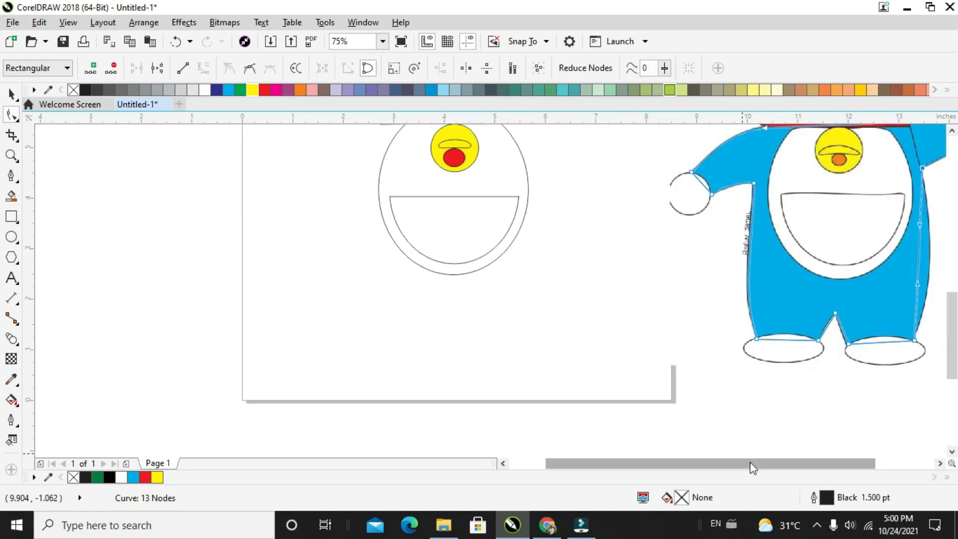
pyautogui.moveTo(750, 463); pyautogui.dragTo(803, 462)
pyautogui.scroll(2, 778, 277)
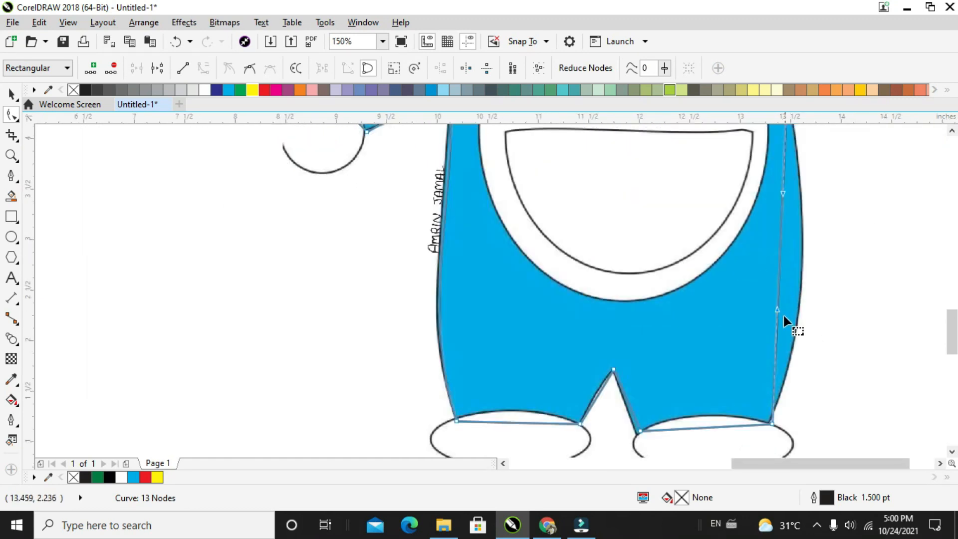
pyautogui.moveTo(777, 313); pyautogui.dragTo(820, 301)
pyautogui.moveTo(785, 193); pyautogui.dragTo(803, 199)
pyautogui.moveTo(823, 302); pyautogui.dragTo(813, 302)
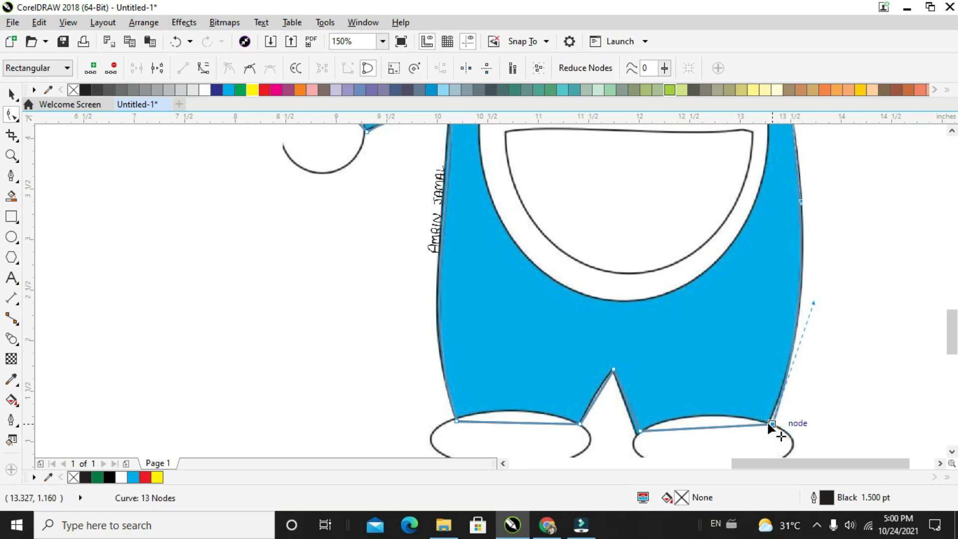
pyautogui.moveTo(768, 424); pyautogui.dragTo(771, 423)
# Move the node at the raised arm's shoulder onto the lower-right corner of the reference collar
pyautogui.scroll(-2, 776, 370)
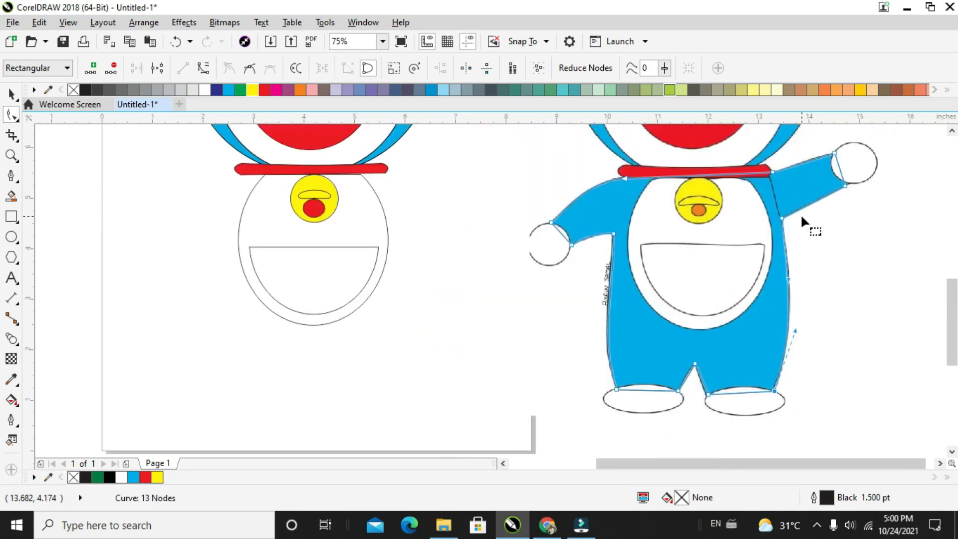
pyautogui.scroll(2, 798, 209)
pyautogui.scroll(-2, 822, 171)
pyautogui.scroll(2, 870, 159)
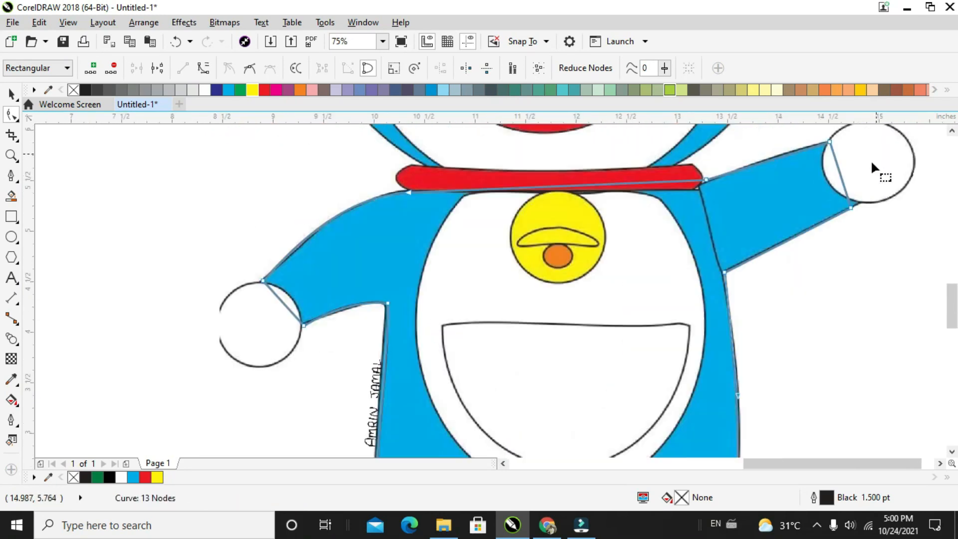
pyautogui.scroll(-2, 836, 169)
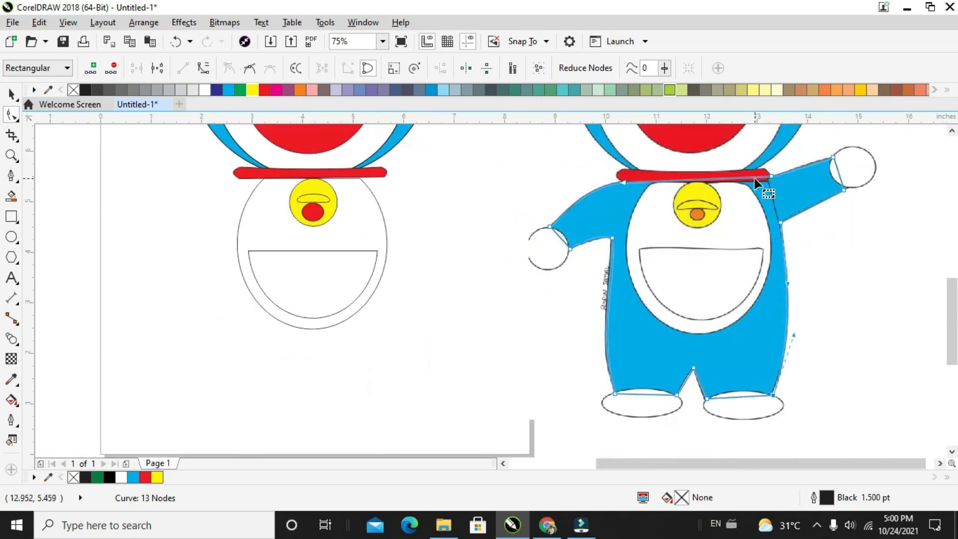
pyautogui.scroll(2, 763, 179)
pyautogui.moveTo(785, 175); pyautogui.dragTo(780, 185)
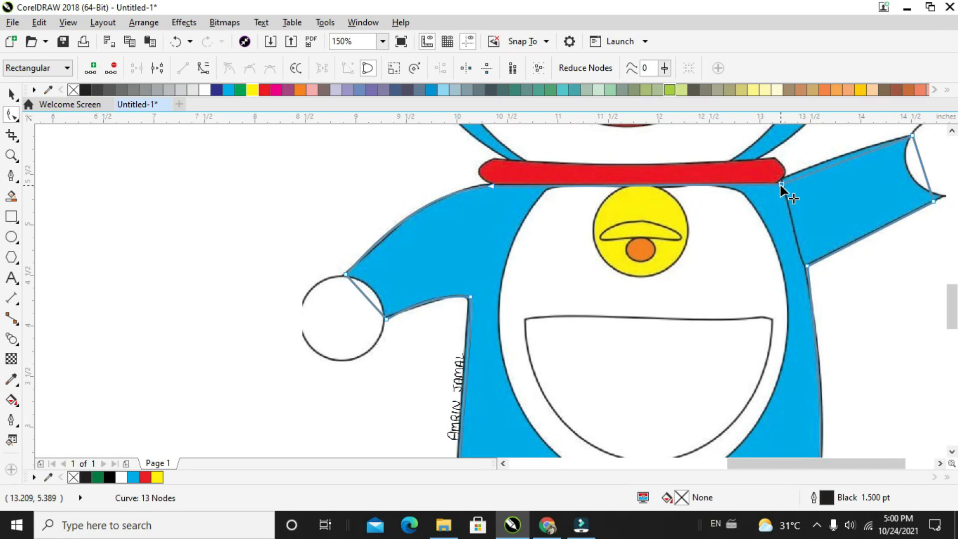
pyautogui.scroll(-2, 779, 182)
# Move the body shape onto the character under the collar and nudge it up and left to X 4.201, Y 3.571 inches
pyautogui.click(12, 94)
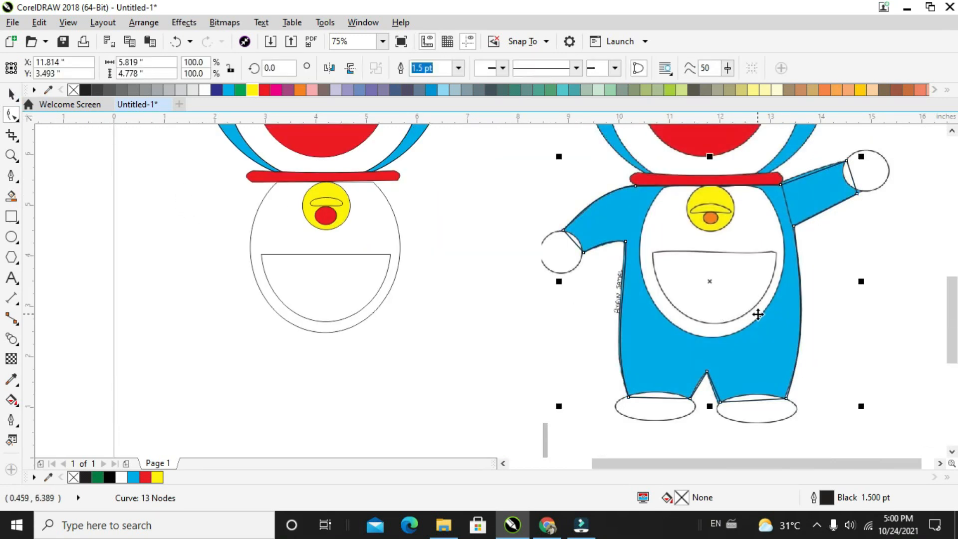
pyautogui.moveTo(755, 339); pyautogui.dragTo(407, 335)
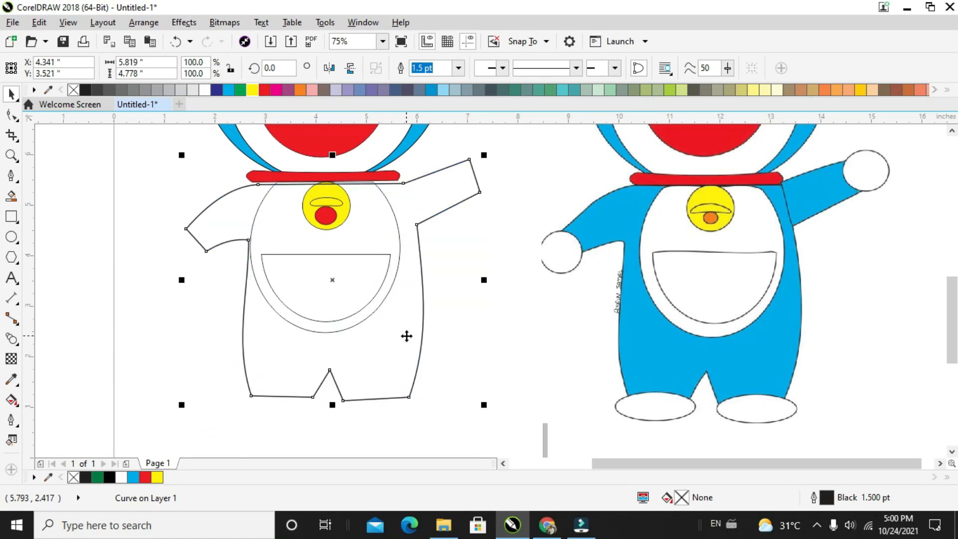
pyautogui.press('Up')
pyautogui.press('Up')
pyautogui.press('Up')
pyautogui.press('Up')
pyautogui.press('Up')
pyautogui.press('Left')
pyautogui.press('Left')
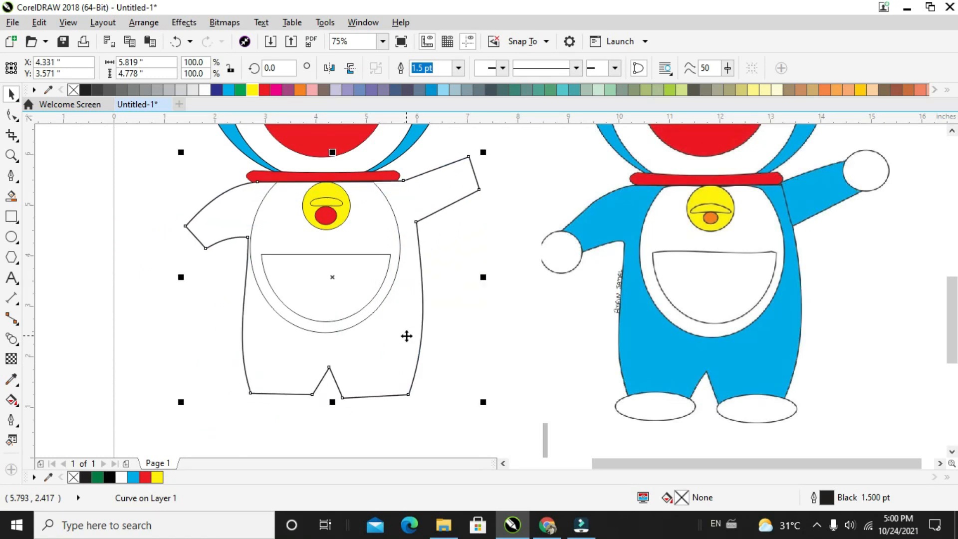
pyautogui.press('Left')
pyautogui.press('Left')
pyautogui.press('Left')
pyautogui.press('Left')
pyautogui.press('Left')
pyautogui.press('Left')
pyautogui.press('Left')
pyautogui.press('Left')
pyautogui.press('Left')
pyautogui.press('Left')
pyautogui.press('Left')
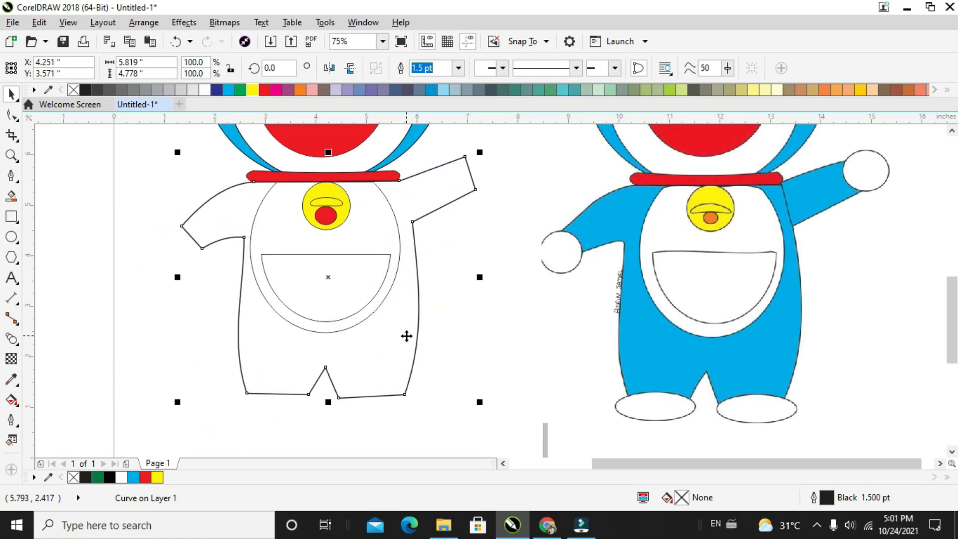
pyautogui.press('Left')
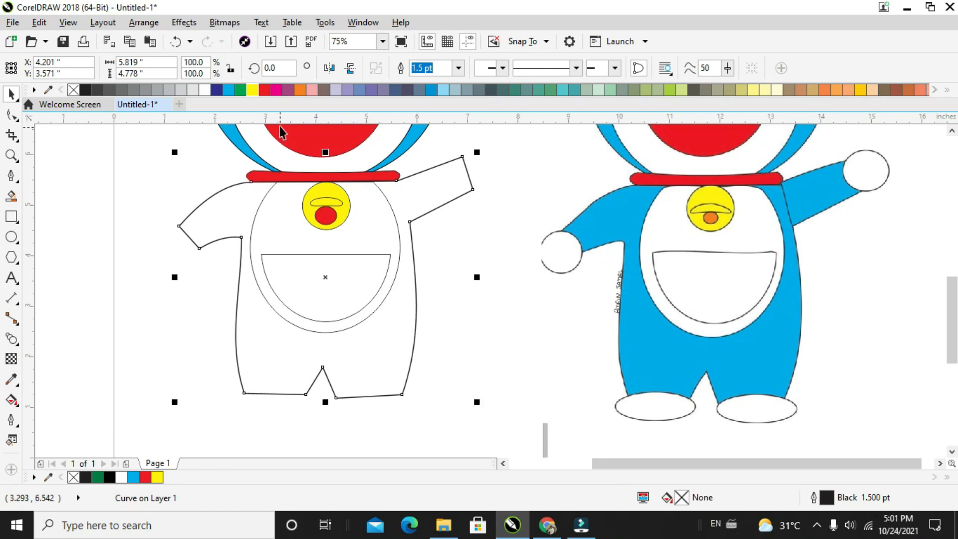
# Fill the body shape with cyan (C:100 M:0 Y:0 K:0) and place it behind the belly, pocket and bell
pyautogui.click(228, 91)
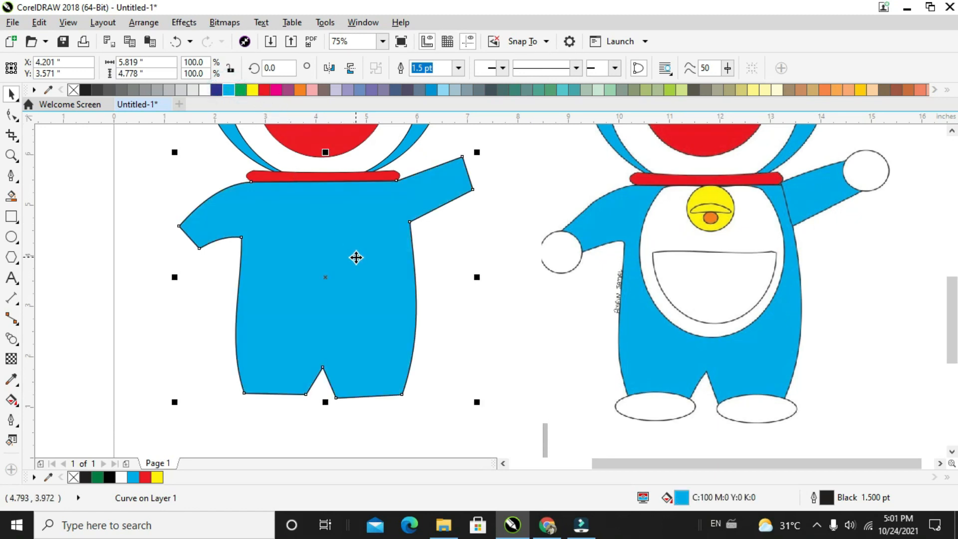
pyautogui.press('pagedown')
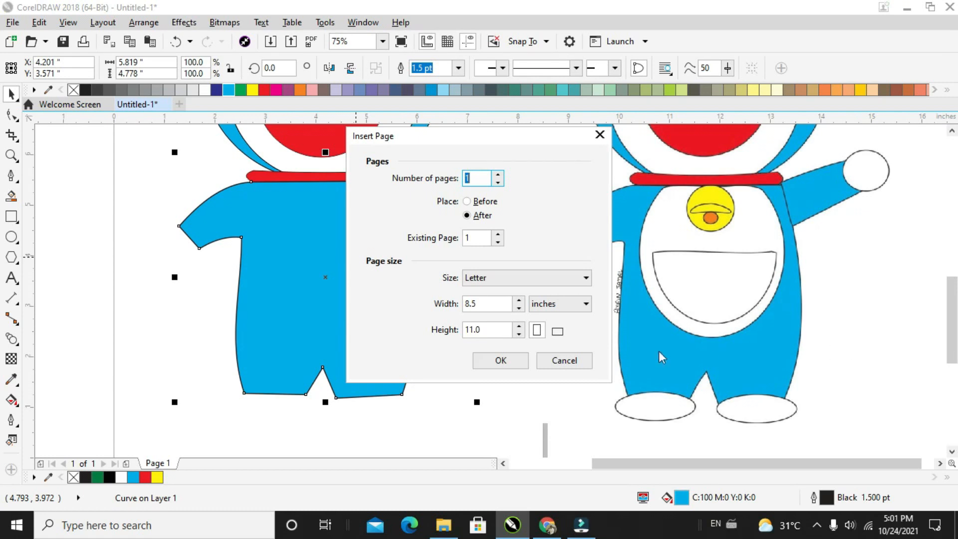
pyautogui.click(563, 360)
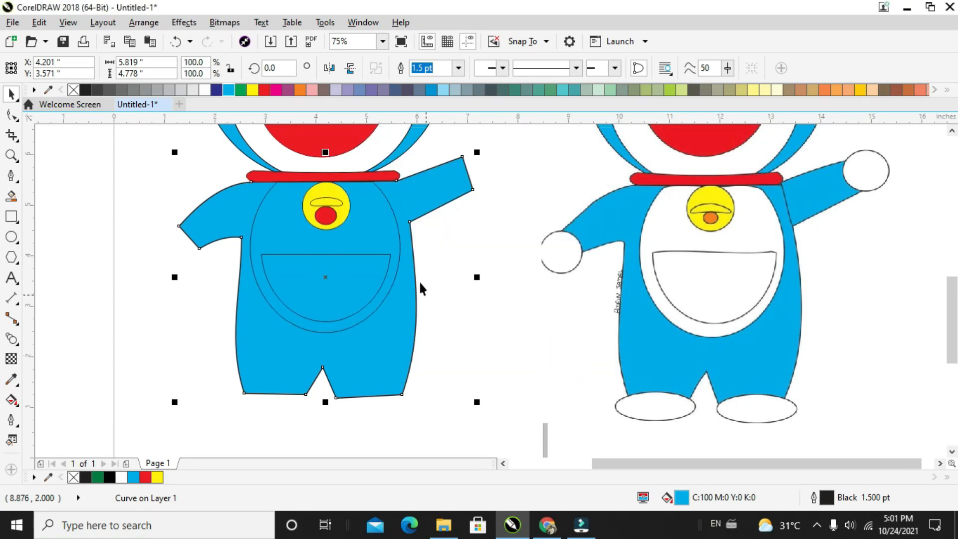
# Fill the round belly shape with white
pyautogui.click(397, 234)
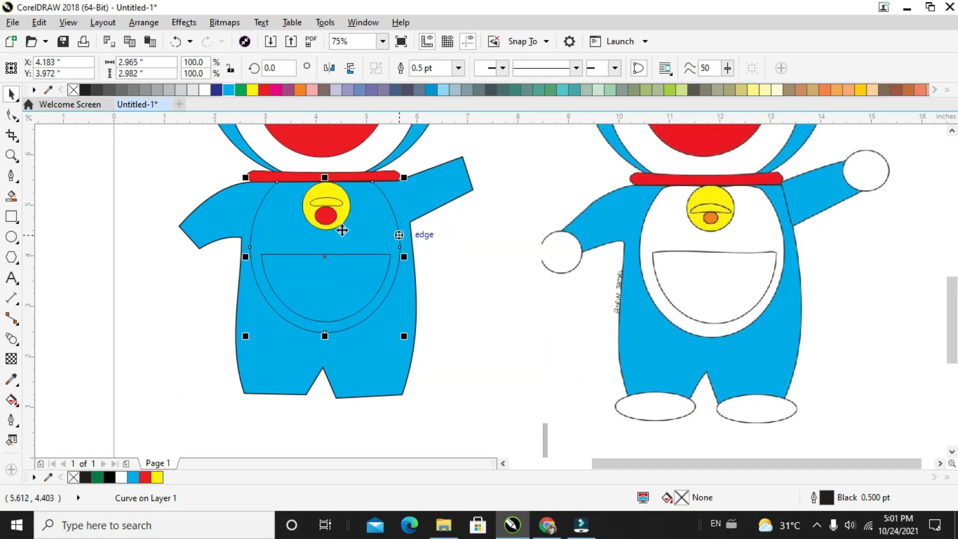
pyautogui.click(204, 90)
pyautogui.click(486, 301)
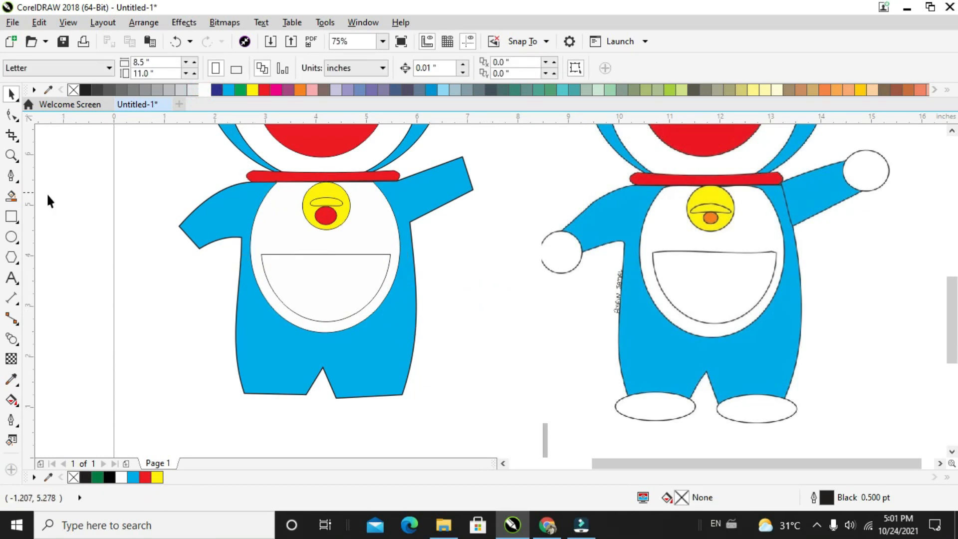
# Draw a hand circle about 0.861 inches across at the lowered arm's end and set its outline width to 1.5 pt
pyautogui.click(10, 237)
pyautogui.moveTo(162, 221); pyautogui.dragTo(204, 265)
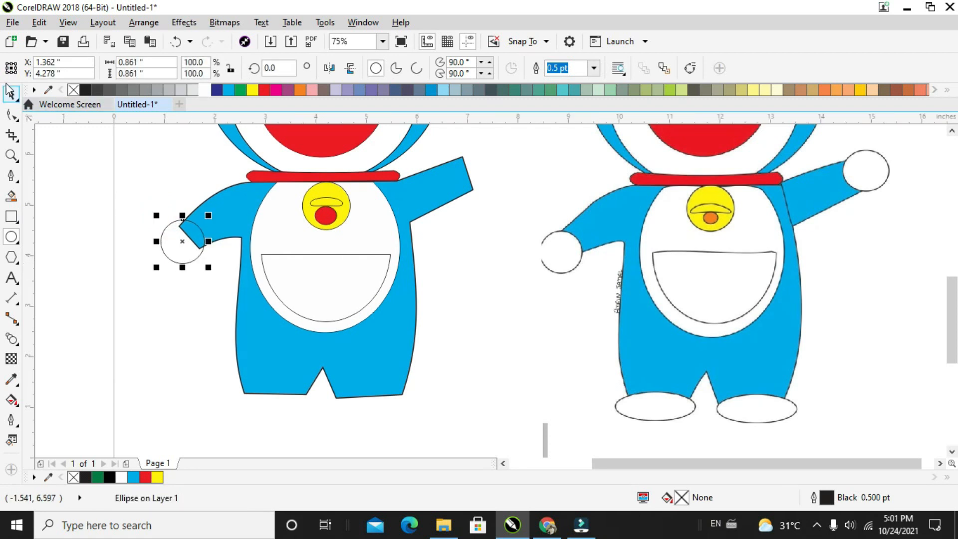
pyautogui.press('space')
pyautogui.click(592, 68)
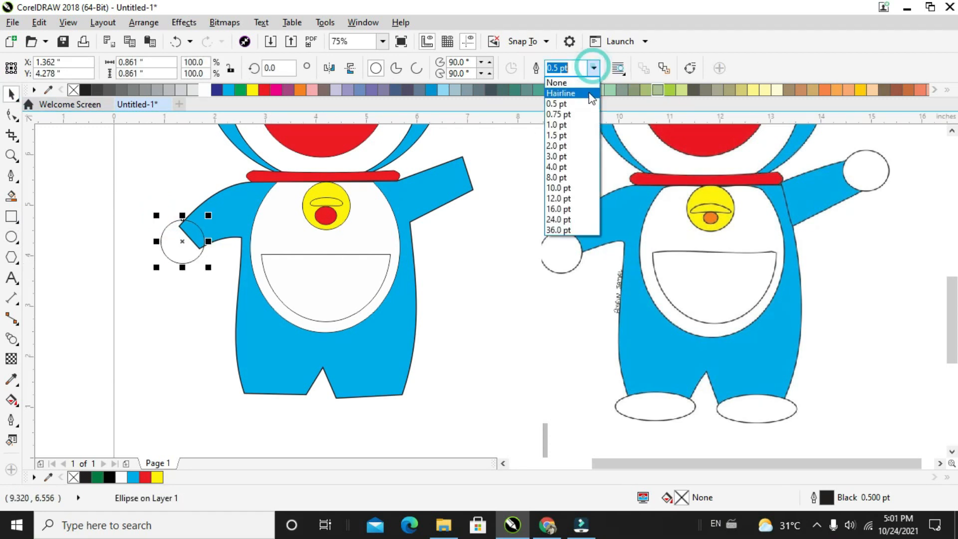
pyautogui.click(573, 150)
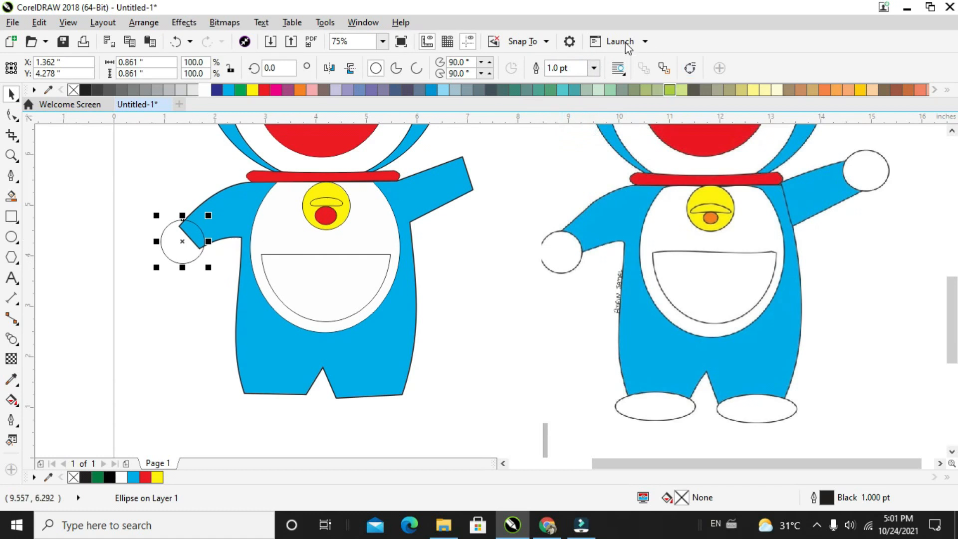
pyautogui.click(594, 68)
pyautogui.click(567, 140)
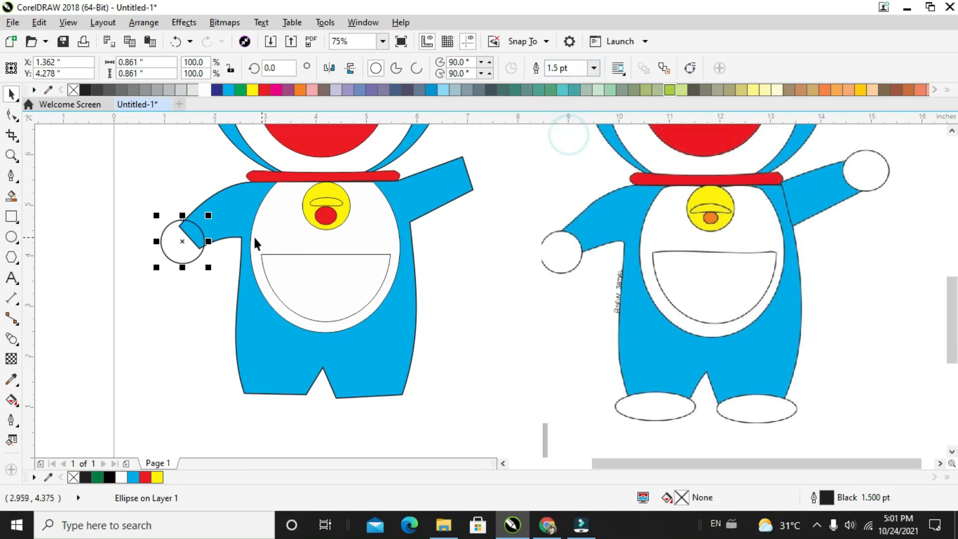
# Fill the lowered arm's hand circle with white
pyautogui.moveTo(175, 244); pyautogui.dragTo(173, 241)
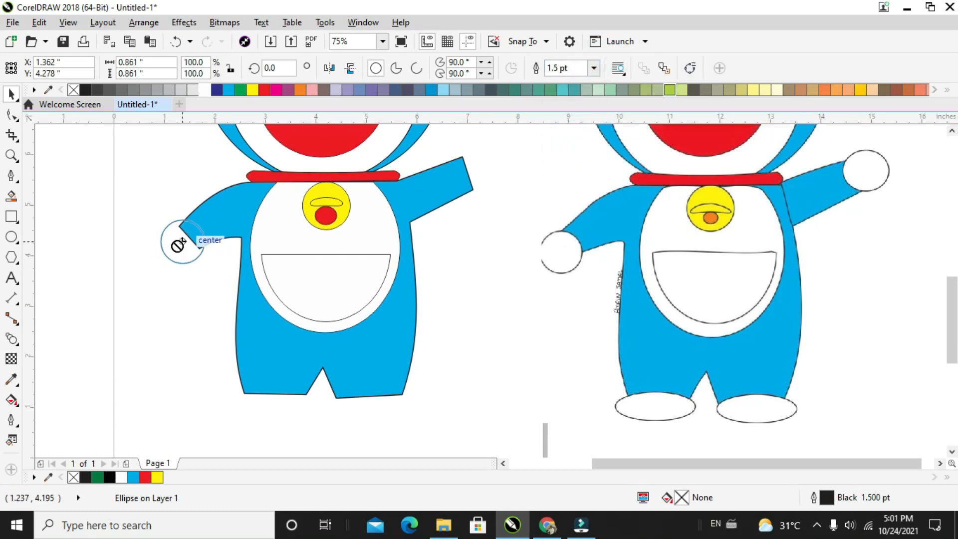
pyautogui.click(205, 92)
pyautogui.click(205, 200)
# Copy the hand circle to the raised arm and both legs, stretching the leg copies into foot ellipses about 1.722 inches wide
pyautogui.moveTo(177, 238); pyautogui.dragTo(387, 416)
pyautogui.click(427, 404)
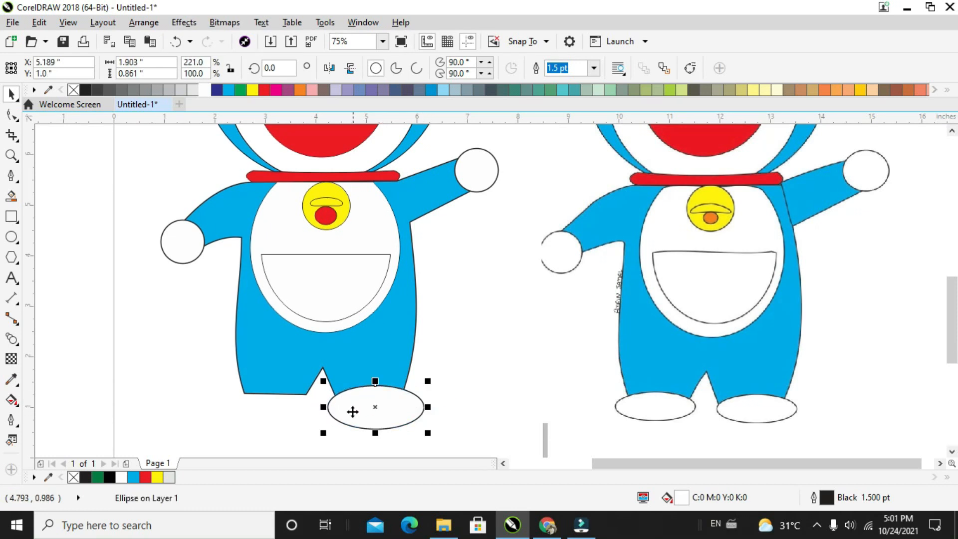
pyautogui.moveTo(324, 410)
pyautogui.mouseDown()
pyautogui.moveTo(378, 406)
pyautogui.moveTo(275, 412)
pyautogui.mouseUp()
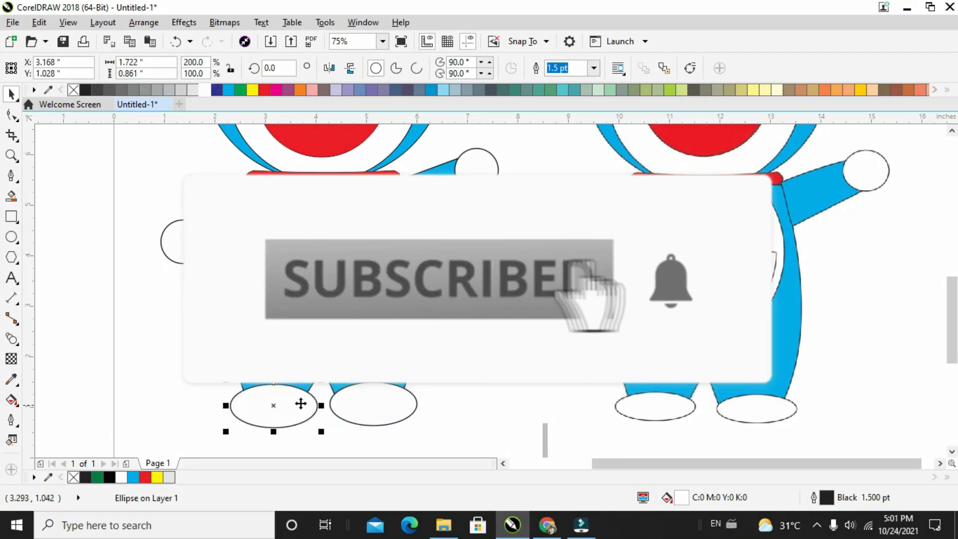
# Move the reference image farther from the drawn character, to X 12.504, Y 5.177 inches
pyautogui.click(558, 281)
pyautogui.scroll(-2, 557, 273)
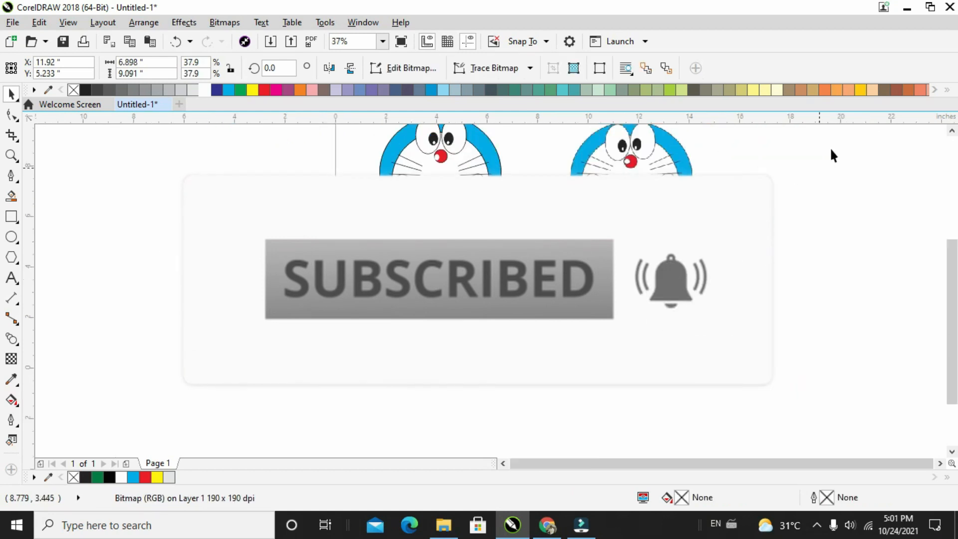
pyautogui.scroll(3, 832, 155)
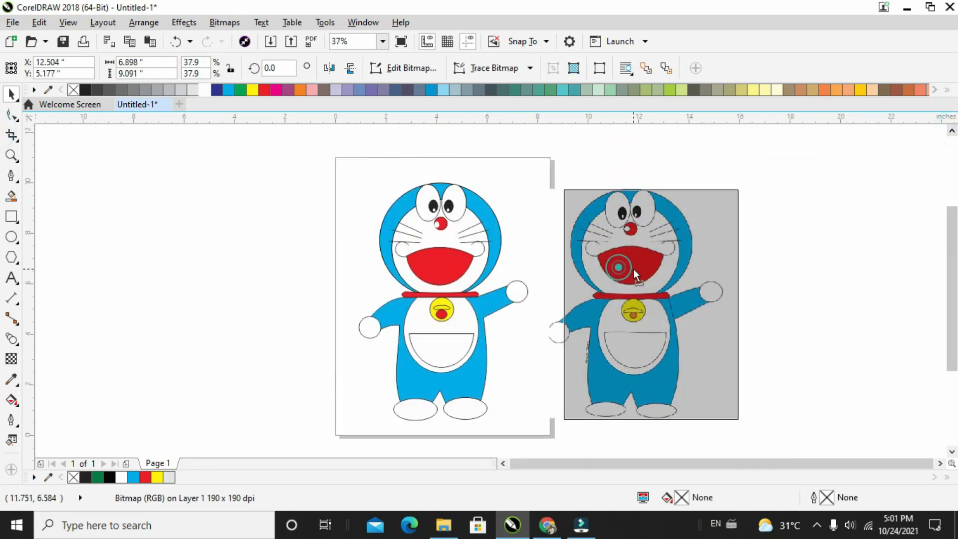